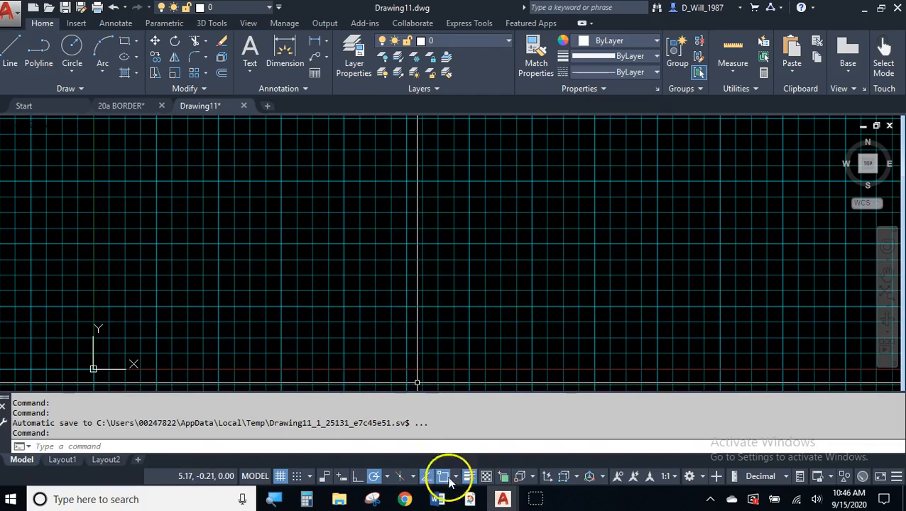
- Bring the 20a Class Pack PDF forward and scroll through the 20a Border instructions
{"action": "mouse_move", "coordinate": [470, 499]}
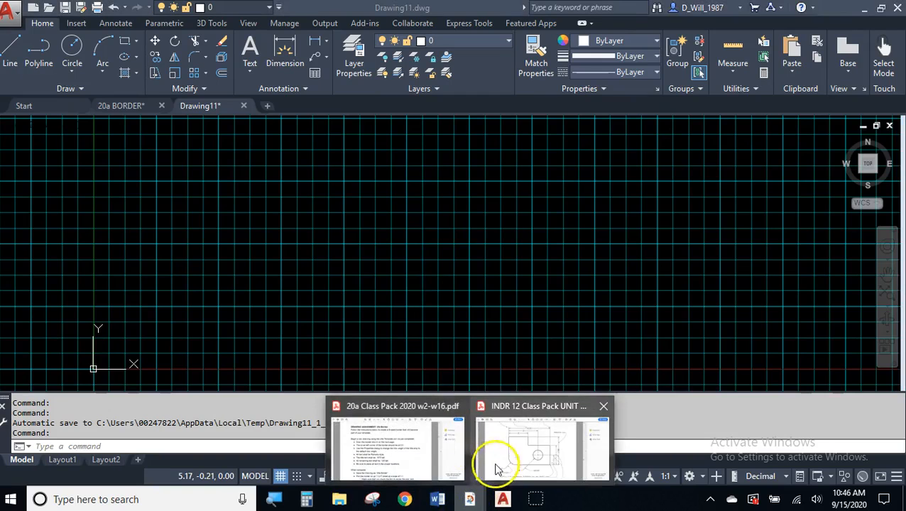
{"action": "left_click", "coordinate": [423, 463]}
{"action": "scroll", "coordinate": [346, 248], "scroll_direction": "up", "scroll_amount": 2}
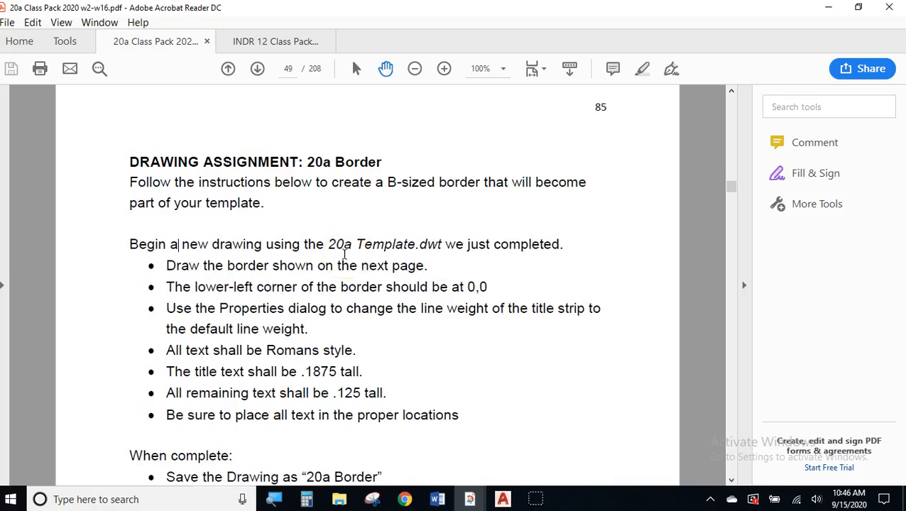
{"action": "scroll", "coordinate": [345, 254], "scroll_direction": "down", "scroll_amount": 1}
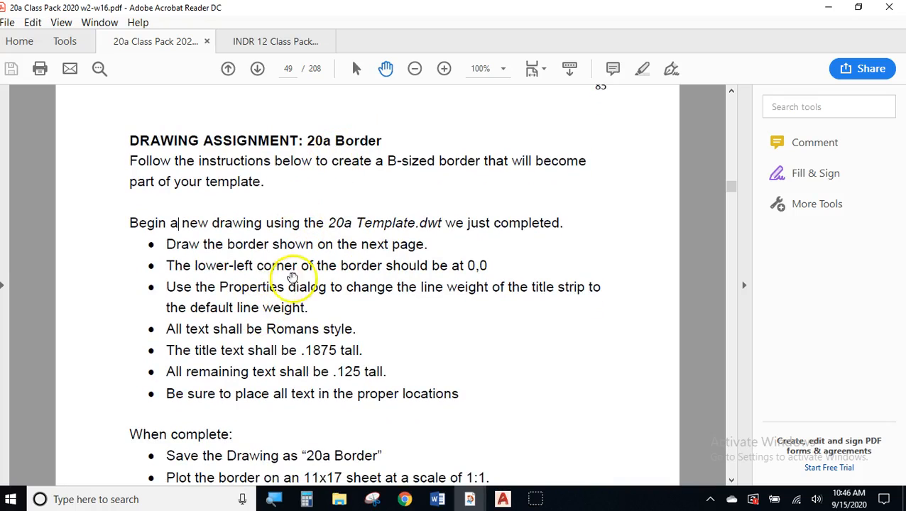
{"action": "scroll", "coordinate": [299, 277], "scroll_direction": "down", "scroll_amount": 1}
{"action": "scroll", "coordinate": [298, 277], "scroll_direction": "down", "scroll_amount": 1}
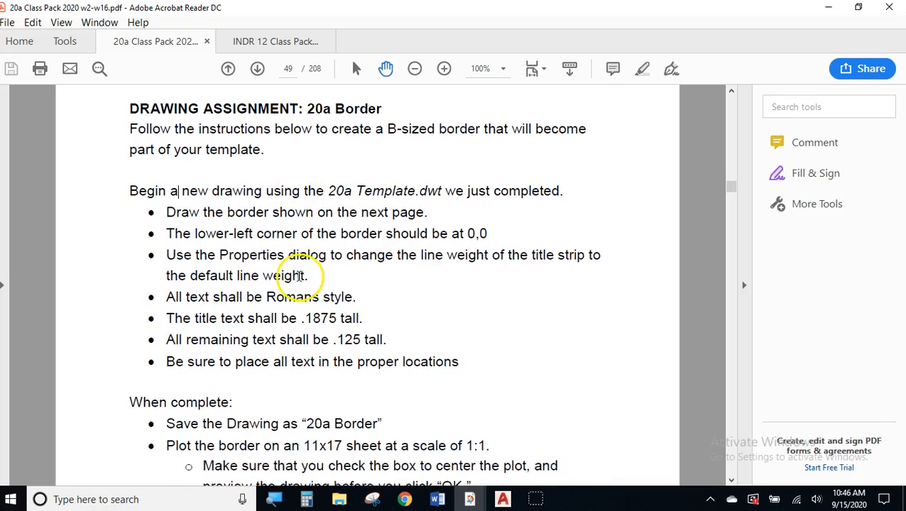
- Minimize Acrobat to check the AutoCAD drawing, then restore the 20a Class Pack PDF
{"action": "left_click", "coordinate": [825, 10]}
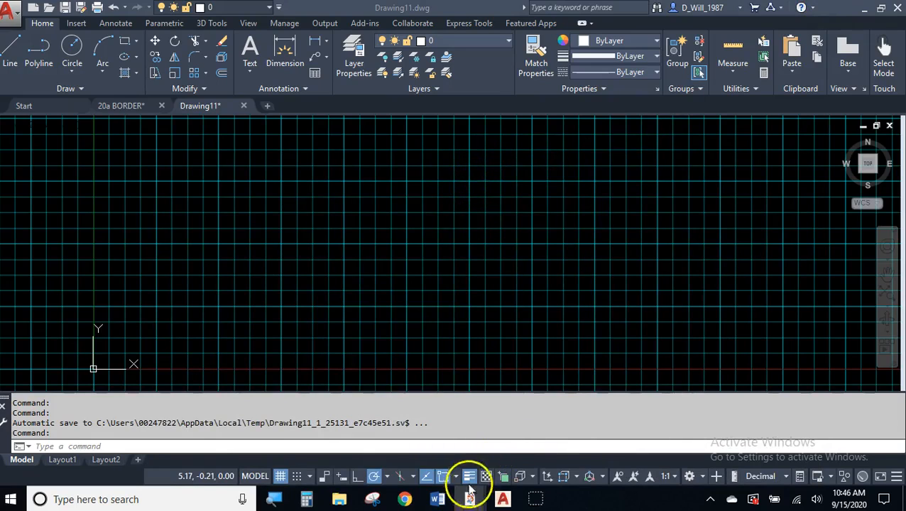
{"action": "mouse_move", "coordinate": [469, 499]}
{"action": "left_click", "coordinate": [416, 460]}
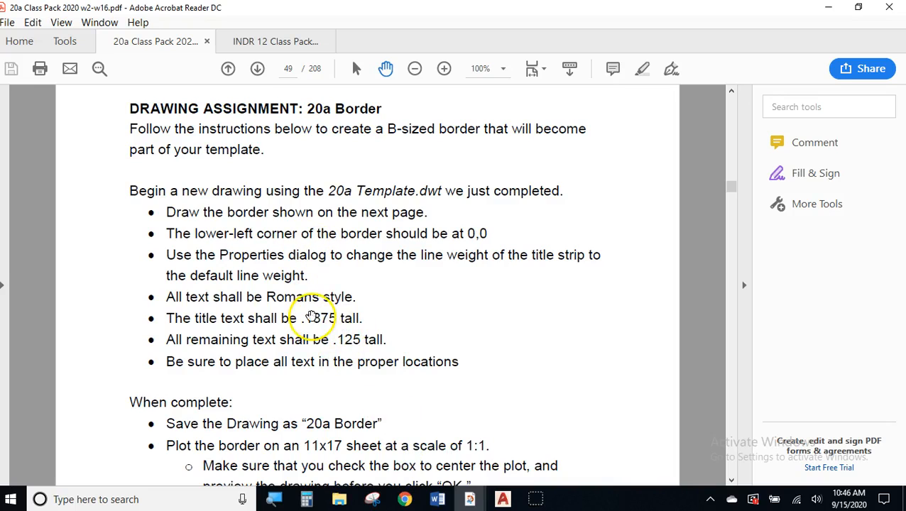
- Scroll to page 50, showing the border drawing with 16.25, 5.00 and 1.8125 dimensions
{"action": "scroll", "coordinate": [313, 318], "scroll_direction": "down", "scroll_amount": 5}
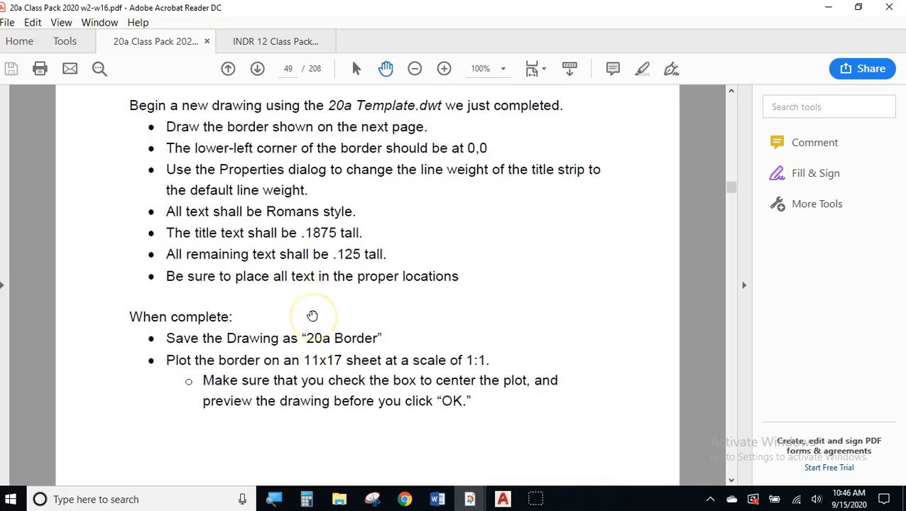
{"action": "scroll", "coordinate": [312, 317], "scroll_direction": "down", "scroll_amount": 1}
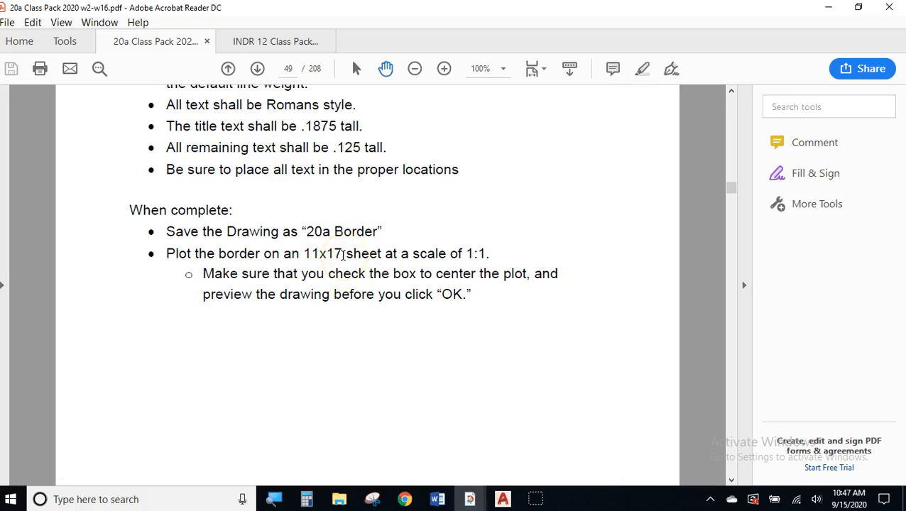
{"action": "scroll", "coordinate": [343, 255], "scroll_direction": "down", "scroll_amount": 10}
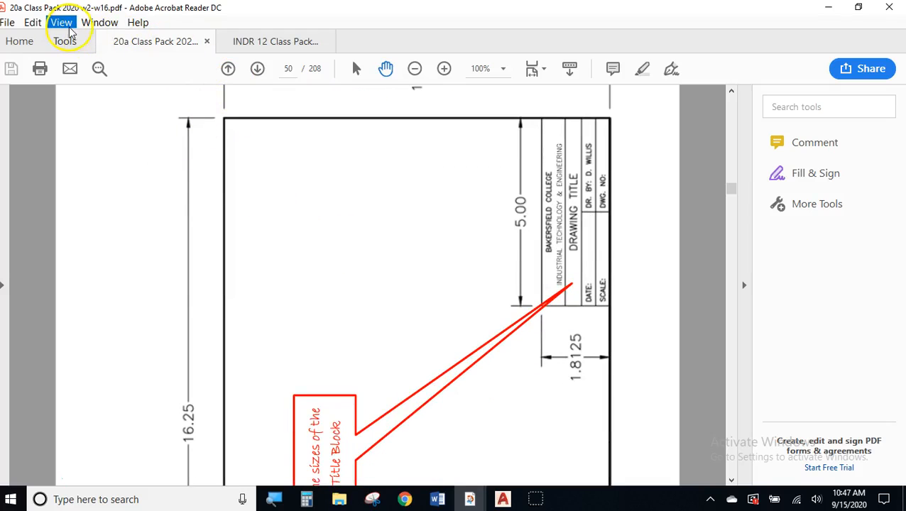
- Rotate the page 50 view clockwise so the border reads in landscape
{"action": "left_click", "coordinate": [62, 23]}
{"action": "mouse_move", "coordinate": [138, 22]}
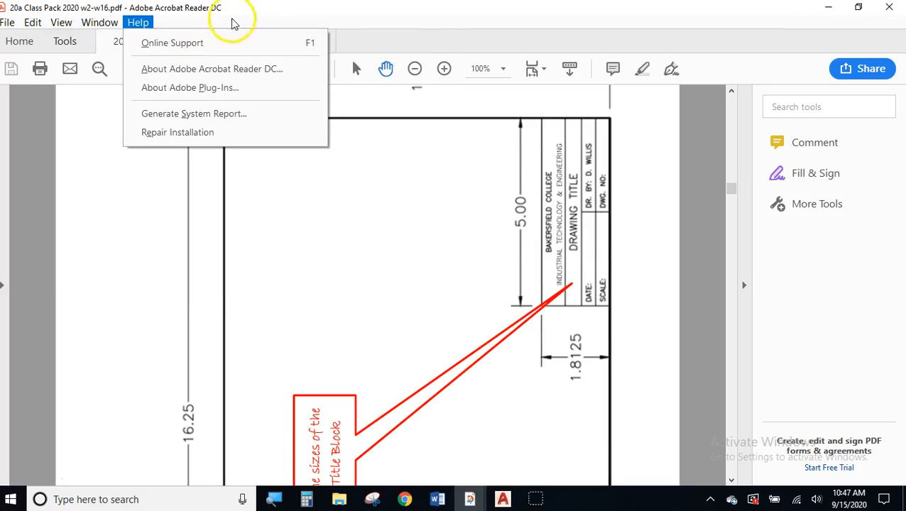
{"action": "left_click", "coordinate": [63, 27]}
{"action": "left_click", "coordinate": [66, 27]}
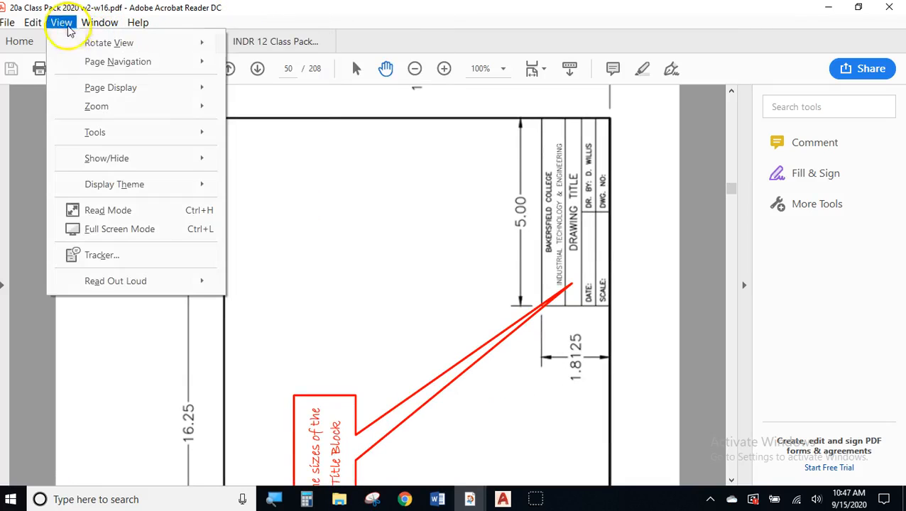
{"action": "left_click", "coordinate": [70, 27]}
{"action": "left_click", "coordinate": [61, 27]}
{"action": "mouse_move", "coordinate": [75, 43]}
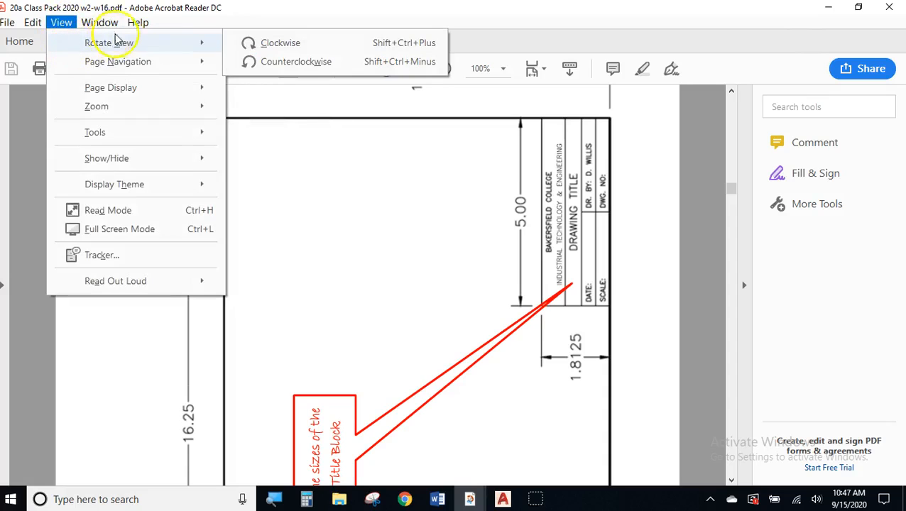
{"action": "left_click", "coordinate": [262, 44]}
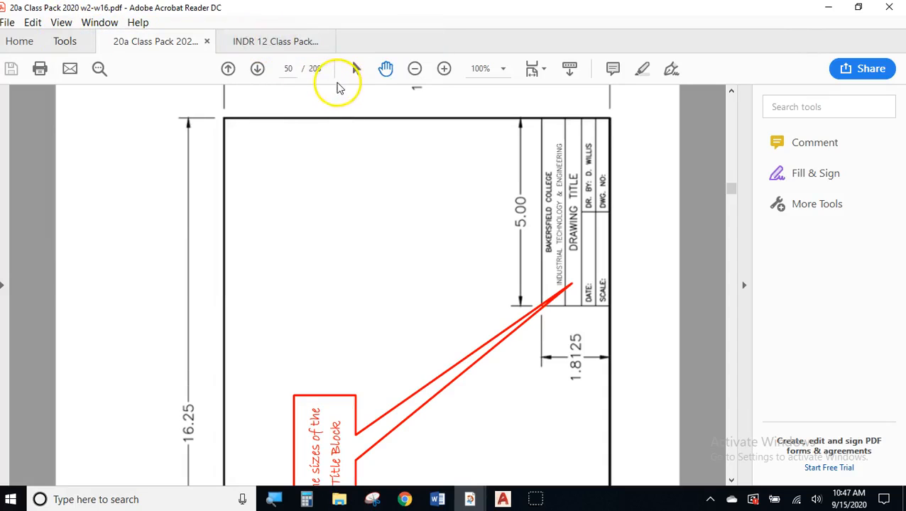
- Zoom to fit the rotated border, then scroll to page 51's title block divisions
{"action": "left_click", "coordinate": [415, 68]}
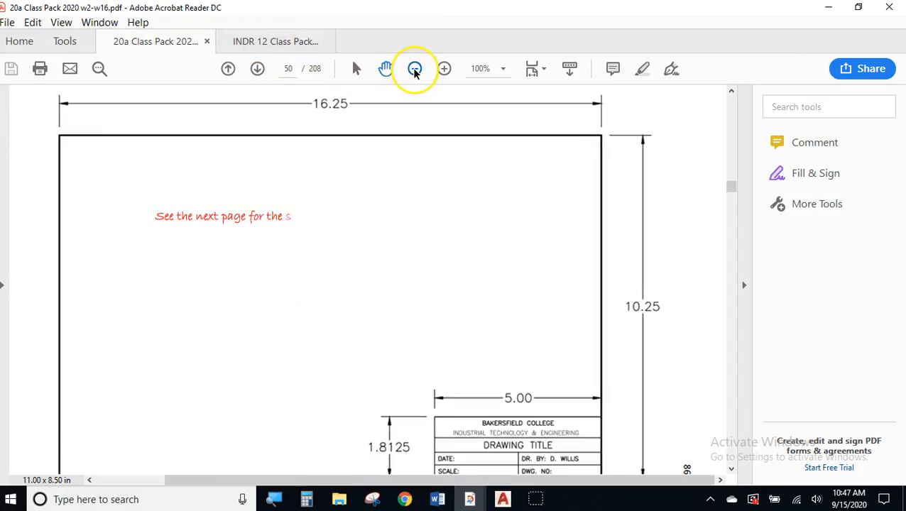
{"action": "left_click", "coordinate": [443, 68]}
{"action": "scroll", "coordinate": [403, 217], "scroll_direction": "down", "scroll_amount": 3}
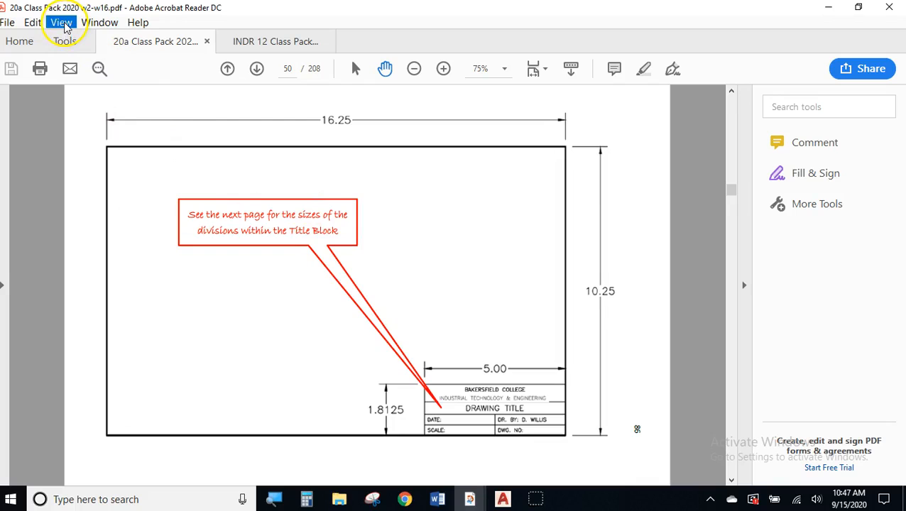
{"action": "scroll", "coordinate": [350, 188], "scroll_direction": "down", "scroll_amount": 5}
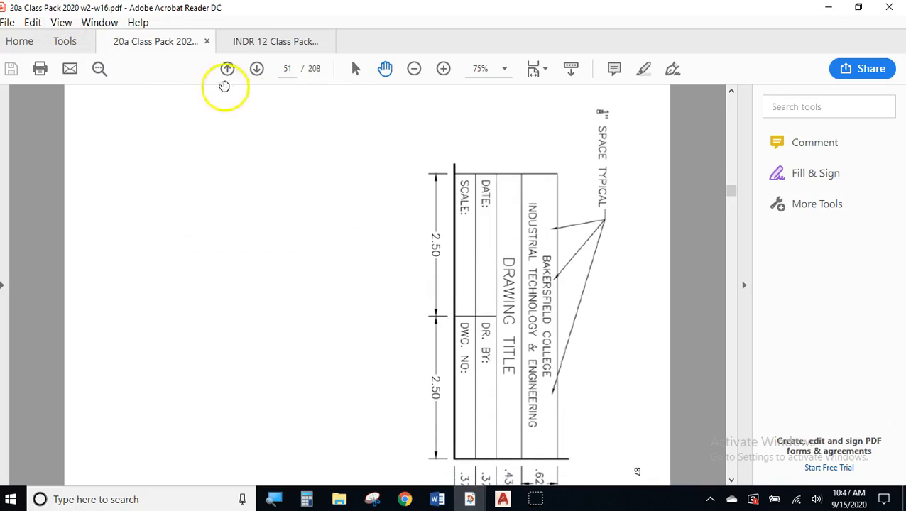
- Rotate page 51 counterclockwise and zoom in twice on the title block detail
{"action": "left_click", "coordinate": [62, 22]}
{"action": "mouse_move", "coordinate": [76, 42]}
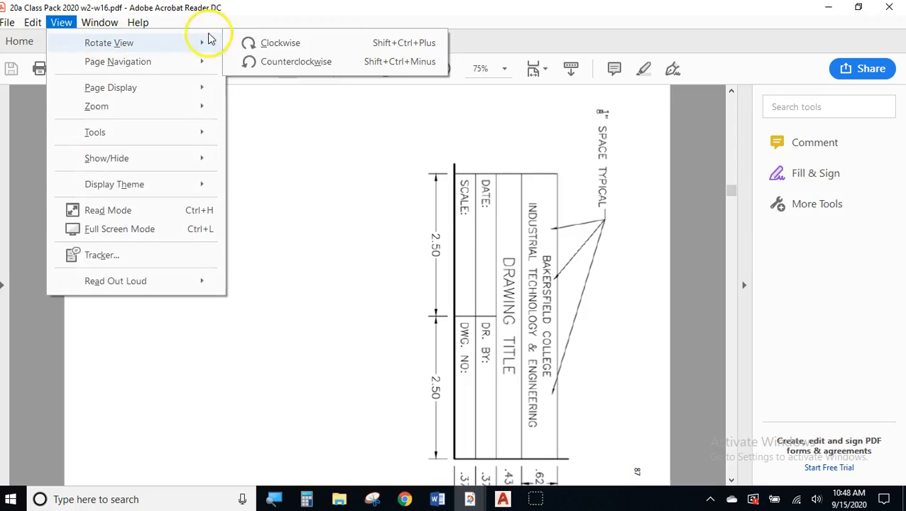
{"action": "left_click", "coordinate": [242, 61]}
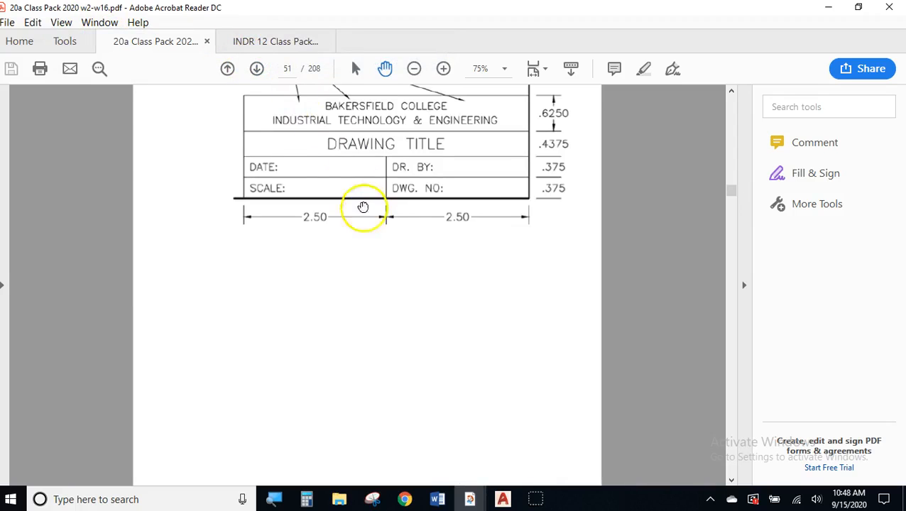
{"action": "scroll", "coordinate": [363, 207], "scroll_direction": "up", "scroll_amount": 3}
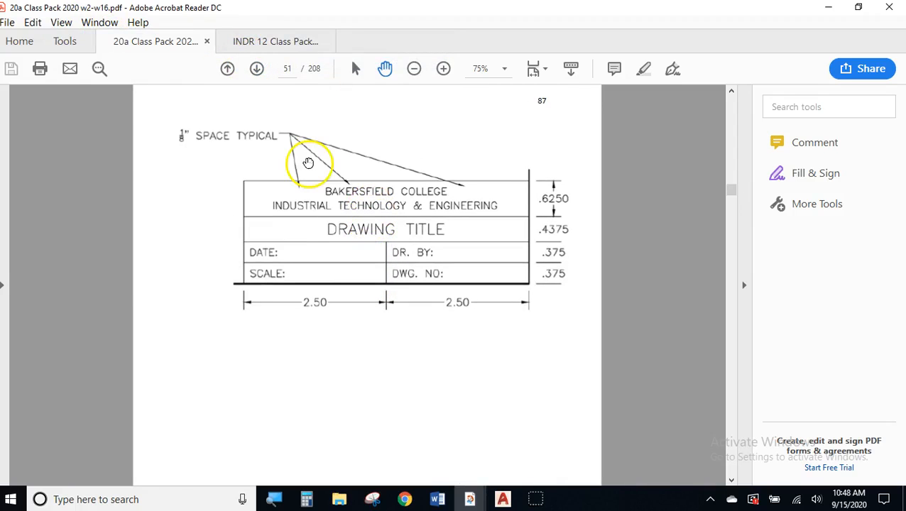
{"action": "left_click", "coordinate": [443, 68]}
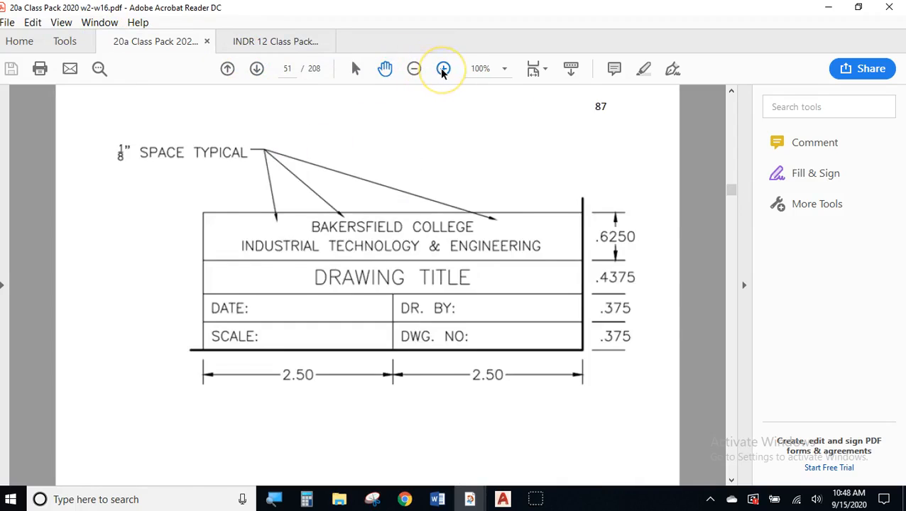
{"action": "left_click", "coordinate": [443, 68]}
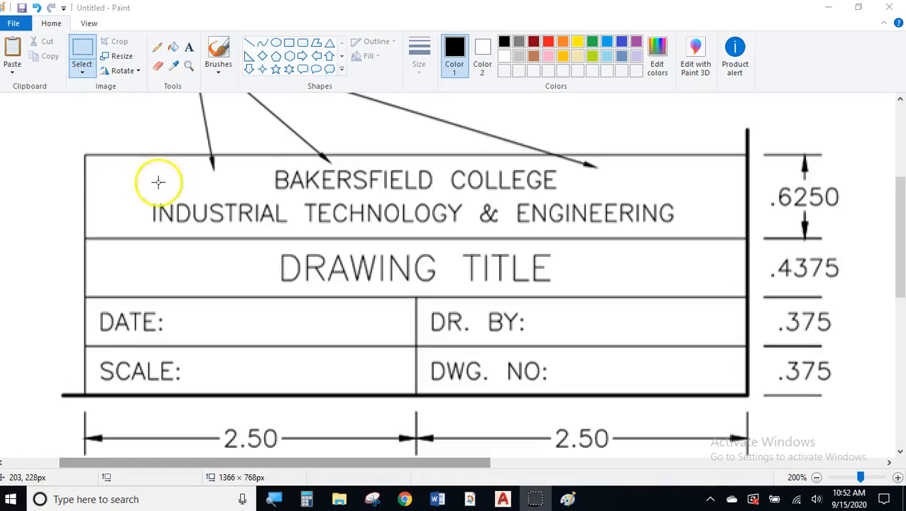
- Bring Paint forward holding the captured title block detail
{"action": "left_click", "coordinate": [156, 47]}
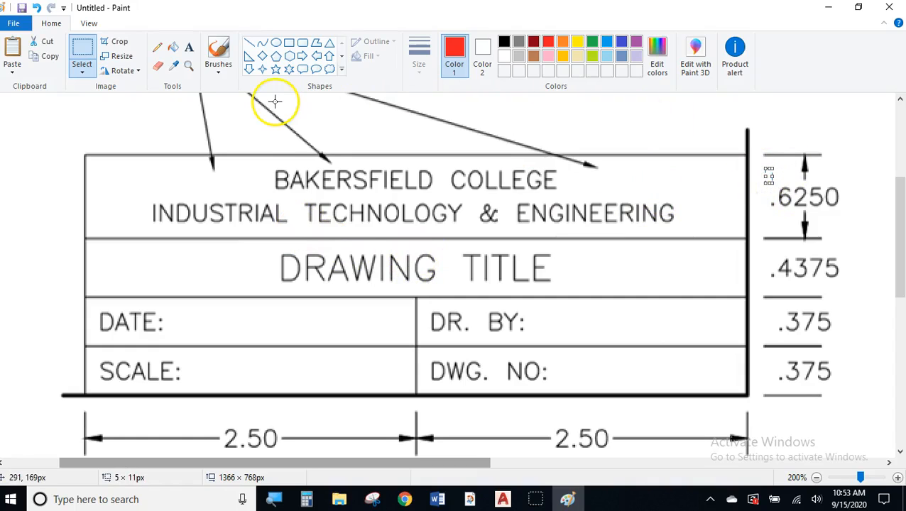
- With the red pencil, write 5/8 beside .6250 and mark letters in COLLEGE and ENGINEERING
{"action": "left_click", "coordinate": [158, 50]}
{"action": "left_click", "coordinate": [828, 170]}
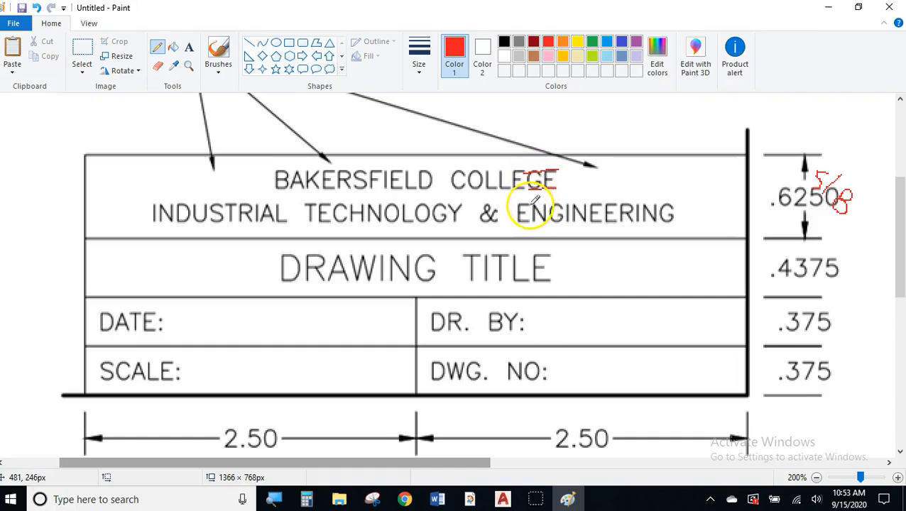
{"action": "left_click", "coordinate": [533, 220]}
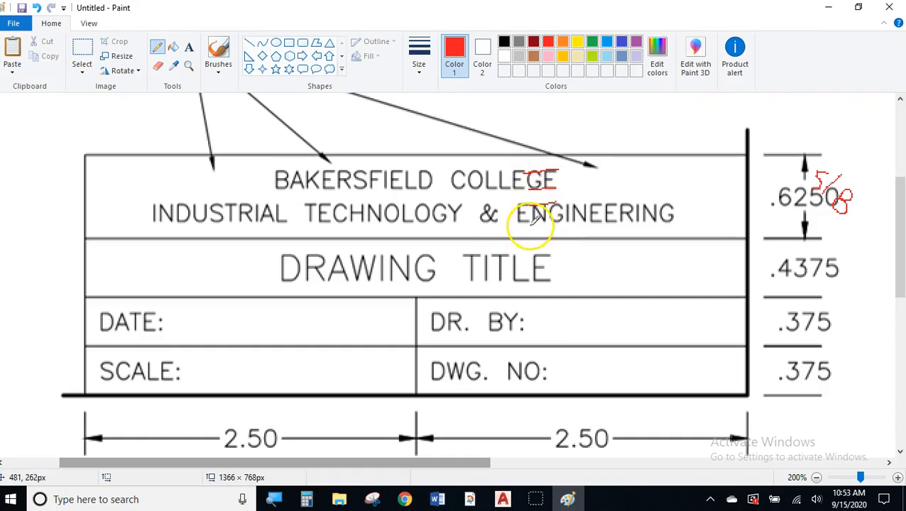
{"action": "left_click", "coordinate": [546, 223]}
{"action": "left_click", "coordinate": [537, 173]}
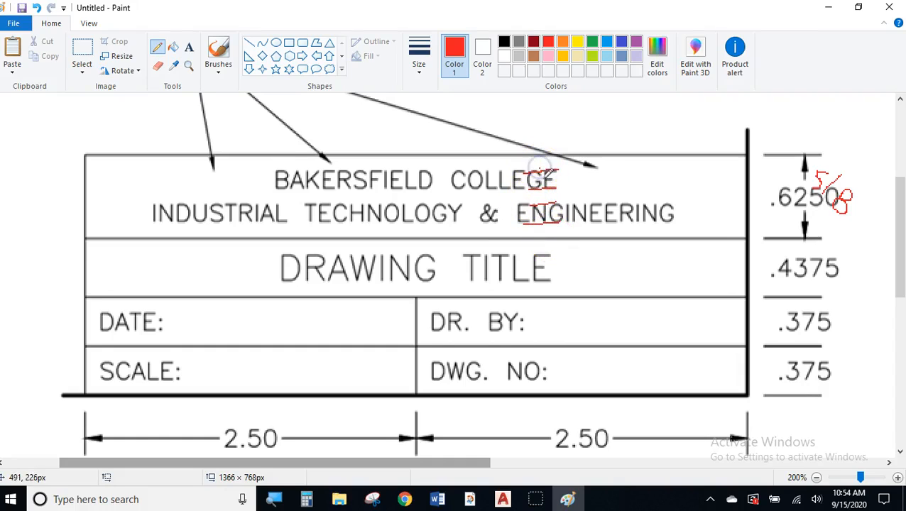
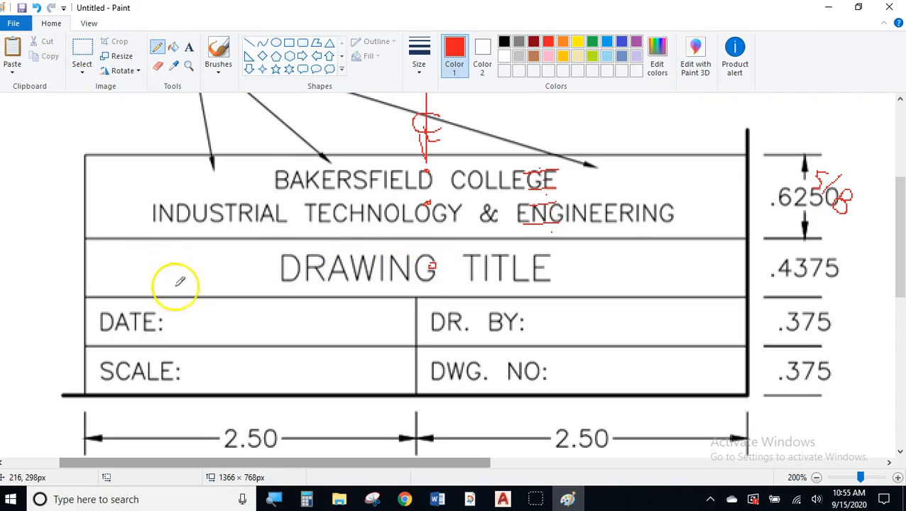
- Draw a red pencil line along the DRAWING TITLE row to the right edge and mark under the G in DRAWING
{"action": "left_click_drag", "start_coordinate": [84, 237], "coordinate": [123, 246]}
{"action": "scroll", "coordinate": [105, 242], "scroll_direction": "up", "scroll_amount": 1}
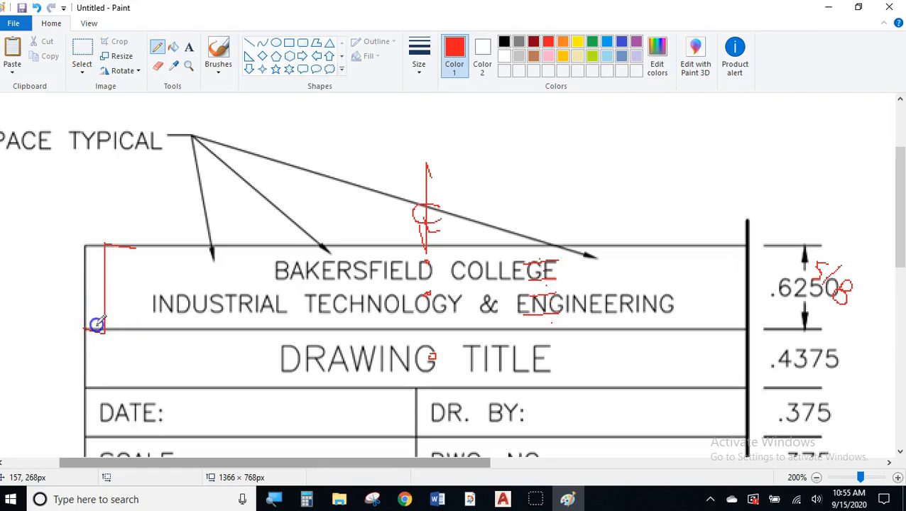
{"action": "mouse_move", "coordinate": [267, 351]}
{"action": "left_mouse_down"}
{"action": "mouse_move", "coordinate": [239, 345]}
{"action": "mouse_move", "coordinate": [309, 355]}
{"action": "left_mouse_up"}
{"action": "left_click_drag", "start_coordinate": [451, 368], "coordinate": [463, 372]}
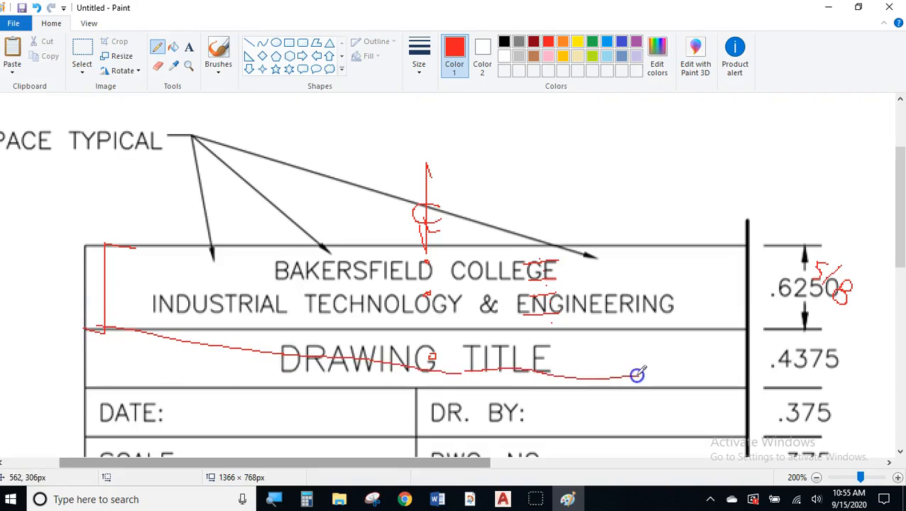
{"action": "left_click_drag", "start_coordinate": [701, 382], "coordinate": [719, 384]}
{"action": "scroll", "coordinate": [714, 383], "scroll_direction": "up", "scroll_amount": 1}
{"action": "scroll", "coordinate": [737, 385], "scroll_direction": "down", "scroll_amount": 3}
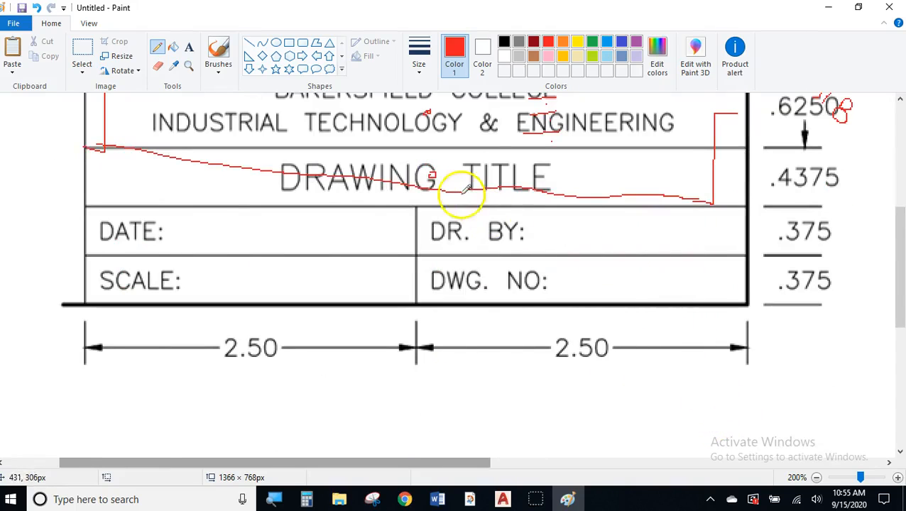
{"action": "left_click_drag", "start_coordinate": [430, 193], "coordinate": [434, 183]}
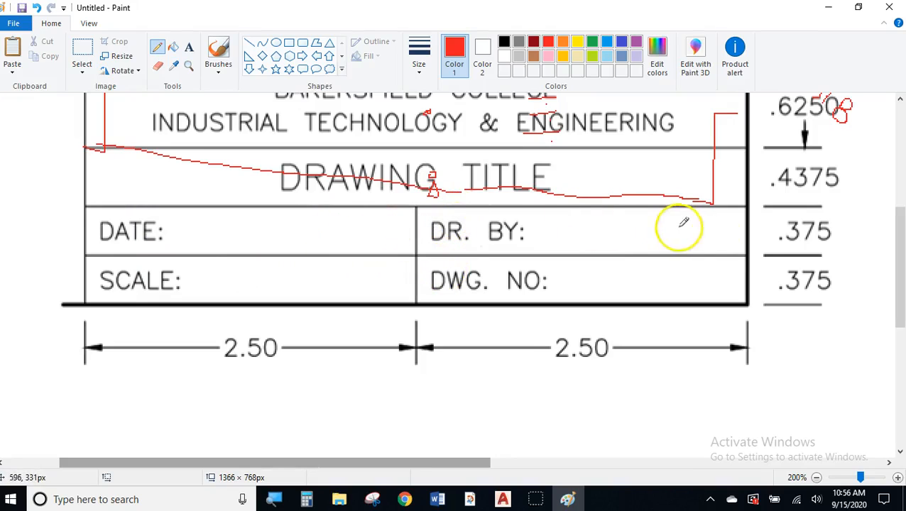
- Add red marks beside .375 and at DATE, DR. BY and DWG. NO, then minimize Paint
{"action": "left_click", "coordinate": [759, 219]}
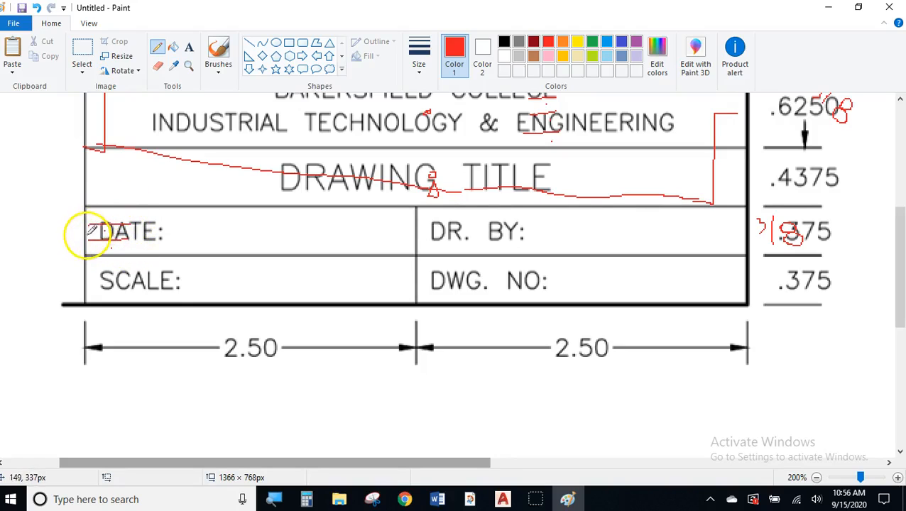
{"action": "left_click_drag", "start_coordinate": [102, 207], "coordinate": [106, 237]}
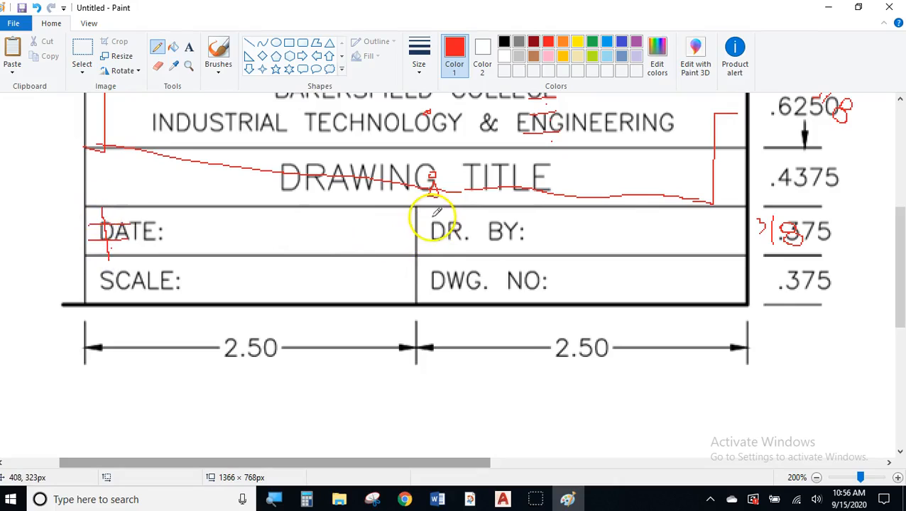
{"action": "left_click_drag", "start_coordinate": [432, 207], "coordinate": [430, 255]}
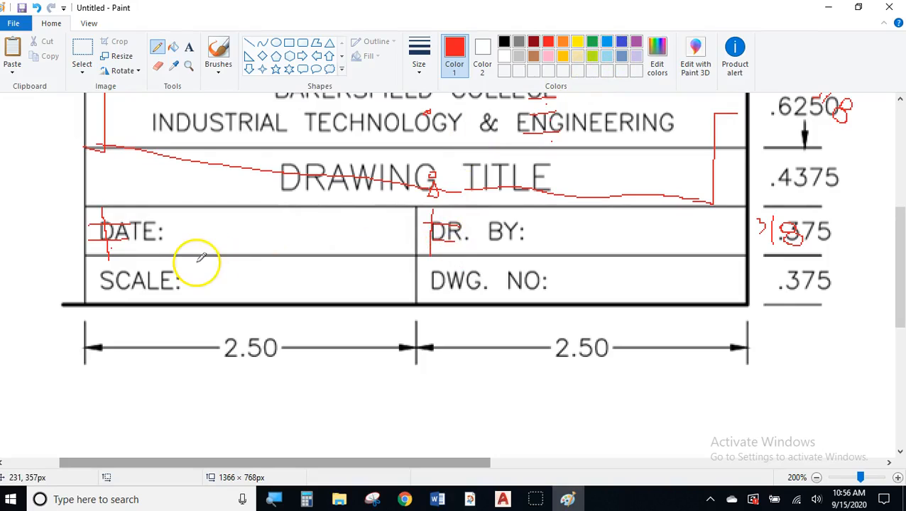
{"action": "left_click", "coordinate": [433, 289]}
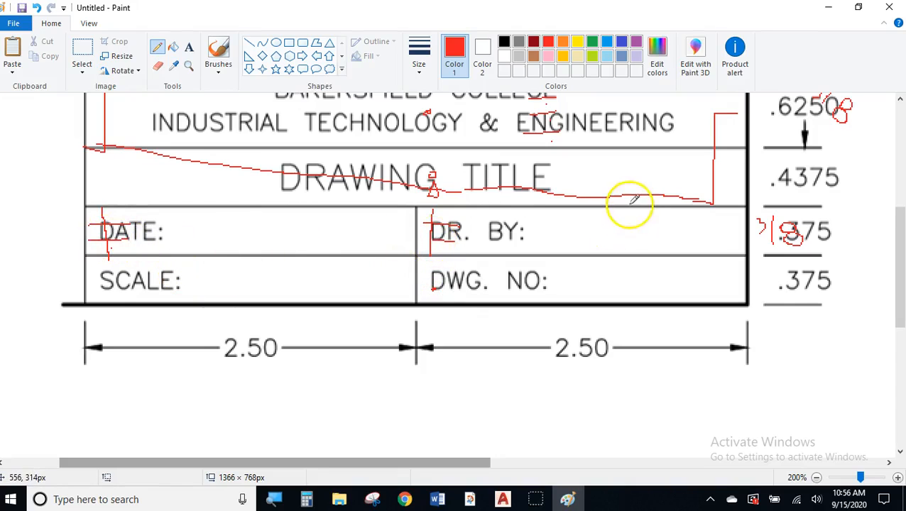
{"action": "left_click", "coordinate": [828, 7]}
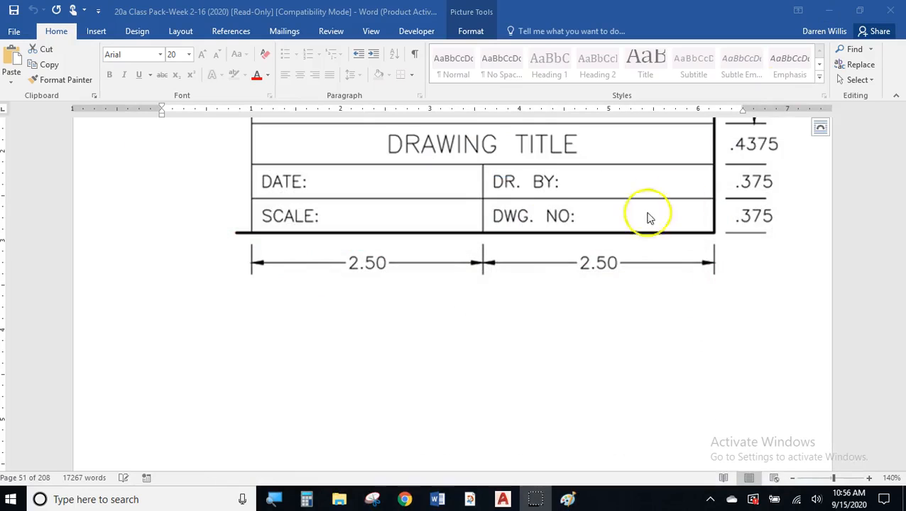
- Minimize Word and bring the AutoCAD Drawing11 window to the front
{"action": "scroll", "coordinate": [778, 185], "scroll_direction": "up", "scroll_amount": 5}
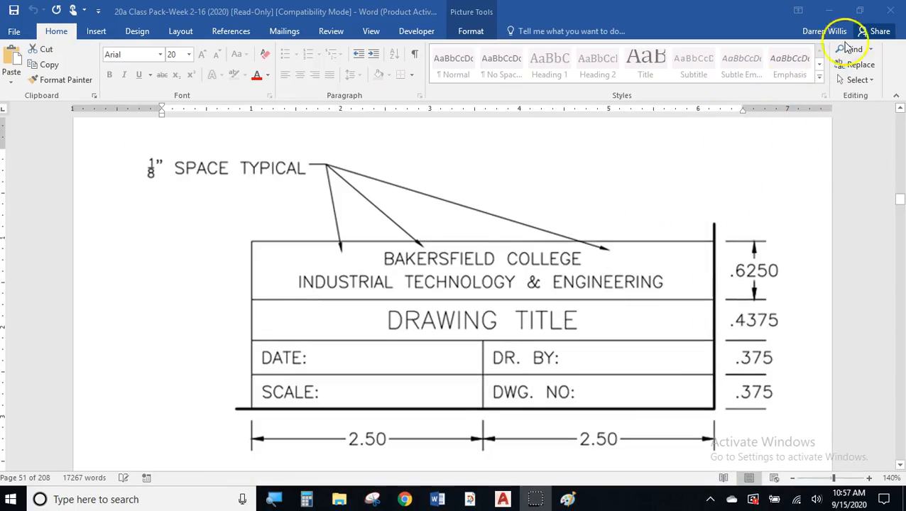
{"action": "left_click", "coordinate": [832, 11]}
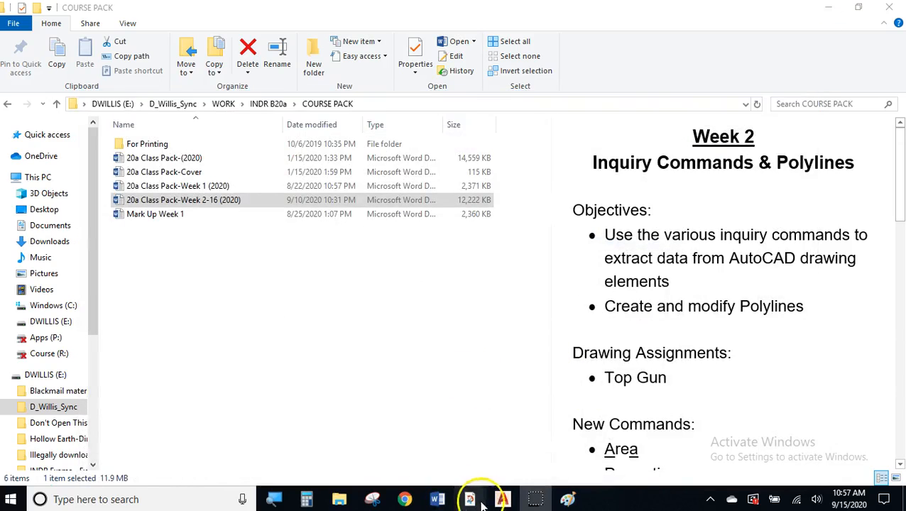
{"action": "mouse_move", "coordinate": [501, 500]}
{"action": "left_click", "coordinate": [513, 463]}
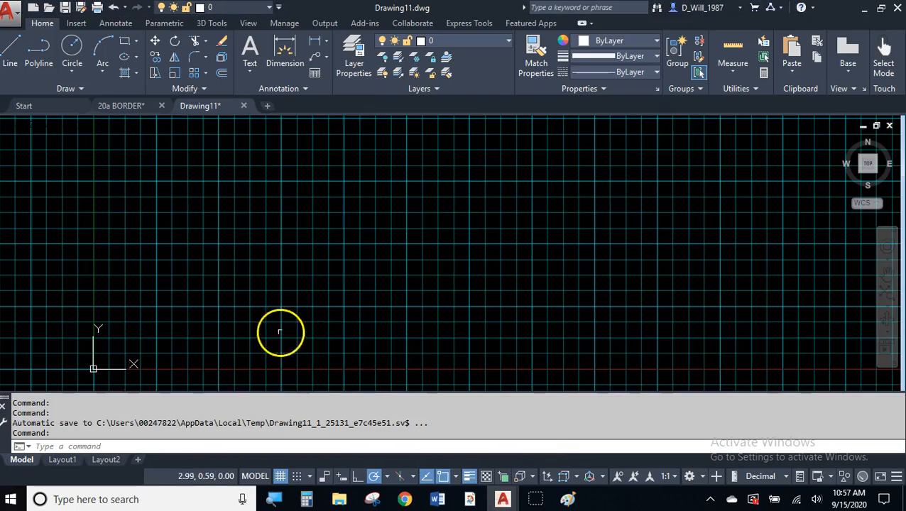
- Make BORDER the current layer
{"action": "left_click", "coordinate": [448, 43]}
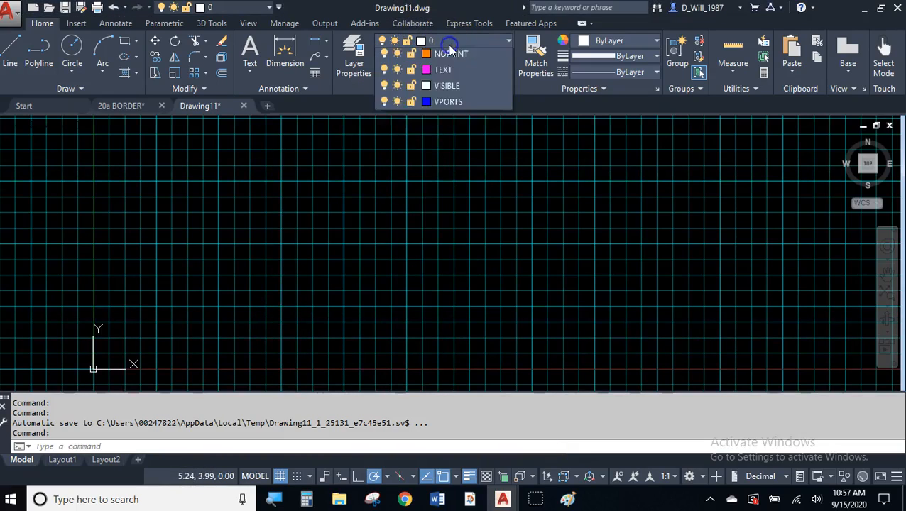
{"action": "left_click", "coordinate": [448, 47]}
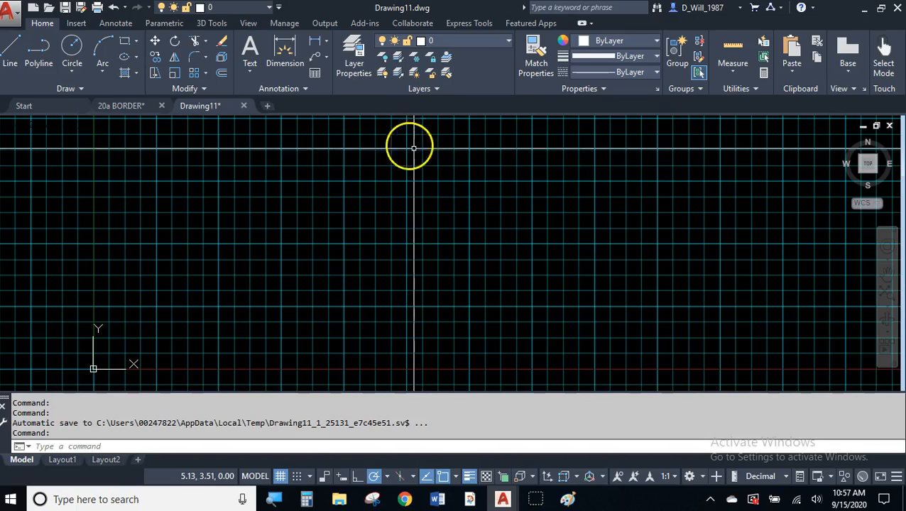
{"action": "left_click", "coordinate": [459, 43]}
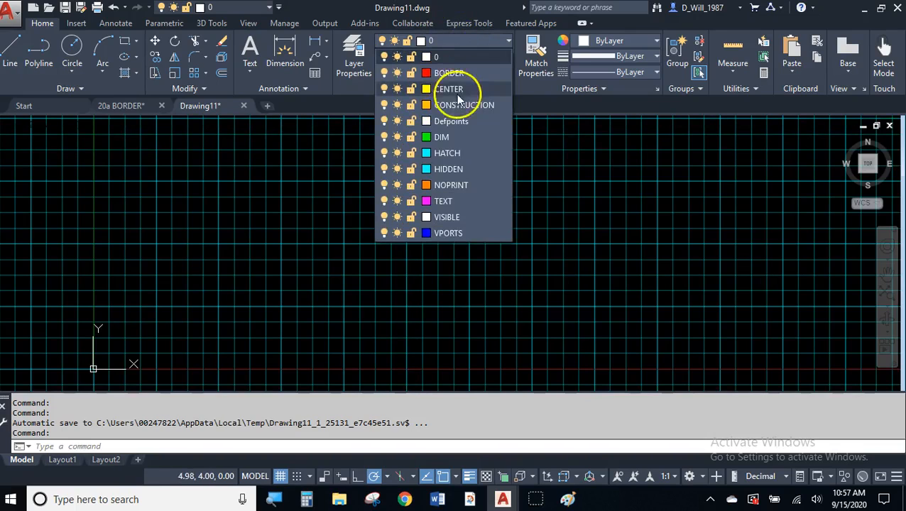
{"action": "left_click", "coordinate": [458, 72]}
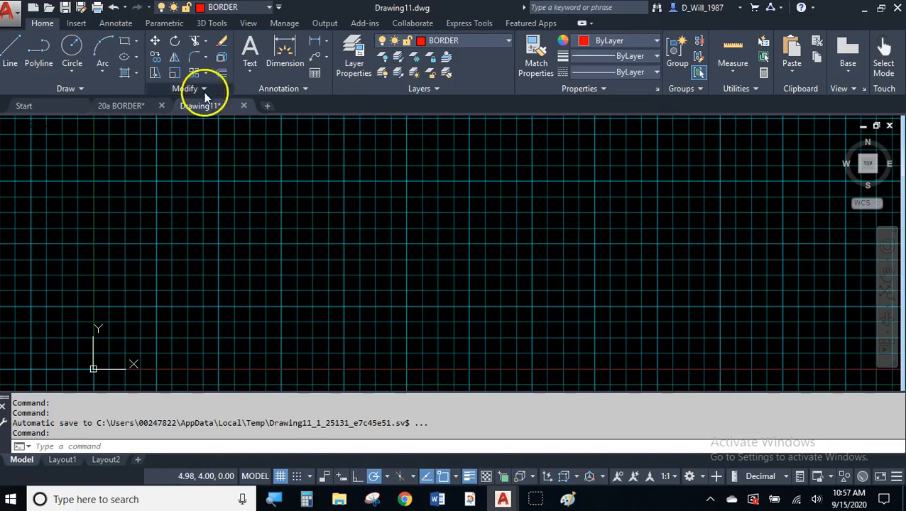
- Draw a 16.25 by 10.25 rectangle from 0,0, turn off the grid and zoom to fit it
{"action": "left_click", "coordinate": [125, 41]}
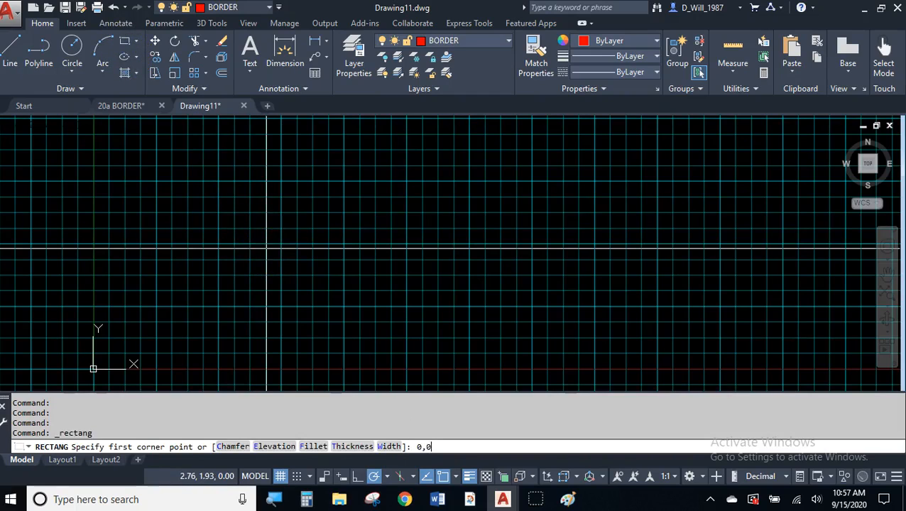
{"action": "type", "text": "0,0"}
{"action": "key", "text": "Return"}
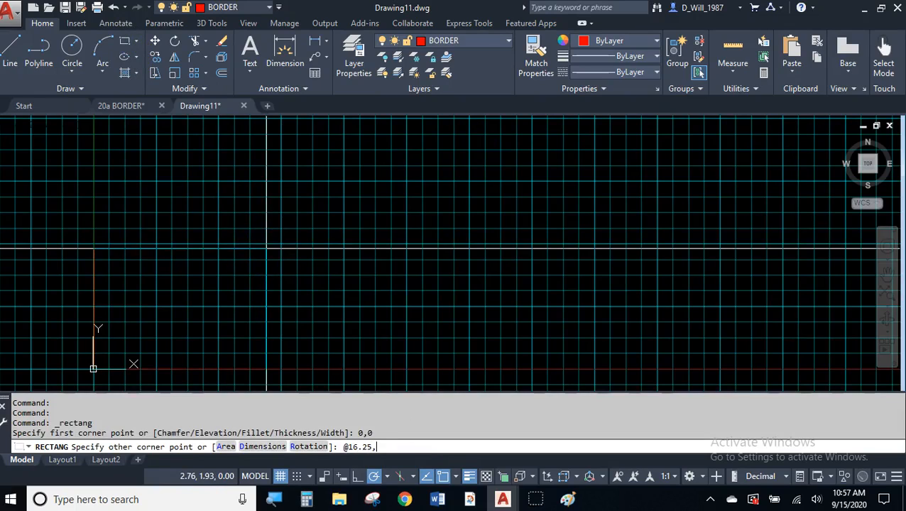
{"action": "type", "text": "@16.25,10.25"}
{"action": "key", "text": "Return"}
{"action": "key", "text": "F7"}
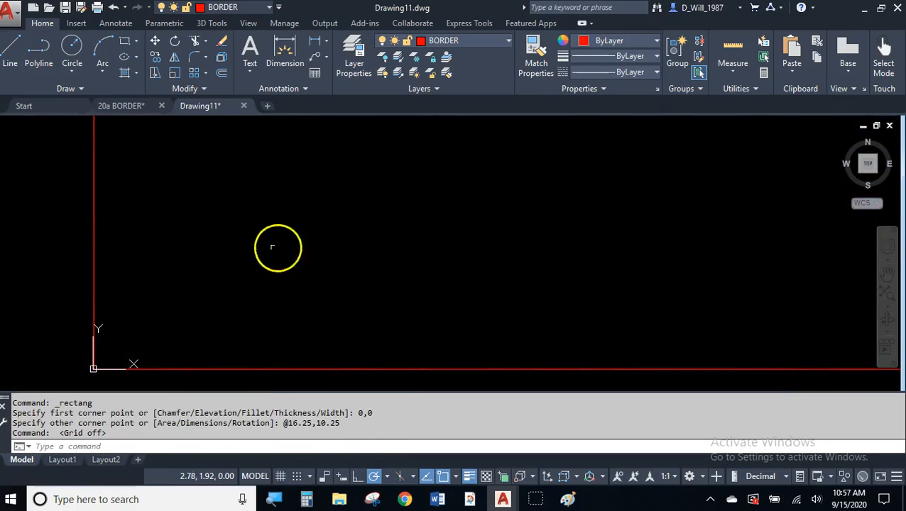
{"action": "middle_click", "coordinate": [319, 238]}
{"action": "middle_click", "coordinate": [320, 238]}
{"action": "middle_click_drag", "start_coordinate": [431, 237], "coordinate": [401, 233]}
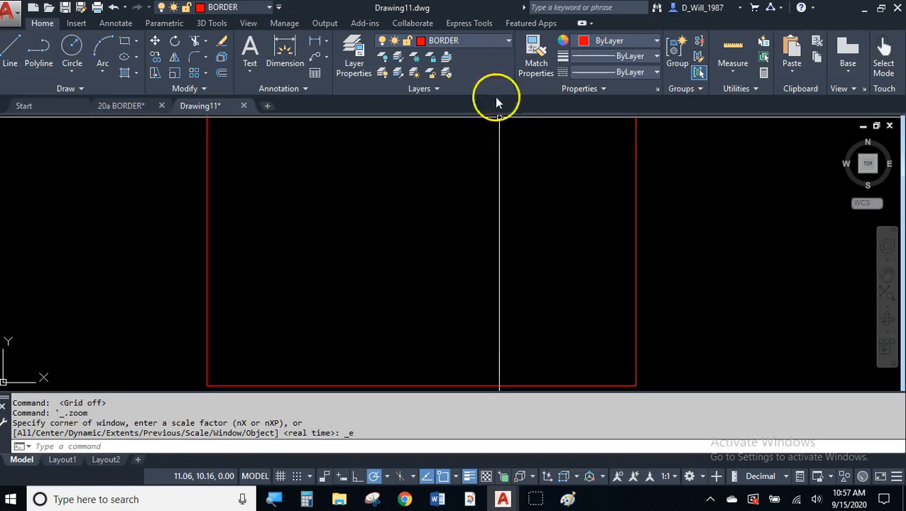
{"action": "left_click", "coordinate": [465, 40]}
{"action": "left_click", "coordinate": [466, 43]}
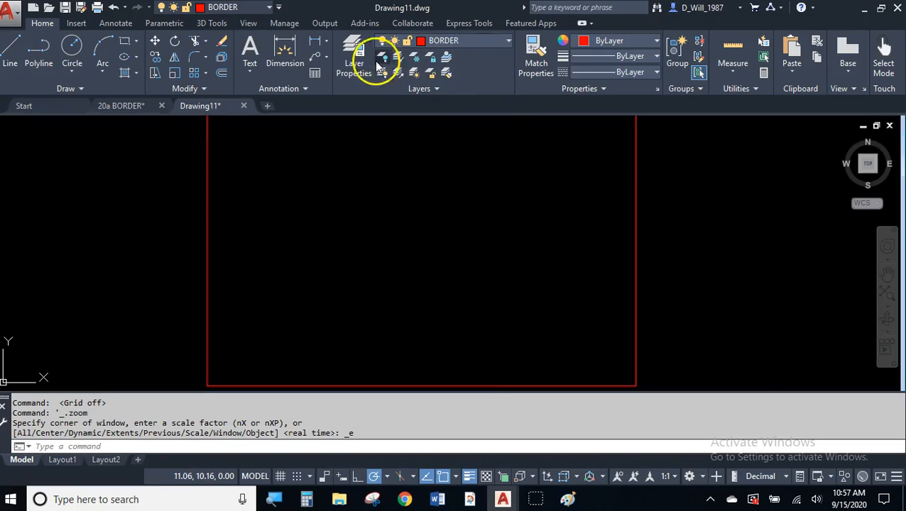
- Give the BORDER layer a 0.70 mm lineweight and set layer 0 back to Default
{"action": "left_click", "coordinate": [354, 56]}
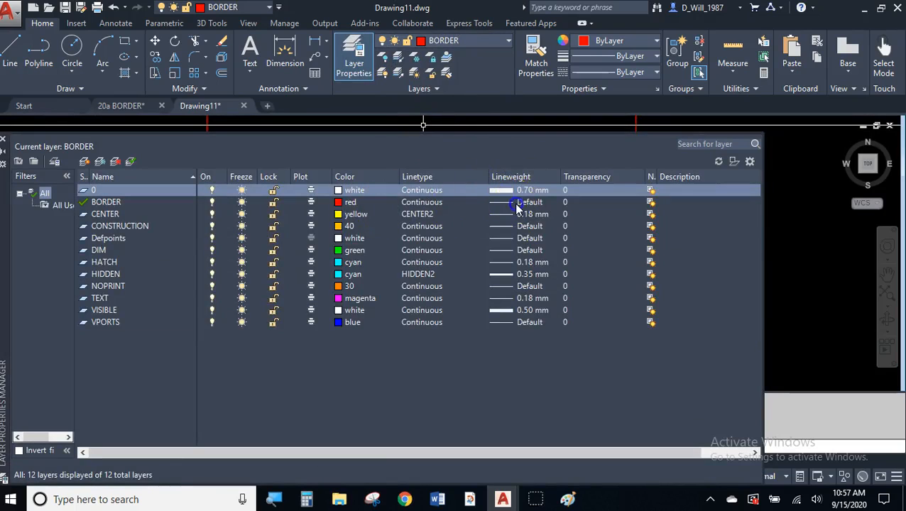
{"action": "left_click", "coordinate": [511, 202]}
{"action": "scroll", "coordinate": [414, 240], "scroll_direction": "down", "scroll_amount": 2}
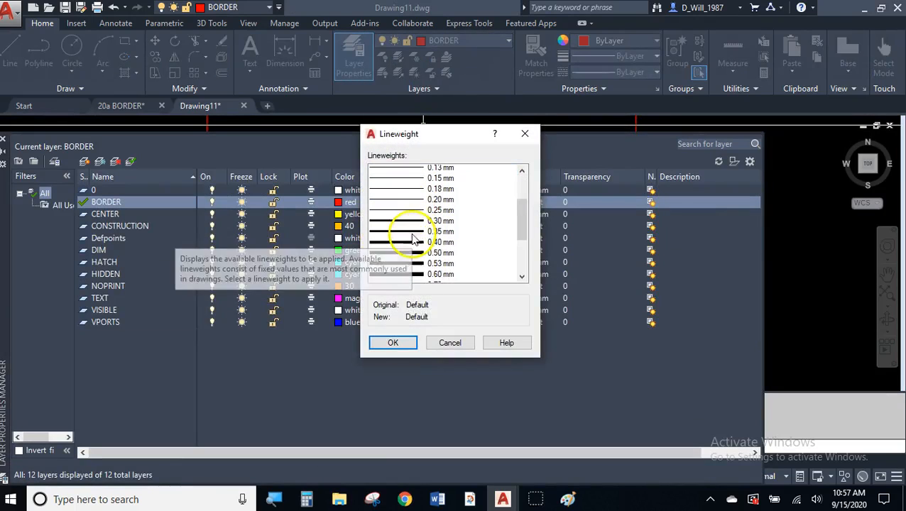
{"action": "left_click", "coordinate": [425, 266]}
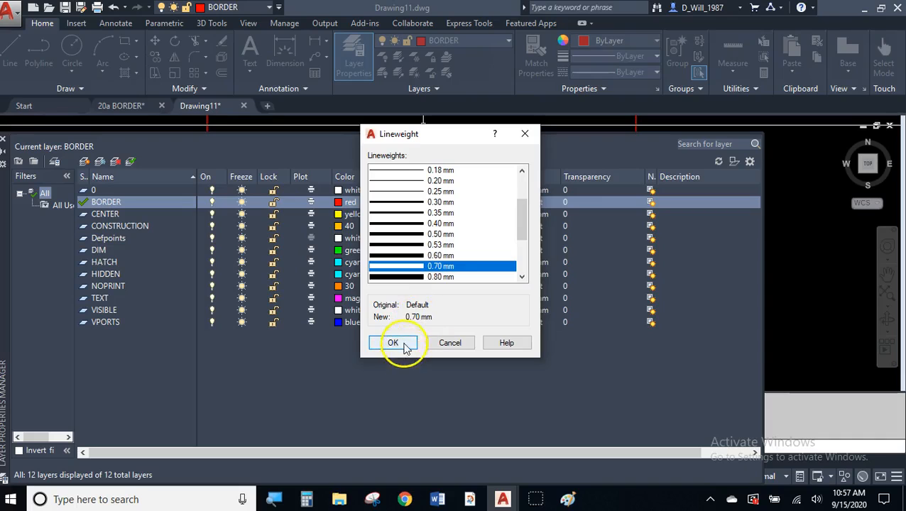
{"action": "left_click", "coordinate": [395, 343]}
{"action": "left_click", "coordinate": [506, 193]}
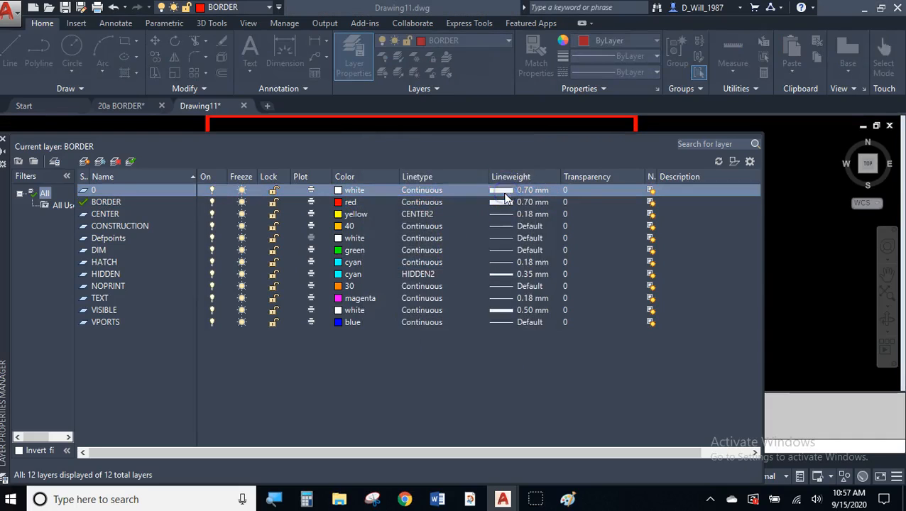
{"action": "scroll", "coordinate": [400, 186], "scroll_direction": "up", "scroll_amount": 2}
{"action": "left_click", "coordinate": [409, 171]}
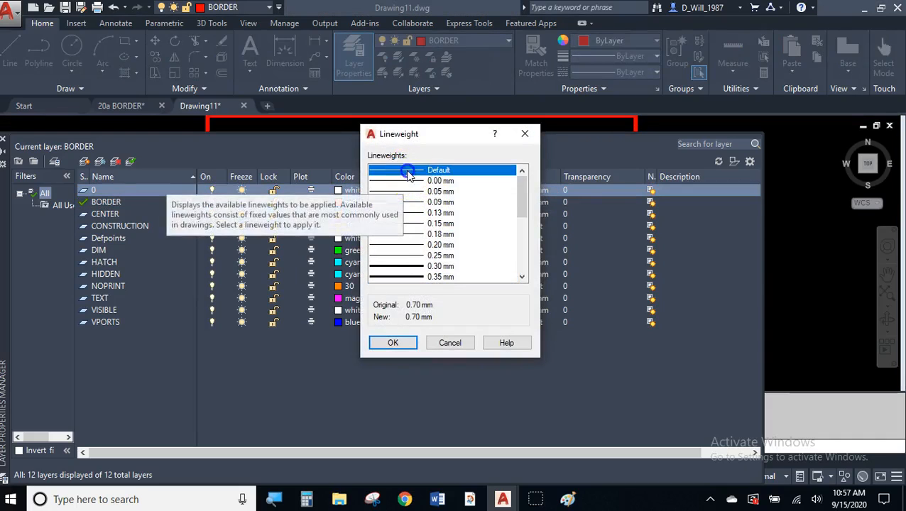
{"action": "left_click", "coordinate": [399, 342]}
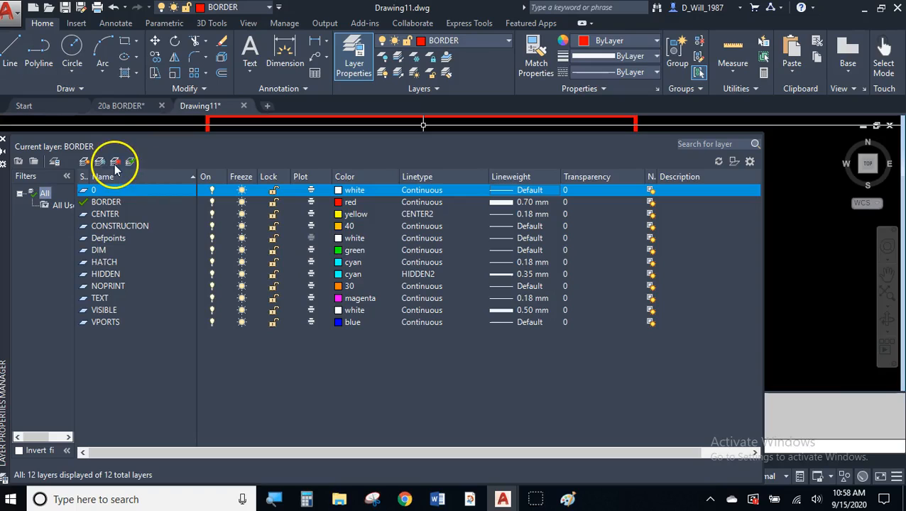
{"action": "left_click", "coordinate": [9, 144]}
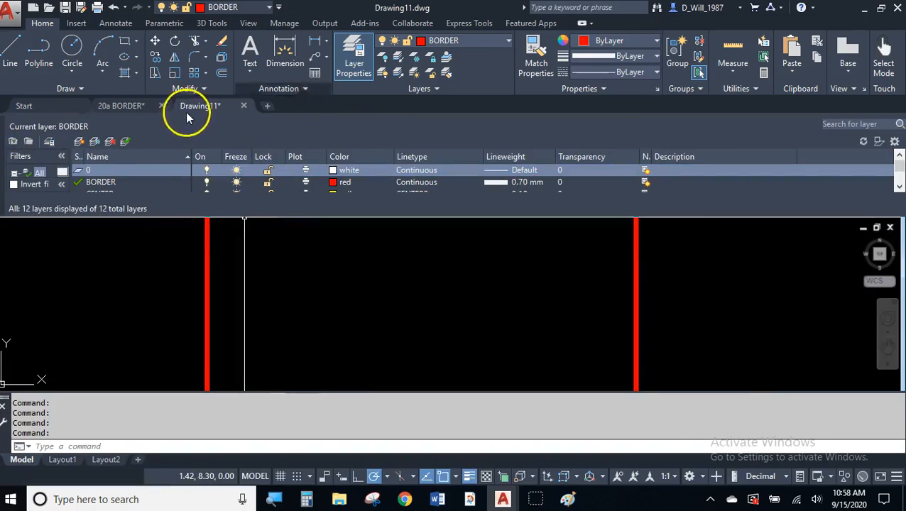
- From the border's lower-right corner, draw lines up 1.8125, left 5, and down to the bottom edge
{"action": "left_click", "coordinate": [360, 55]}
{"action": "middle_click_drag", "start_coordinate": [342, 178], "coordinate": [348, 181]}
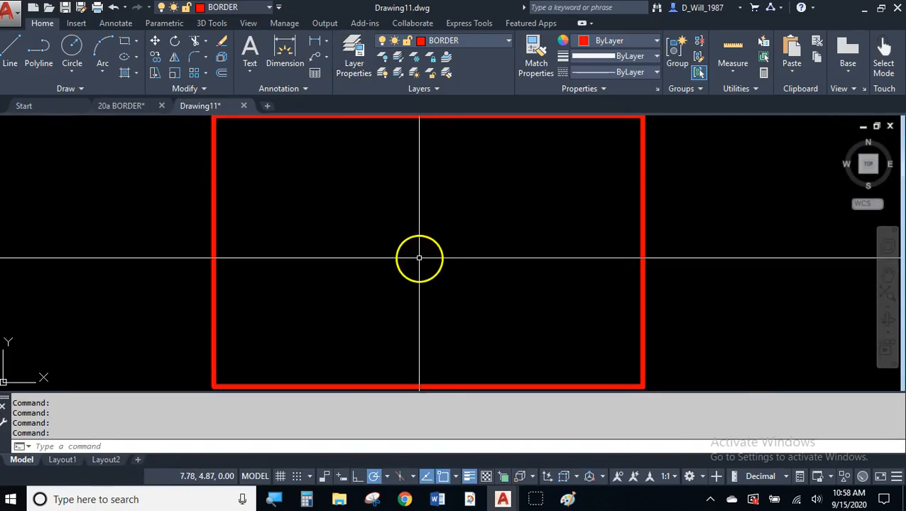
{"action": "left_click", "coordinate": [14, 62]}
{"action": "middle_click_drag", "start_coordinate": [424, 273], "coordinate": [391, 241]}
{"action": "scroll", "coordinate": [494, 290], "scroll_direction": "up", "scroll_amount": 2}
{"action": "mouse_move", "coordinate": [517, 303]}
{"action": "middle_mouse_down"}
{"action": "mouse_move", "coordinate": [479, 273]}
{"action": "mouse_move", "coordinate": [546, 295]}
{"action": "middle_mouse_up"}
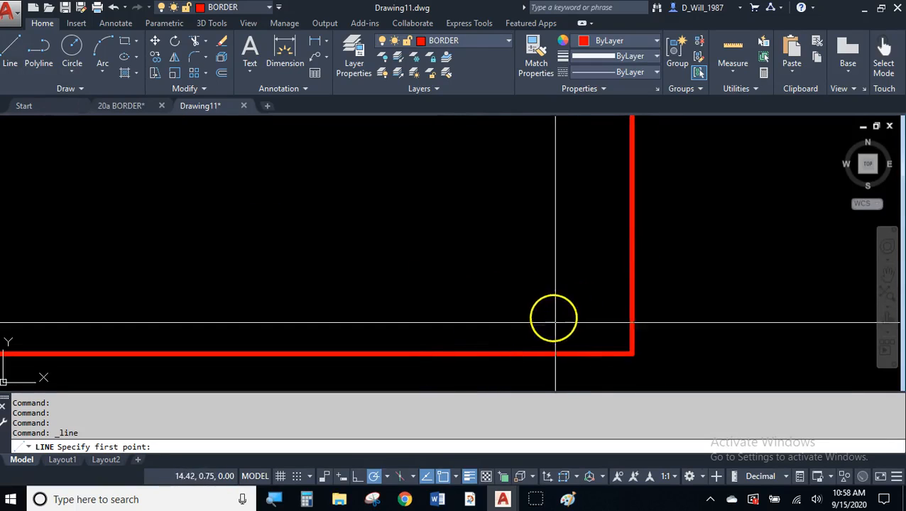
{"action": "left_click", "coordinate": [632, 352]}
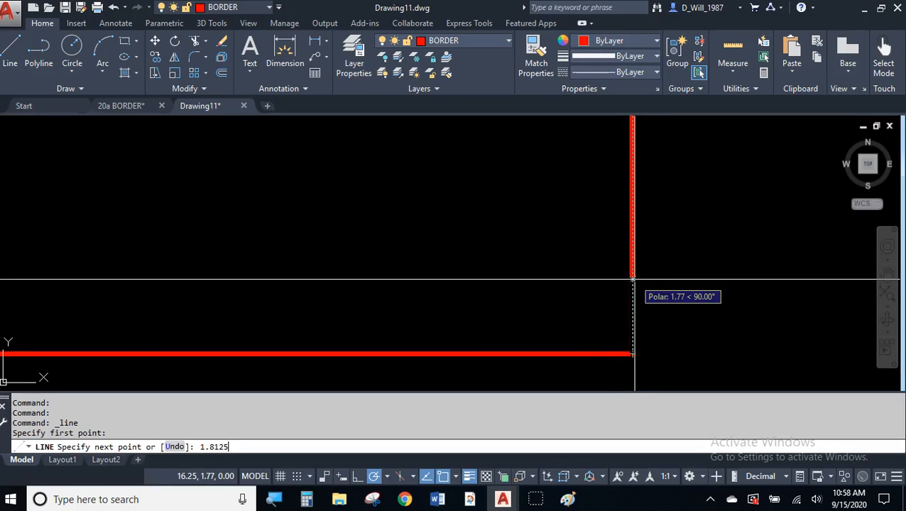
{"action": "type", "text": "1.8125"}
{"action": "key", "text": "Return"}
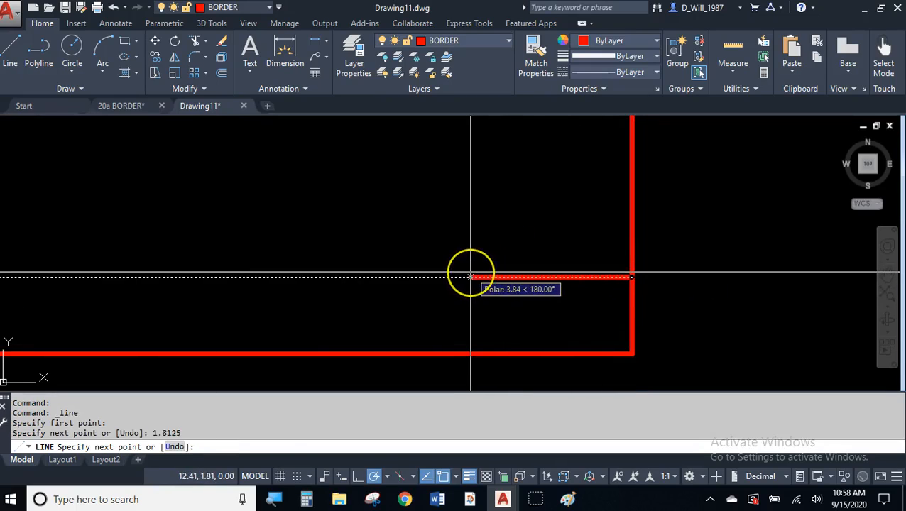
{"action": "key", "text": "Return"}
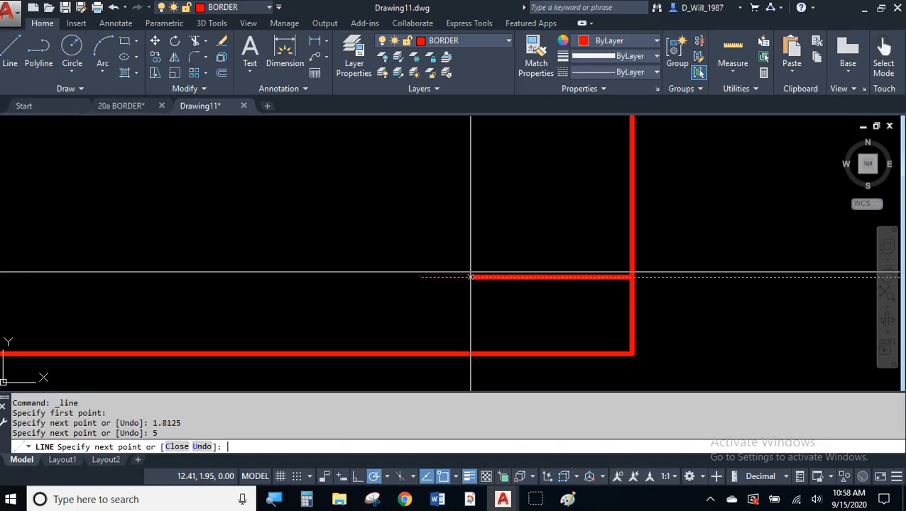
{"action": "left_click", "coordinate": [421, 353]}
{"action": "key", "text": "Return"}
- Erase the stray segment at the corner and zoom in on the title block box
{"action": "left_click", "coordinate": [563, 260]}
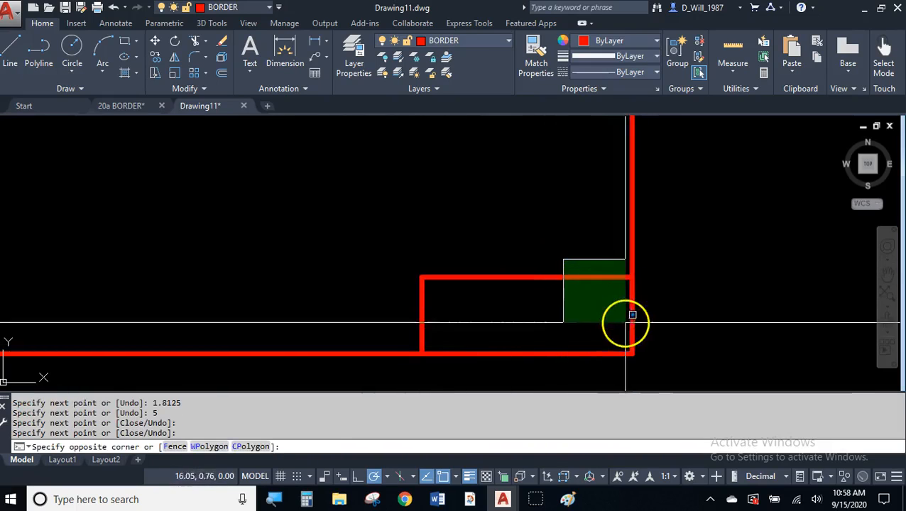
{"action": "left_click", "coordinate": [664, 331]}
{"action": "key", "text": "Delete"}
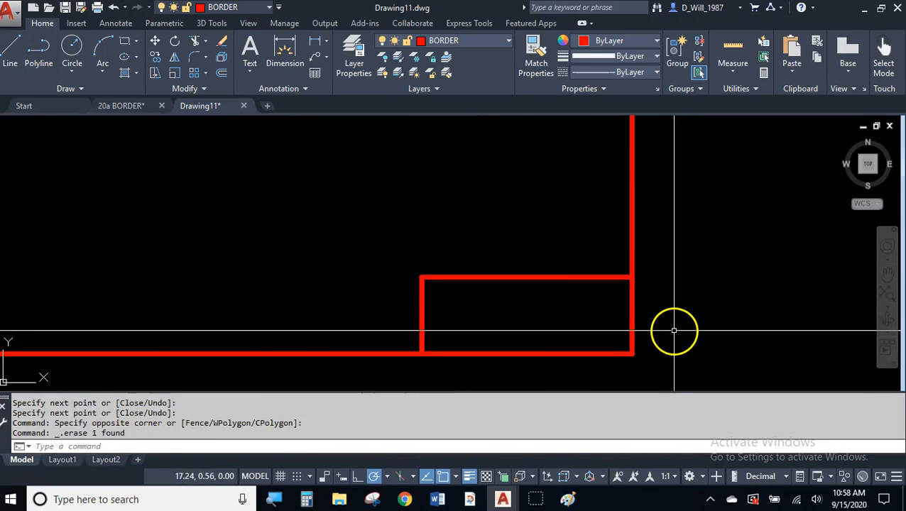
{"action": "left_click", "coordinate": [611, 272]}
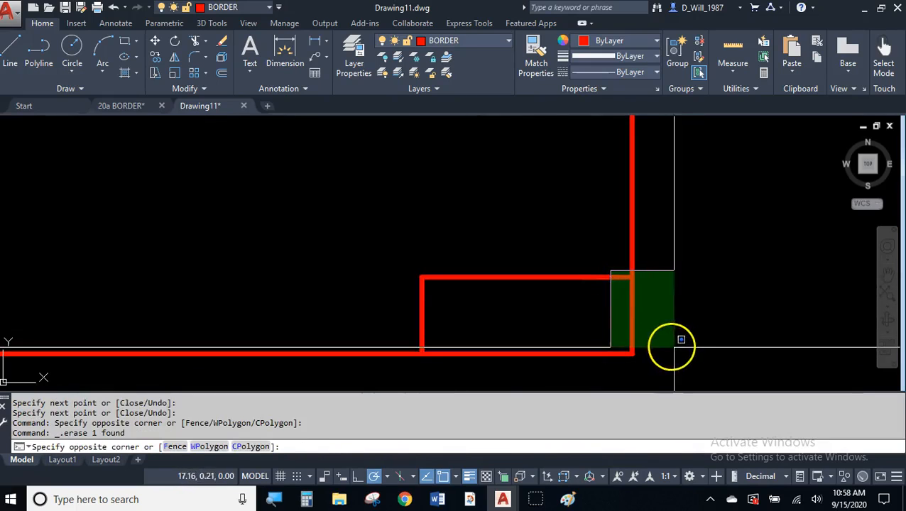
{"action": "left_click", "coordinate": [678, 360]}
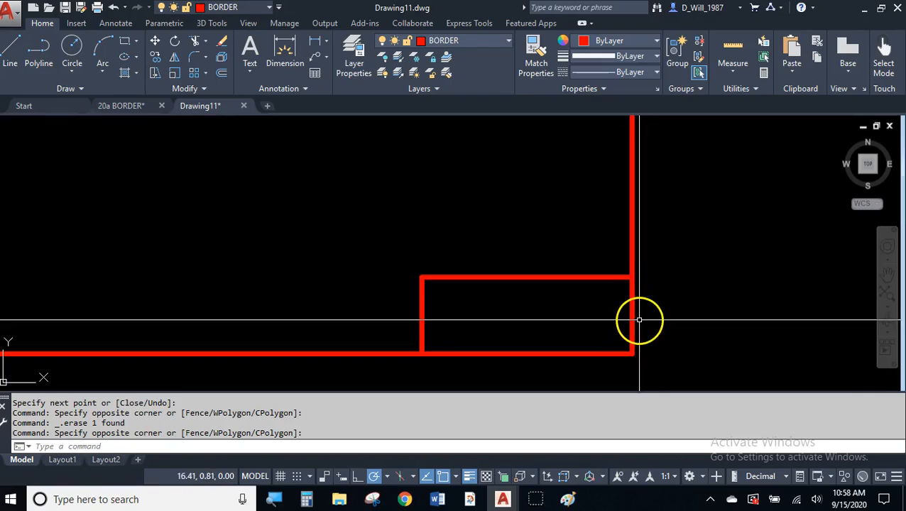
{"action": "scroll", "coordinate": [540, 327], "scroll_direction": "up", "scroll_amount": 5}
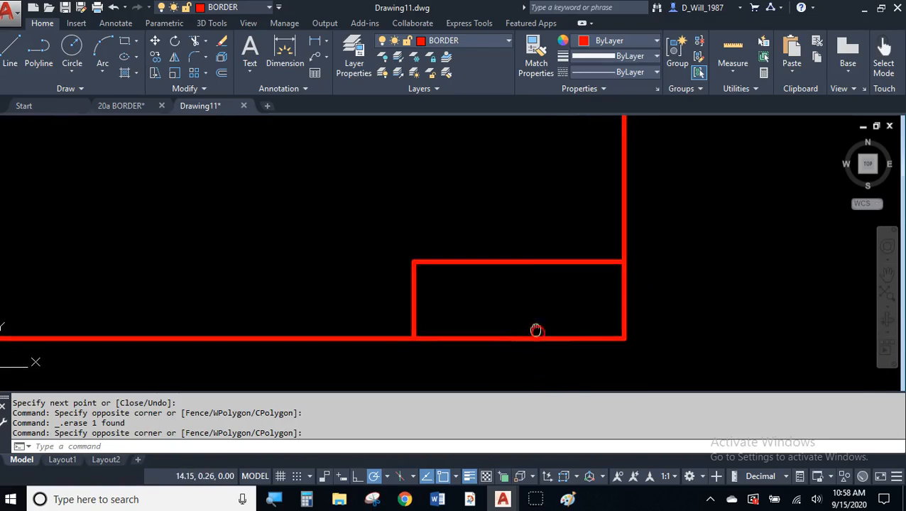
{"action": "scroll", "coordinate": [540, 306], "scroll_direction": "down", "scroll_amount": 5}
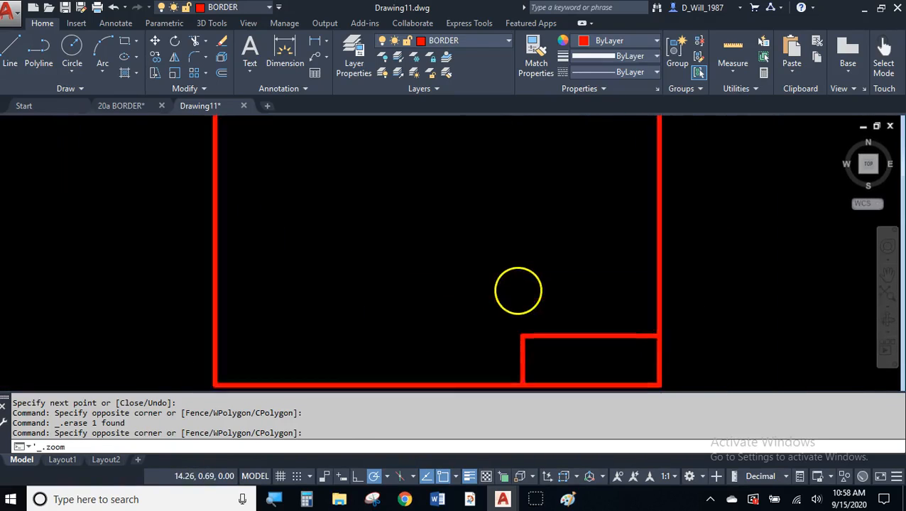
{"action": "middle_click_drag", "start_coordinate": [593, 348], "coordinate": [492, 277]}
{"action": "scroll", "coordinate": [497, 297], "scroll_direction": "up", "scroll_amount": 4}
{"action": "scroll", "coordinate": [496, 297], "scroll_direction": "up", "scroll_amount": 2}
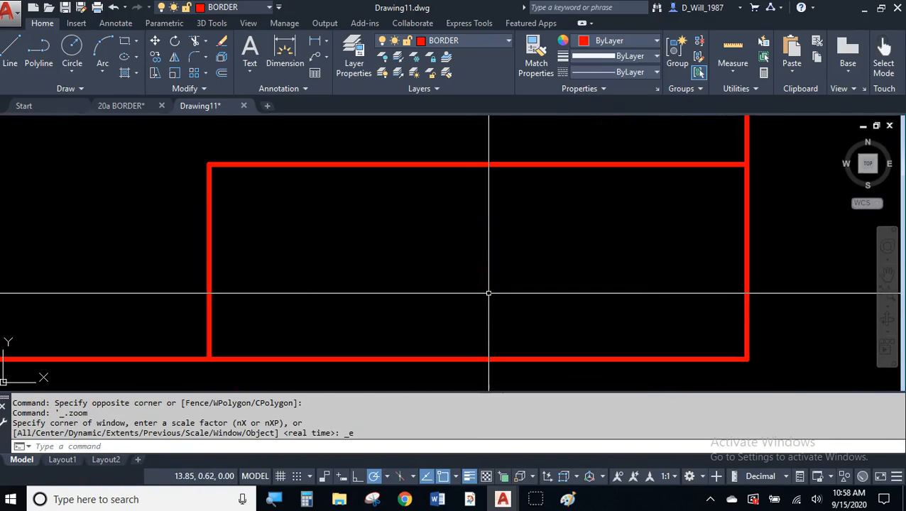
- Offset the title block's top line .625 downward
{"action": "left_click", "coordinate": [220, 74]}
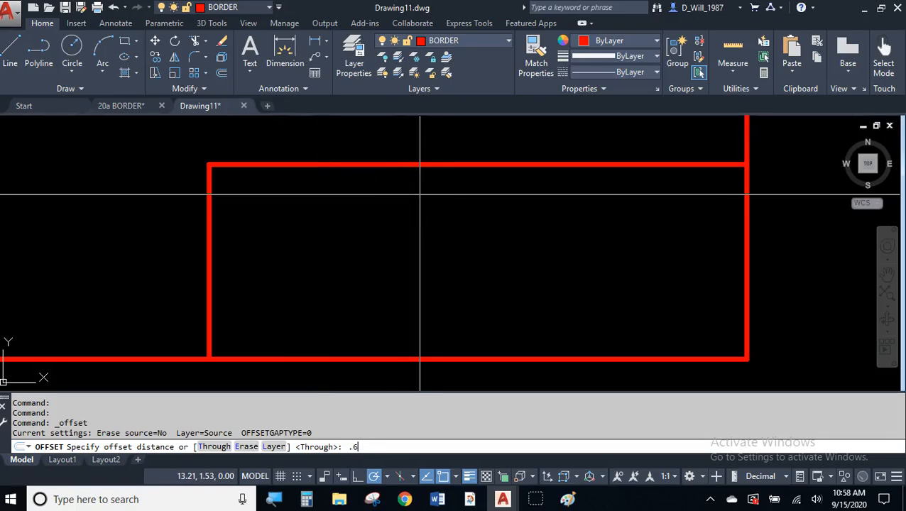
{"action": "type", "text": ".625"}
{"action": "key", "text": "Return"}
{"action": "left_click", "coordinate": [435, 164]}
{"action": "left_click", "coordinate": [453, 229]}
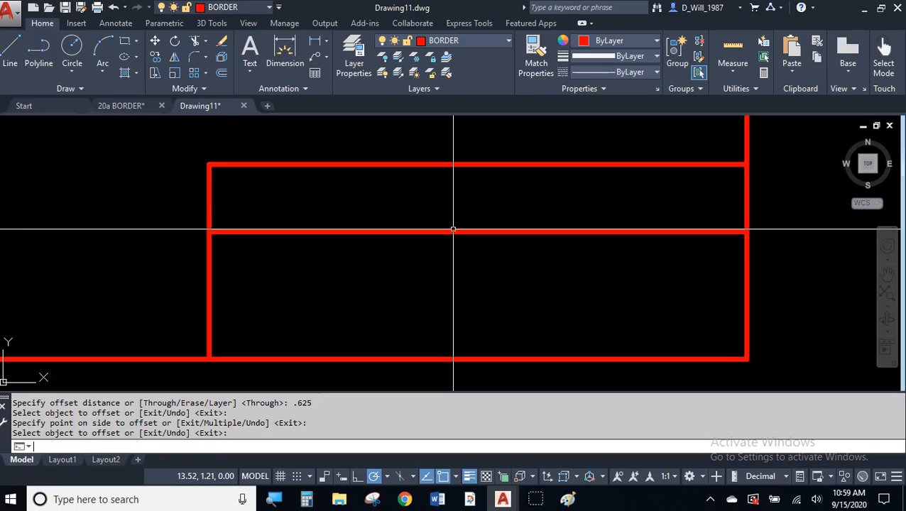
- Offset the new line .4375 down, then offset that line .375 down
{"action": "key", "text": "Return"}
{"action": "key", "text": "Return"}
{"action": "type", "text": ".4375"}
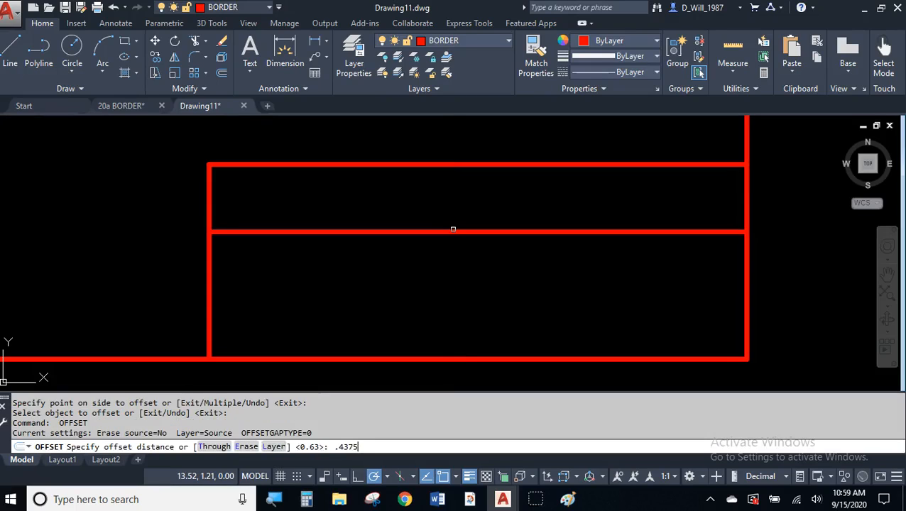
{"action": "key", "text": "Return"}
{"action": "left_click", "coordinate": [453, 231]}
{"action": "left_click", "coordinate": [462, 269]}
{"action": "key", "text": "Return"}
{"action": "key", "text": "Return"}
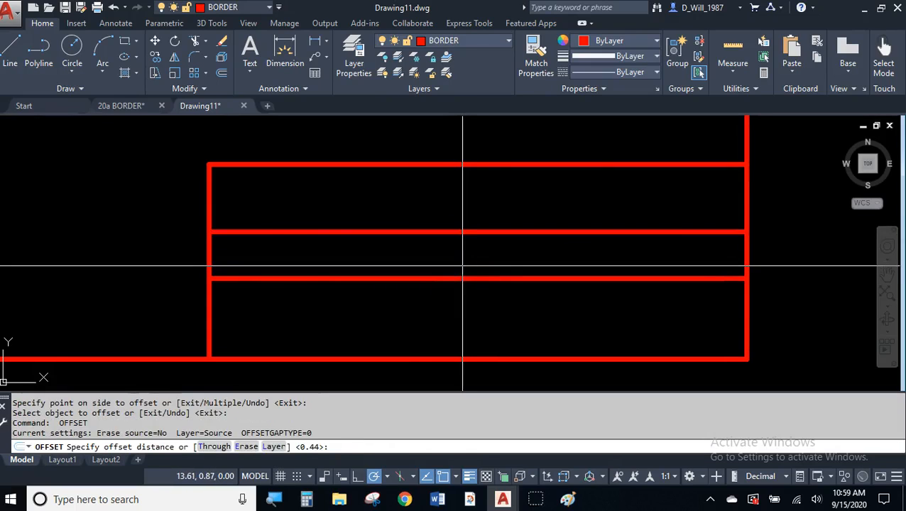
{"action": "type", "text": ".375"}
{"action": "key", "text": "Return"}
{"action": "left_click", "coordinate": [463, 279]}
{"action": "left_click", "coordinate": [469, 317]}
{"action": "key", "text": "Escape"}
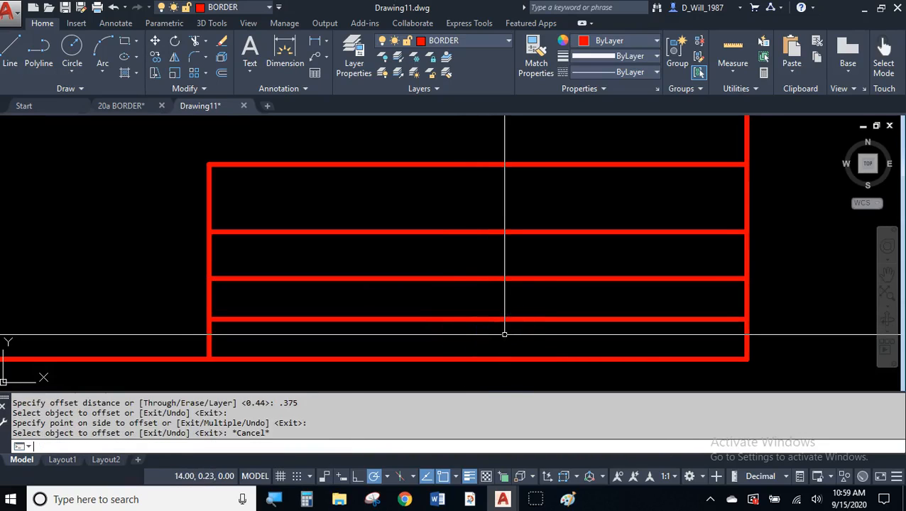
- Start a line at the midpoint of the third horizontal divider
{"action": "type", "text": "l"}
{"action": "key", "text": "Return"}
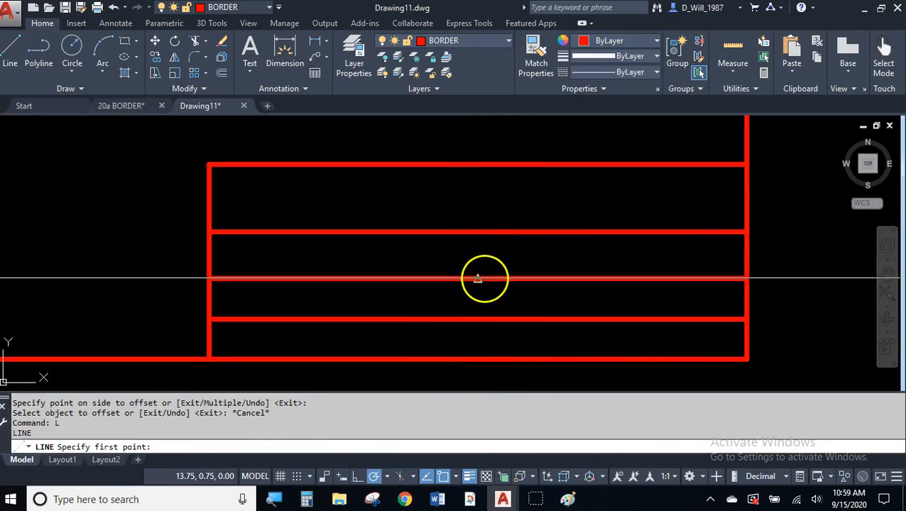
{"action": "left_click", "coordinate": [478, 278]}
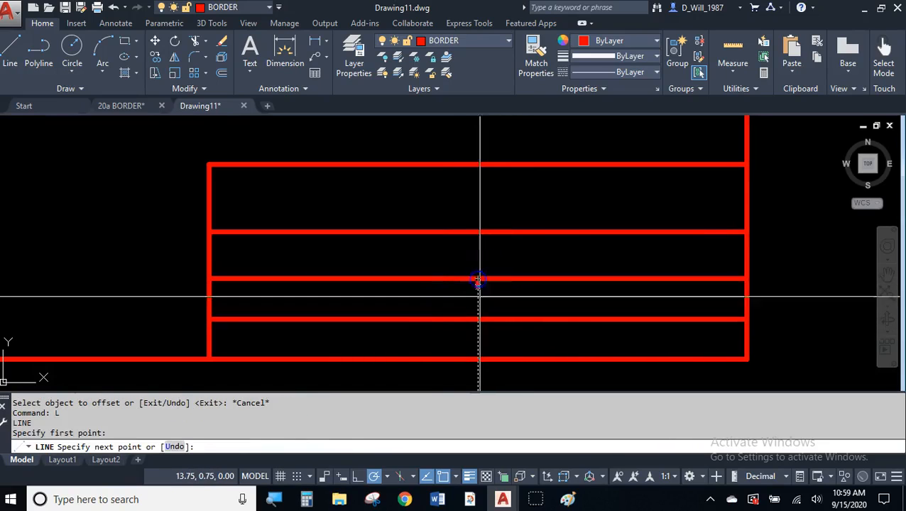
- Run the vertical divider down to the bottom border line, splitting the bottom two rows
{"action": "left_click", "coordinate": [478, 360]}
{"action": "key", "text": "Escape"}
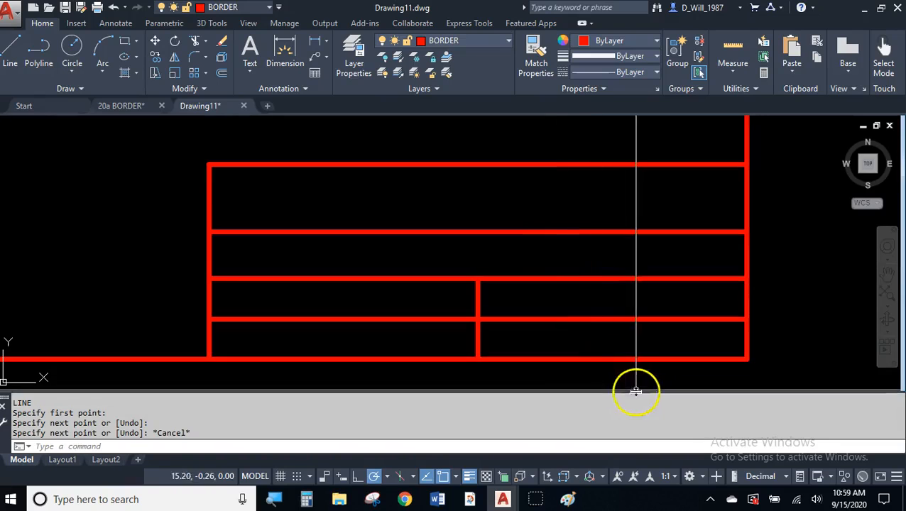
{"action": "scroll", "coordinate": [617, 326], "scroll_direction": "down", "scroll_amount": 5}
{"action": "middle_click_drag", "start_coordinate": [587, 279], "coordinate": [566, 324]}
{"action": "scroll", "coordinate": [570, 305], "scroll_direction": "up", "scroll_amount": 2}
{"action": "scroll", "coordinate": [574, 287], "scroll_direction": "down", "scroll_amount": 2}
{"action": "scroll", "coordinate": [582, 364], "scroll_direction": "up", "scroll_amount": 3}
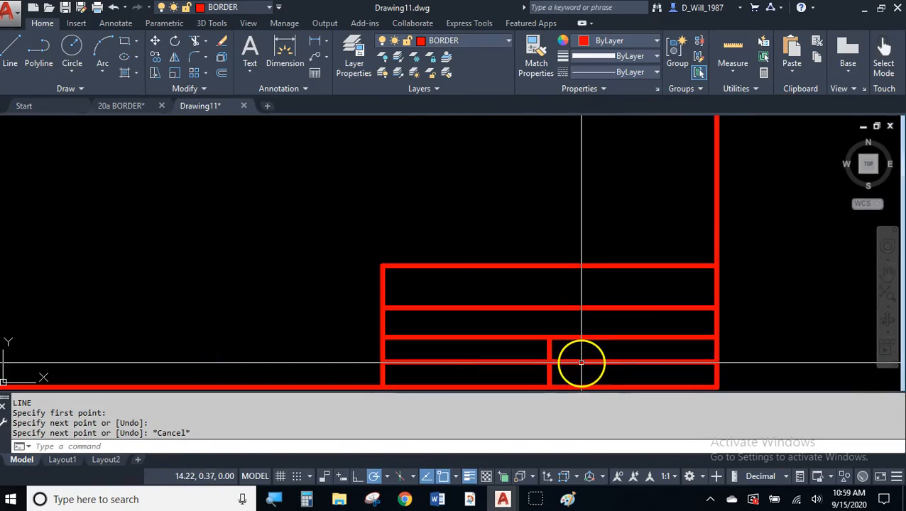
{"action": "left_click", "coordinate": [578, 373]}
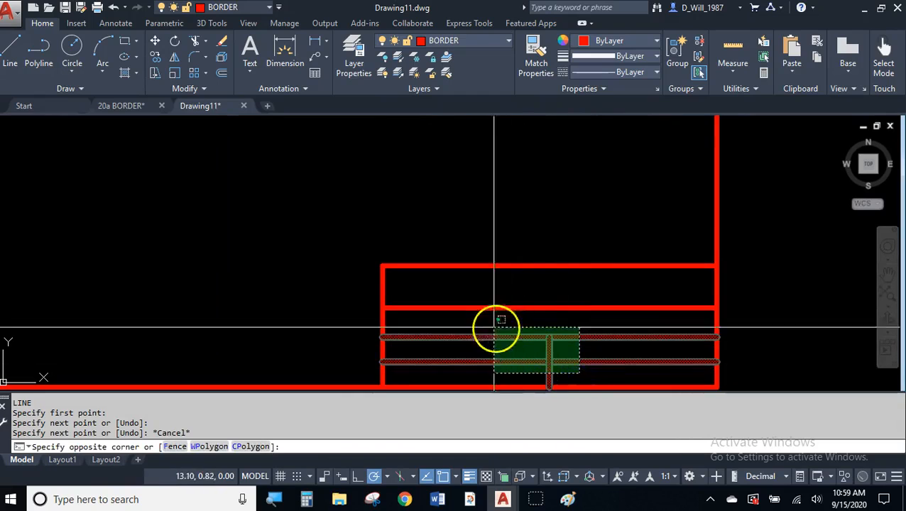
- Set the selected title block lines to Default lineweight, then zoom out to show the whole border
{"action": "left_click", "coordinate": [378, 263]}
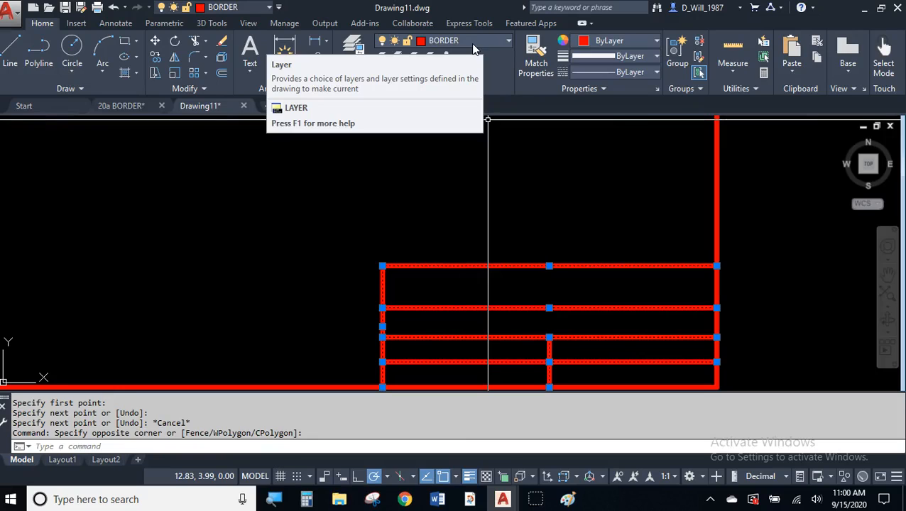
{"action": "left_click", "coordinate": [628, 57]}
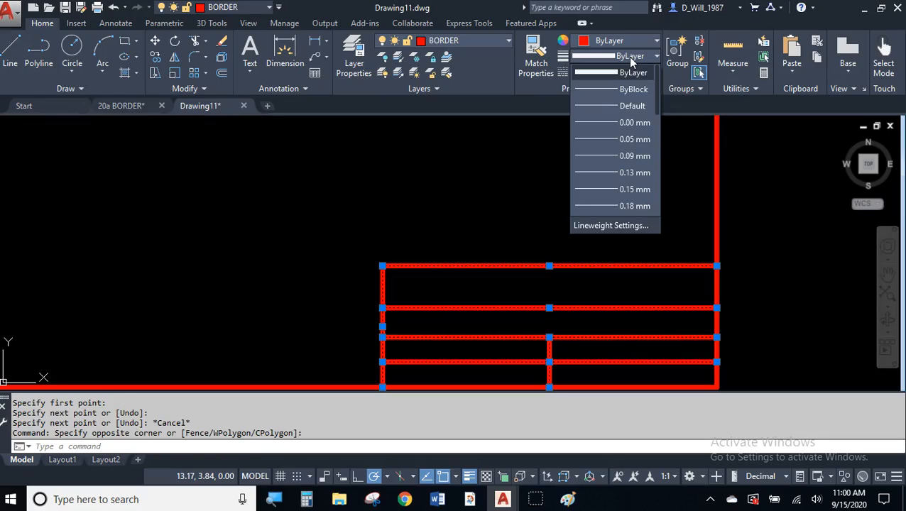
{"action": "left_click", "coordinate": [623, 106]}
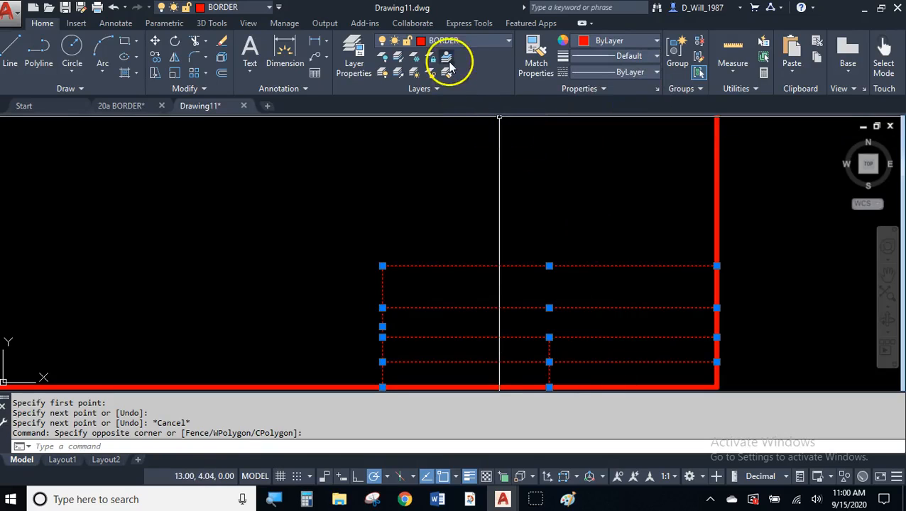
{"action": "key", "text": "Escape"}
{"action": "key", "text": "Escape"}
{"action": "scroll", "coordinate": [554, 138], "scroll_direction": "down", "scroll_amount": 2}
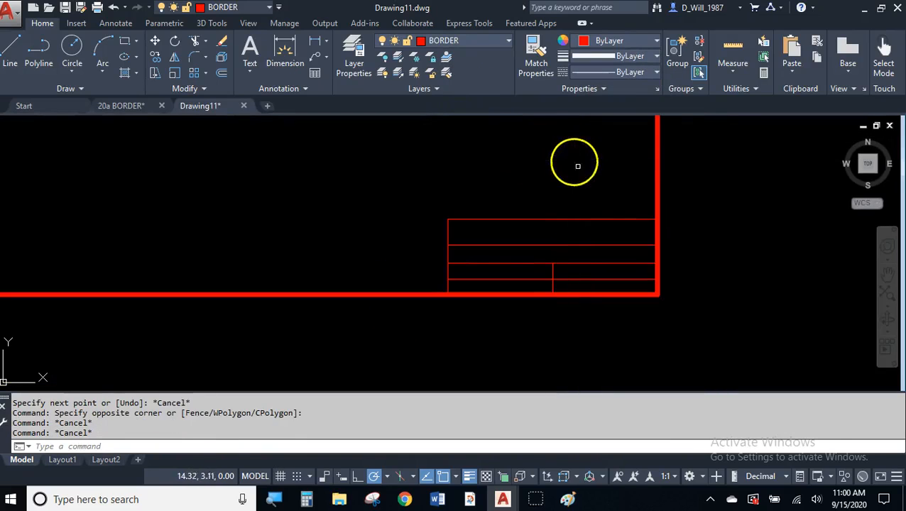
{"action": "middle_click_drag", "start_coordinate": [577, 164], "coordinate": [639, 188]}
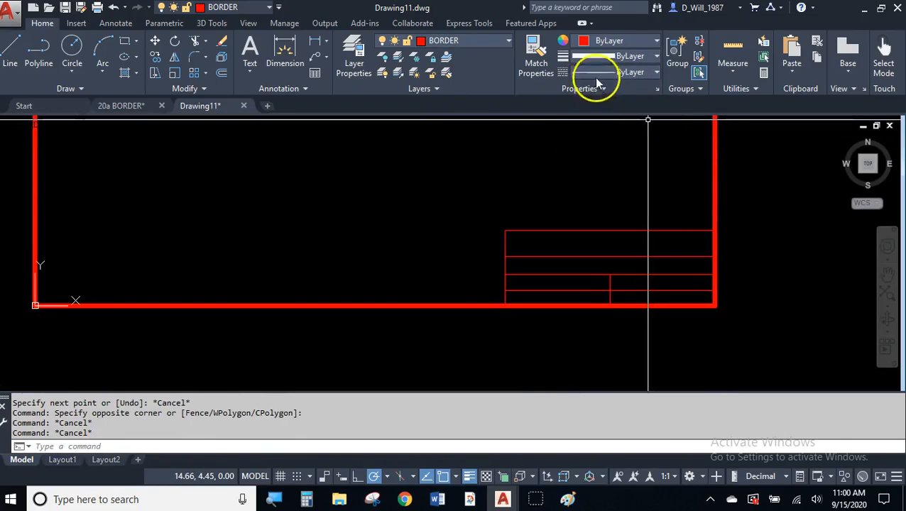
{"action": "middle_click_drag", "start_coordinate": [612, 189], "coordinate": [616, 229]}
{"action": "scroll", "coordinate": [615, 217], "scroll_direction": "down", "scroll_amount": 2}
{"action": "middle_click_drag", "start_coordinate": [591, 186], "coordinate": [596, 273]}
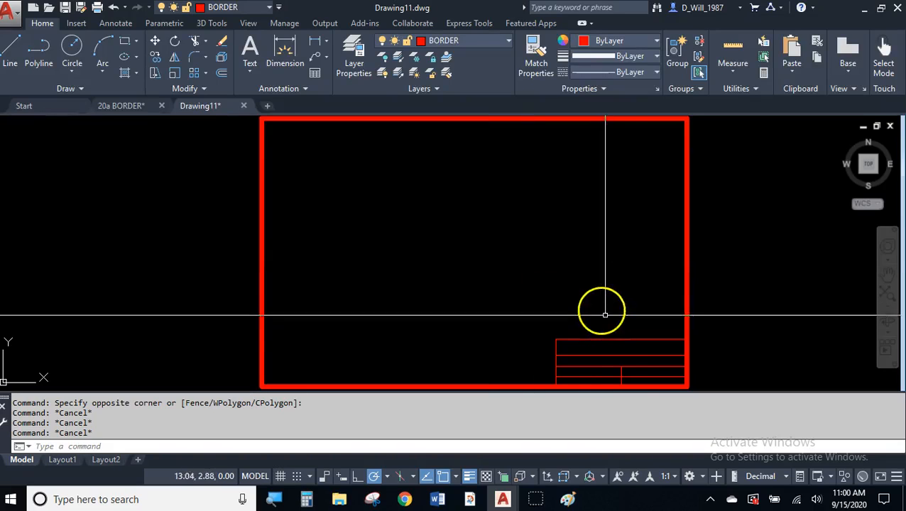
- Reselect the title block lines to check their lineweight, then zoom in on the title block
{"action": "left_click", "coordinate": [645, 381]}
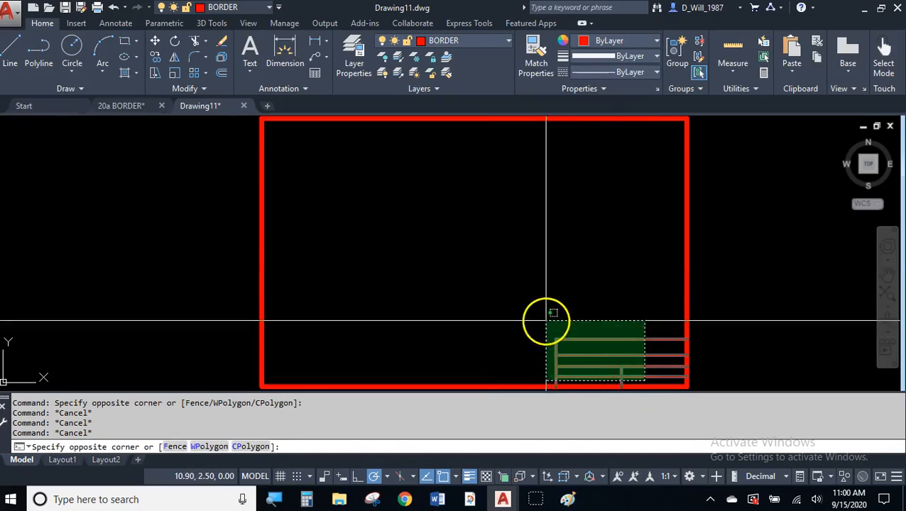
{"action": "left_click", "coordinate": [542, 317]}
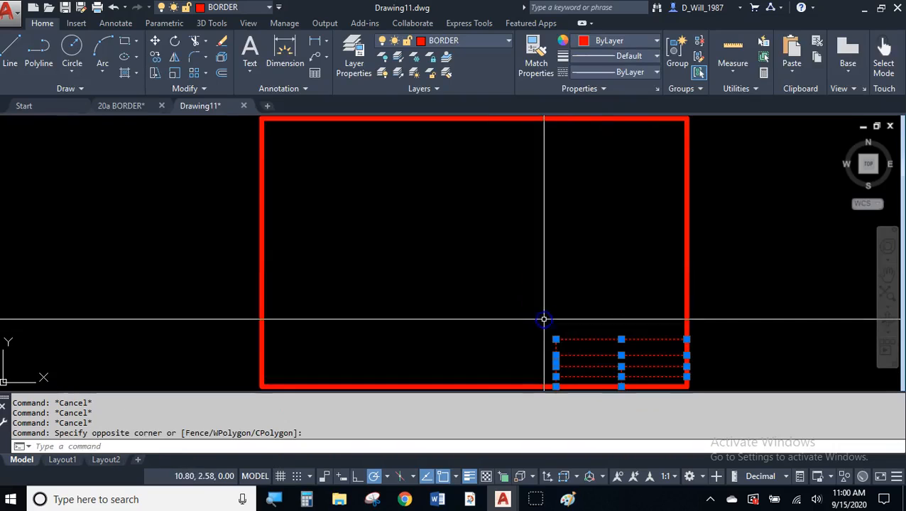
{"action": "left_click", "coordinate": [624, 56]}
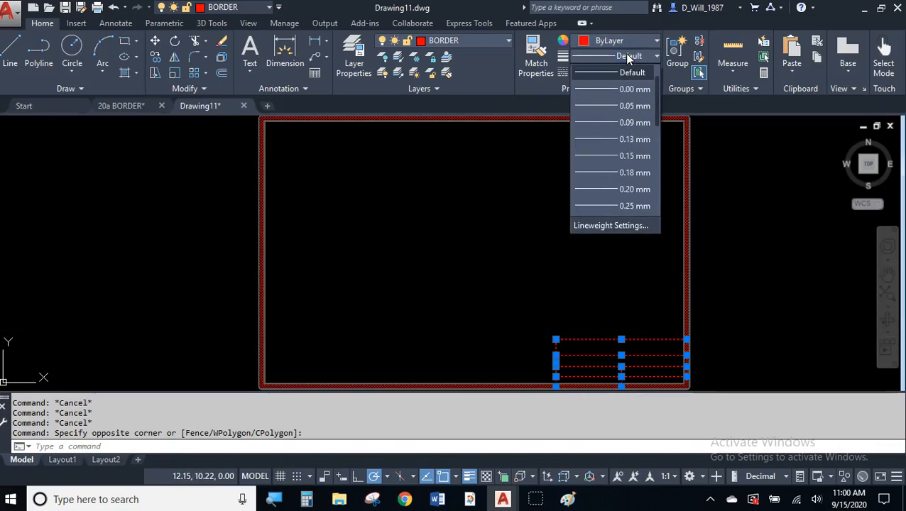
{"action": "left_click", "coordinate": [626, 57]}
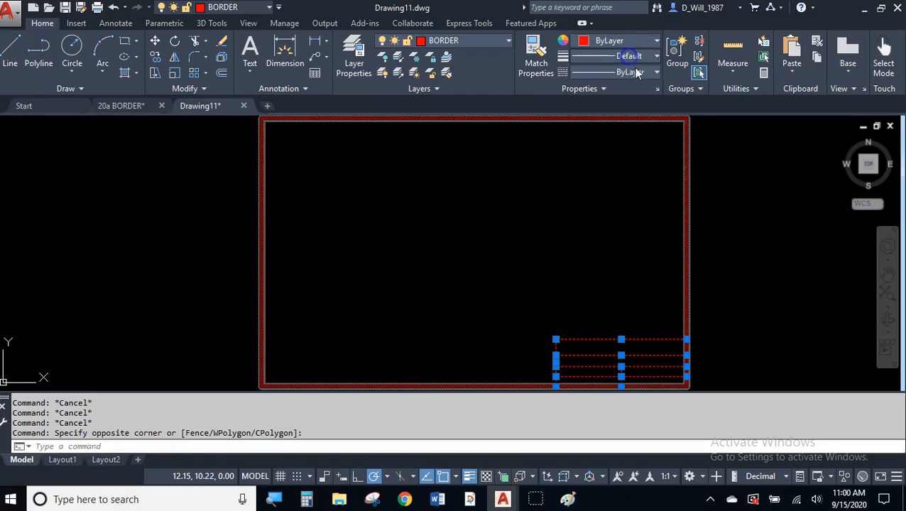
{"action": "key", "text": "Escape"}
{"action": "key", "text": "Escape"}
{"action": "mouse_move", "coordinate": [657, 283]}
{"action": "middle_mouse_down"}
{"action": "mouse_move", "coordinate": [566, 202]}
{"action": "mouse_move", "coordinate": [530, 192]}
{"action": "middle_mouse_up"}
{"action": "scroll", "coordinate": [536, 224], "scroll_direction": "up", "scroll_amount": 2}
{"action": "scroll", "coordinate": [536, 224], "scroll_direction": "up", "scroll_amount": 3}
{"action": "scroll", "coordinate": [530, 212], "scroll_direction": "down", "scroll_amount": 2}
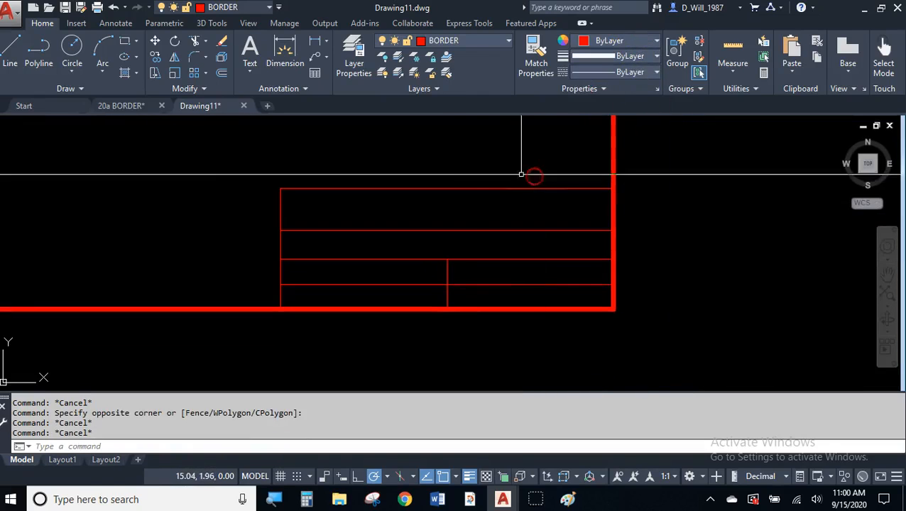
- Switch the current BORDER layer off and back on, then re-centre the title block
{"action": "left_click", "coordinate": [459, 37]}
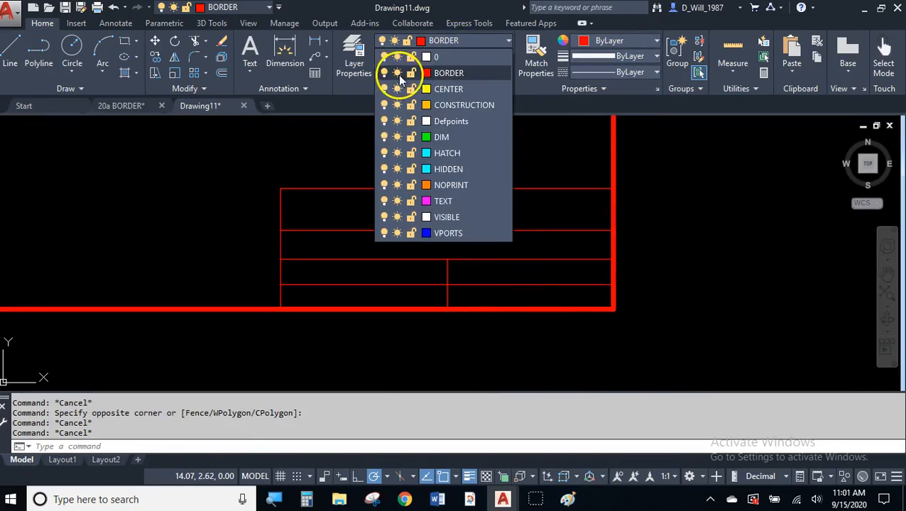
{"action": "left_click", "coordinate": [384, 74]}
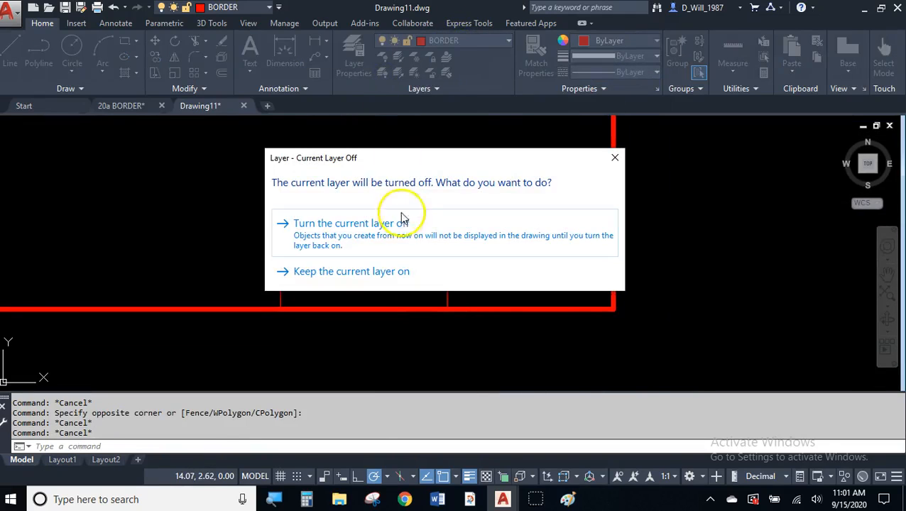
{"action": "left_click", "coordinate": [401, 224]}
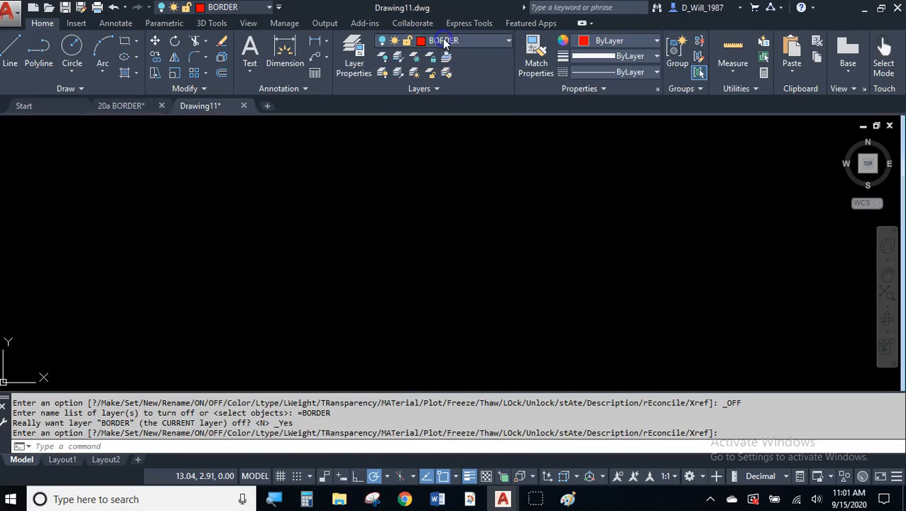
{"action": "left_click", "coordinate": [417, 39]}
{"action": "left_click", "coordinate": [383, 72]}
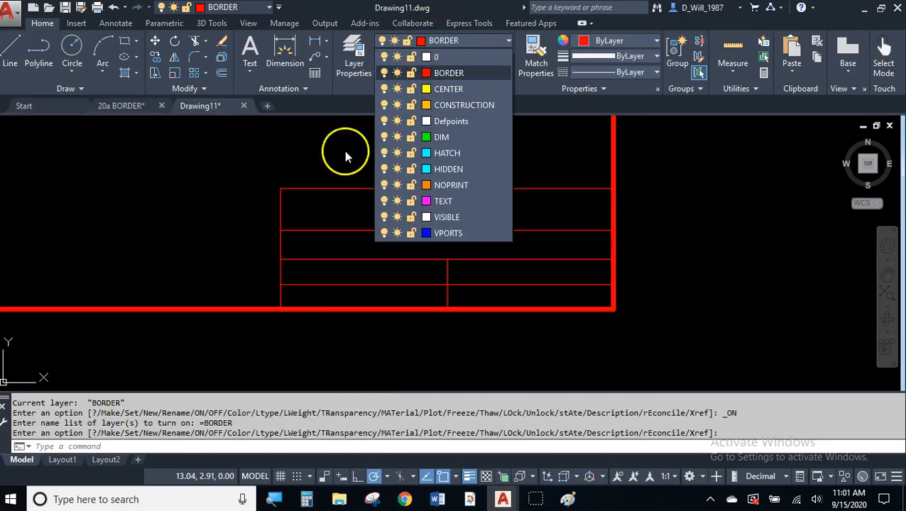
{"action": "left_click", "coordinate": [298, 160]}
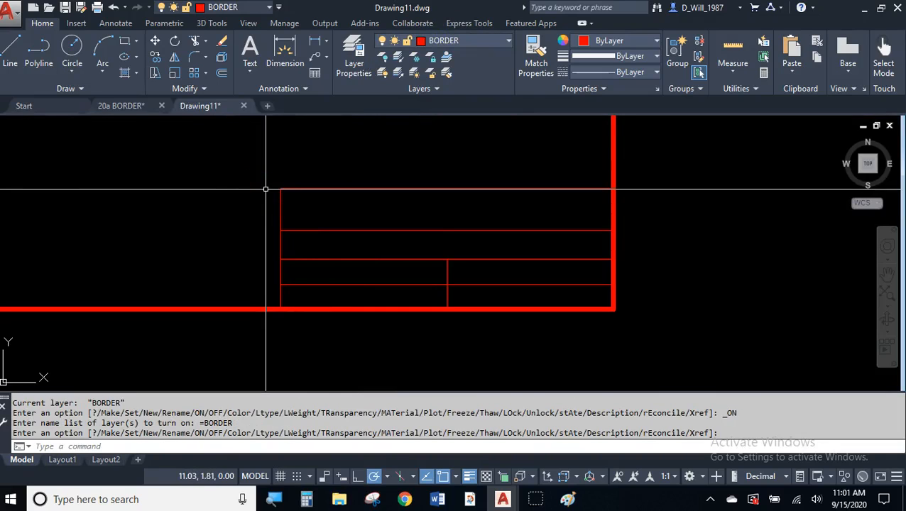
{"action": "scroll", "coordinate": [318, 143], "scroll_direction": "up", "scroll_amount": 2}
{"action": "middle_click_drag", "start_coordinate": [410, 179], "coordinate": [411, 164]}
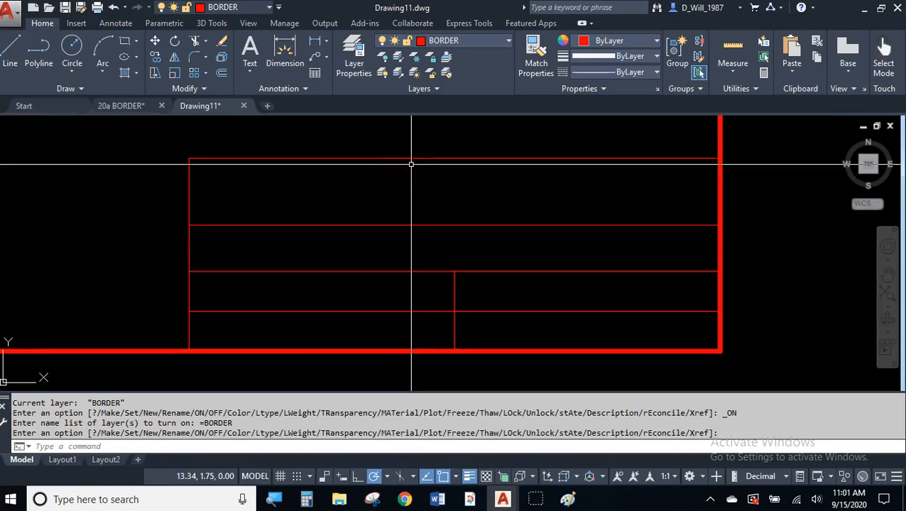
{"action": "left_click", "coordinate": [458, 41]}
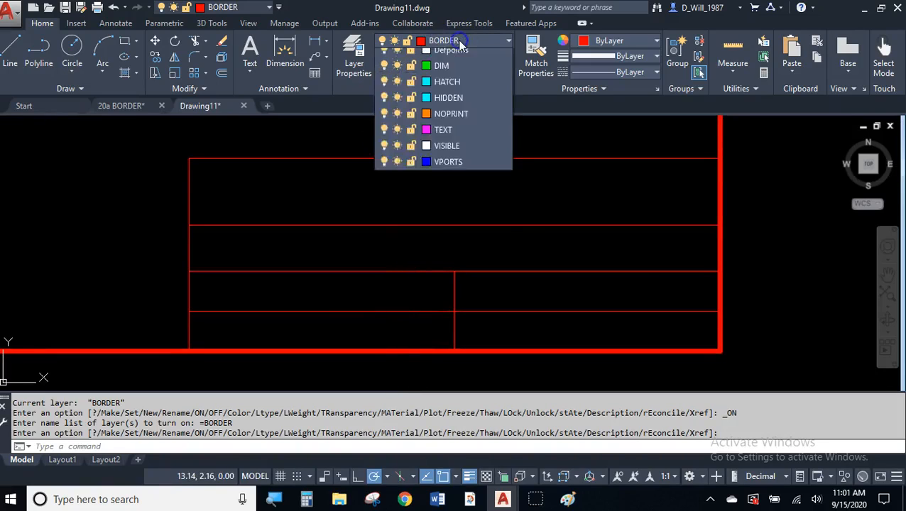
- With CONSTRUCTION current, offset the title block's top line 0.125 down and put it on CONSTRUCTION
{"action": "left_click", "coordinate": [455, 105]}
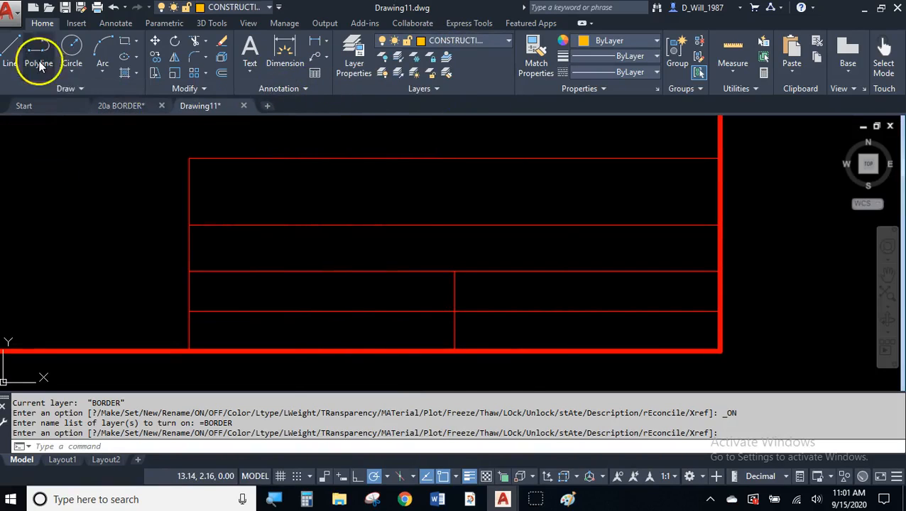
{"action": "left_click", "coordinate": [223, 72]}
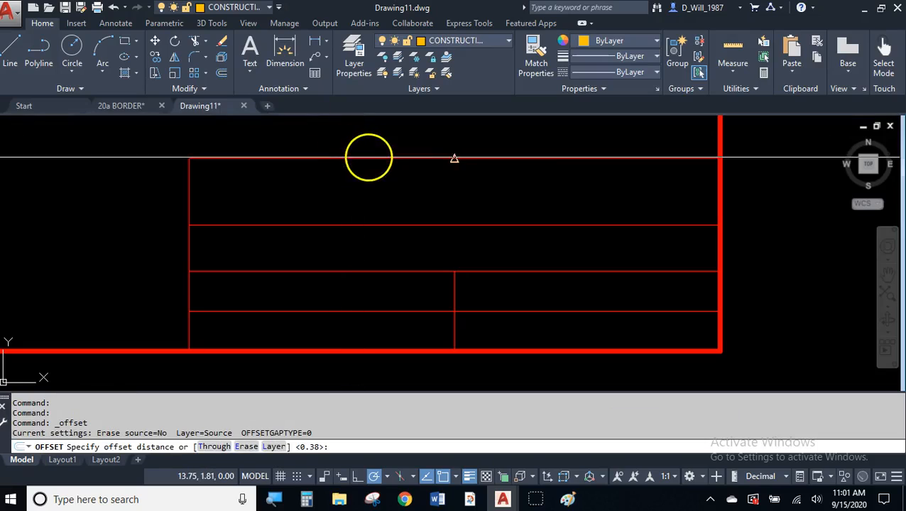
{"action": "type", "text": ".12"}
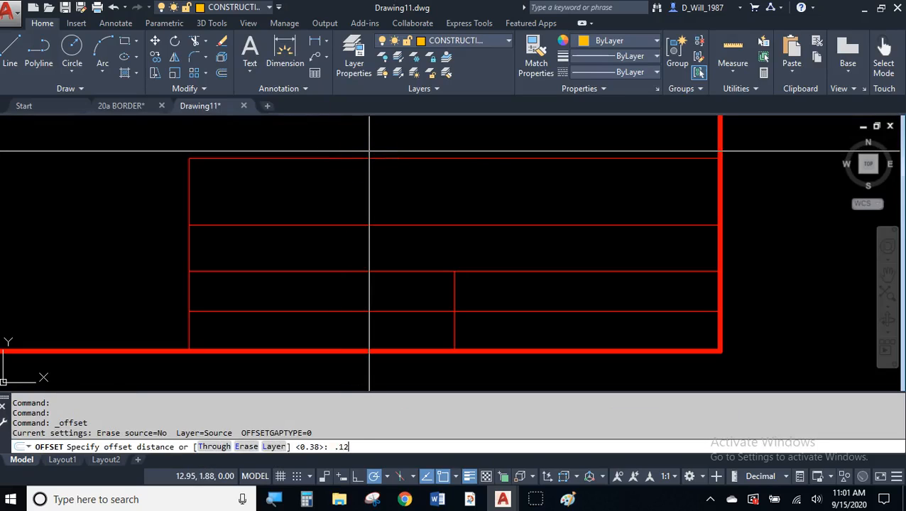
{"action": "type", "text": "5"}
{"action": "key", "text": "Return"}
{"action": "left_click", "coordinate": [378, 158]}
{"action": "left_click", "coordinate": [383, 184]}
{"action": "key", "text": "Return"}
{"action": "left_click", "coordinate": [382, 171]}
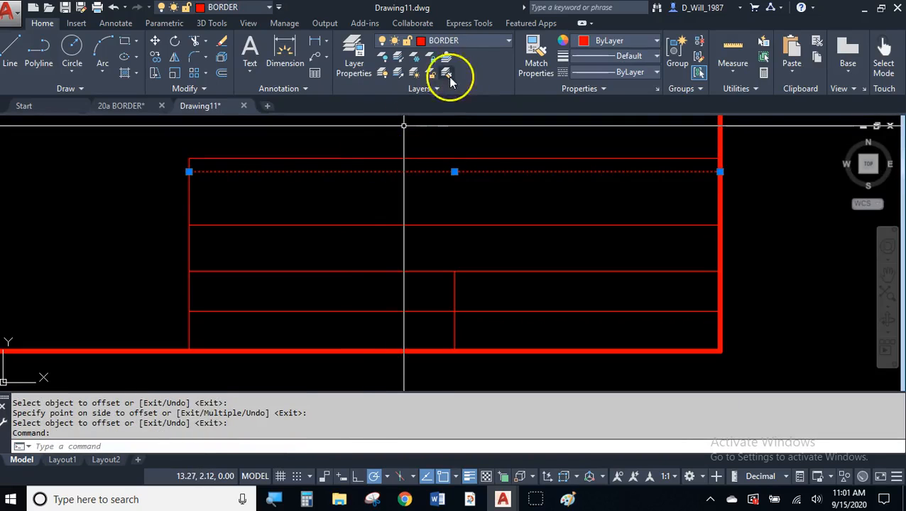
{"action": "left_click", "coordinate": [468, 41]}
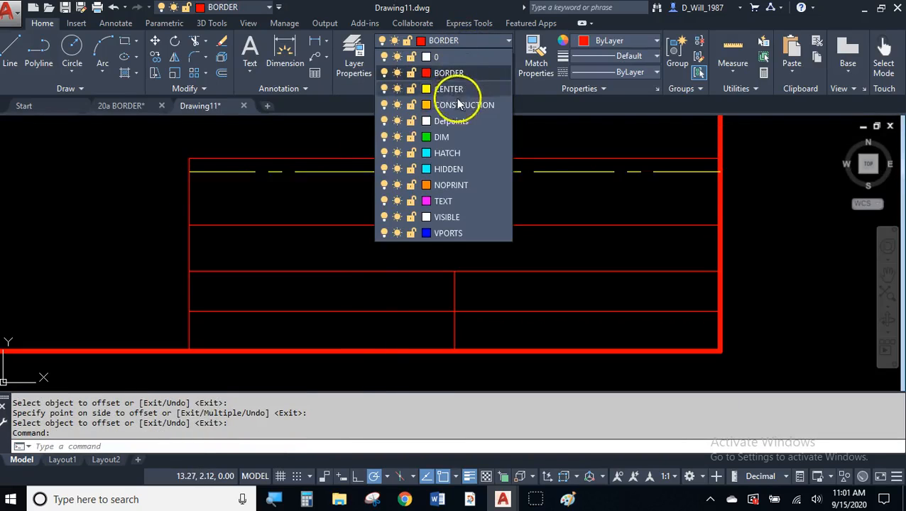
{"action": "left_click", "coordinate": [401, 89]}
{"action": "key", "text": "Escape"}
{"action": "key", "text": "Escape"}
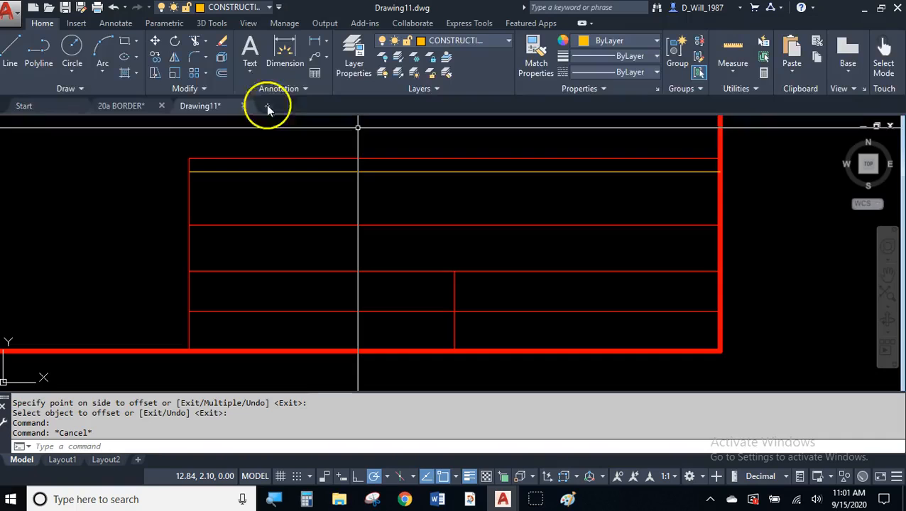
- Offset three more orange guide lines downward, each 0.125 below the previous
{"action": "left_click", "coordinate": [225, 74]}
{"action": "key", "text": "Return"}
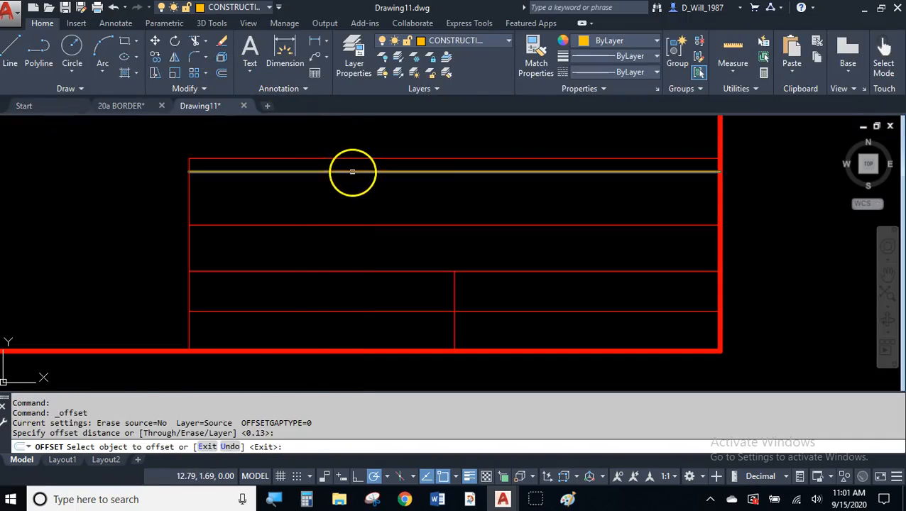
{"action": "left_click", "coordinate": [352, 171]}
{"action": "left_click", "coordinate": [356, 190]}
{"action": "left_click", "coordinate": [356, 185]}
{"action": "left_click", "coordinate": [356, 201]}
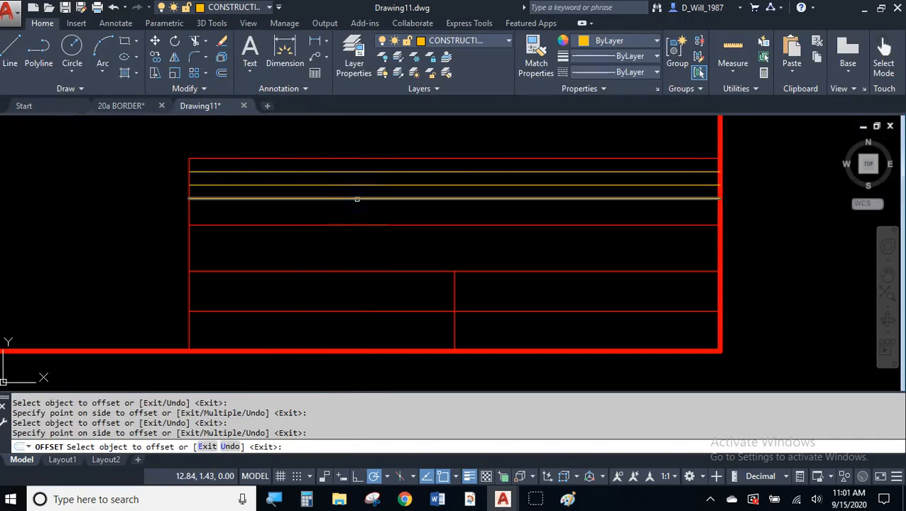
{"action": "left_click", "coordinate": [359, 199]}
{"action": "left_click", "coordinate": [376, 208]}
{"action": "key", "text": "Return"}
- Pan to the lower rows and select the title block's middle horizontal line
{"action": "mouse_move", "coordinate": [461, 229]}
{"action": "middle_mouse_down"}
{"action": "mouse_move", "coordinate": [470, 218]}
{"action": "mouse_move", "coordinate": [405, 196]}
{"action": "middle_mouse_up"}
{"action": "left_click", "coordinate": [273, 213]}
{"action": "left_click", "coordinate": [272, 206]}
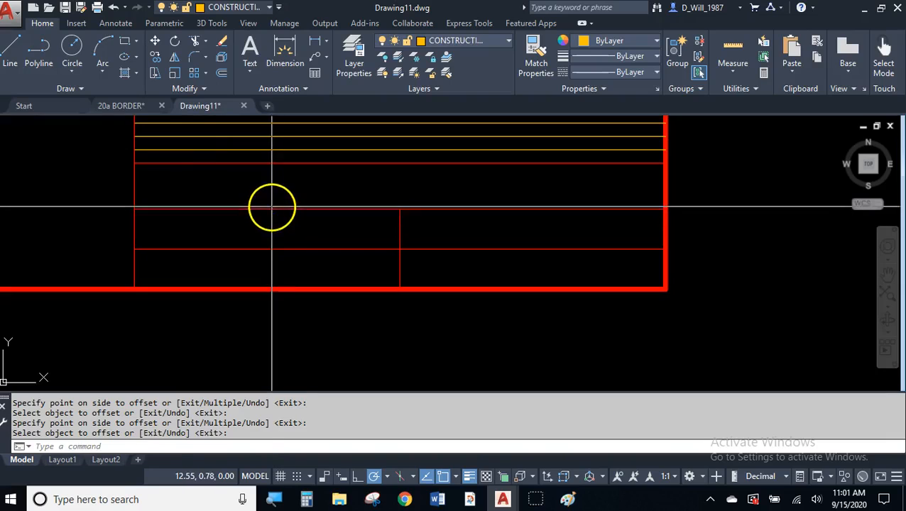
{"action": "left_click", "coordinate": [172, 134]}
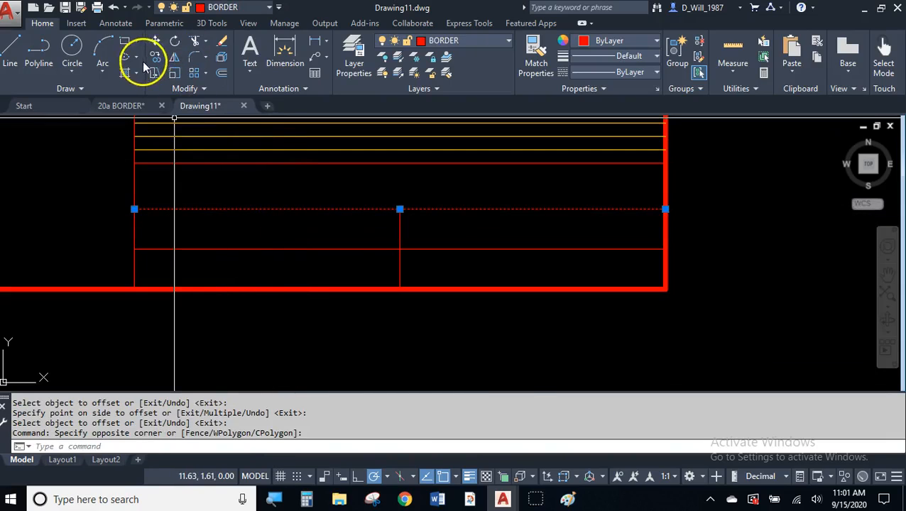
- Copy the middle line and the next red line each 0.125 lower
{"action": "left_click", "coordinate": [155, 57]}
{"action": "left_click", "coordinate": [105, 184]}
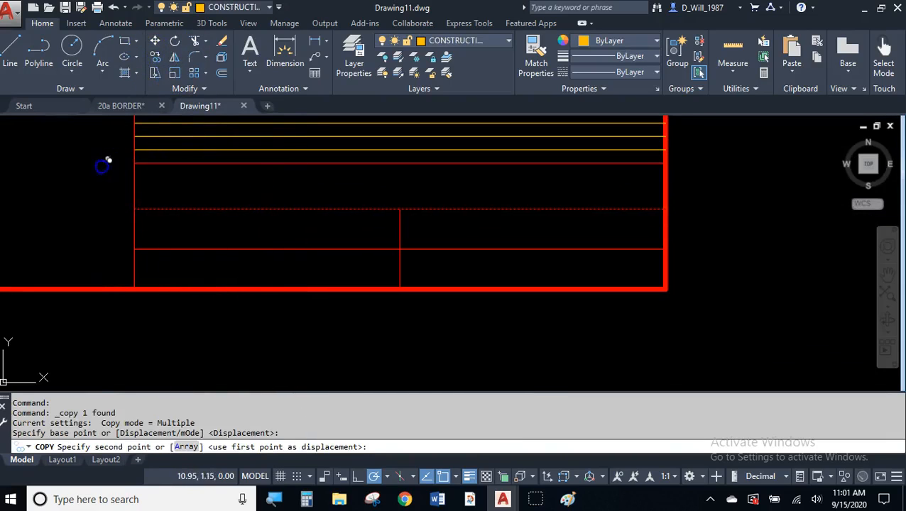
{"action": "type", "text": ".125"}
{"action": "key", "text": "Return"}
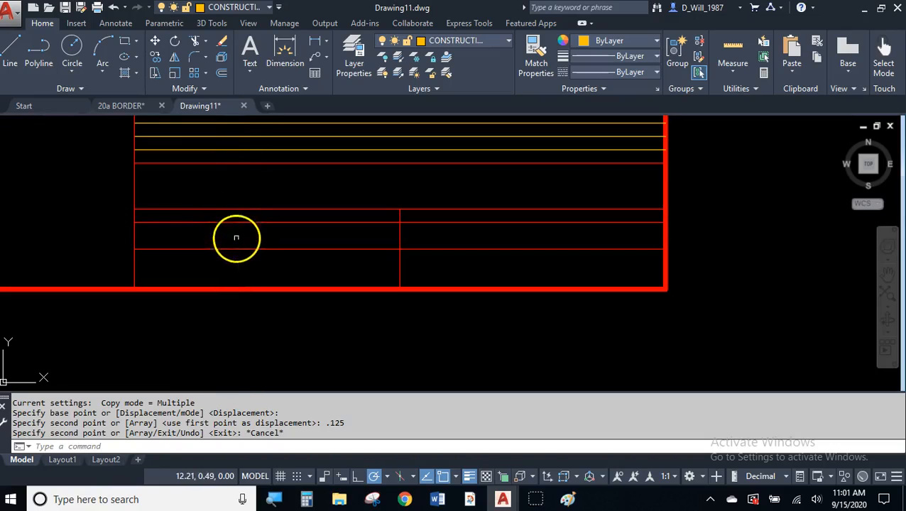
{"action": "key", "text": "Return"}
{"action": "left_click", "coordinate": [238, 248]}
{"action": "key", "text": "Return"}
{"action": "left_click", "coordinate": [135, 223]}
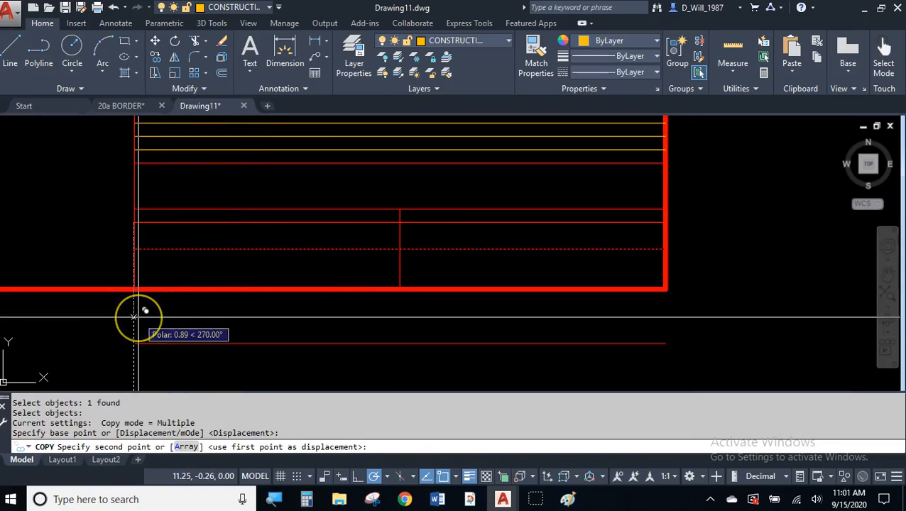
{"action": "type", "text": ".125"}
{"action": "key", "text": "Return"}
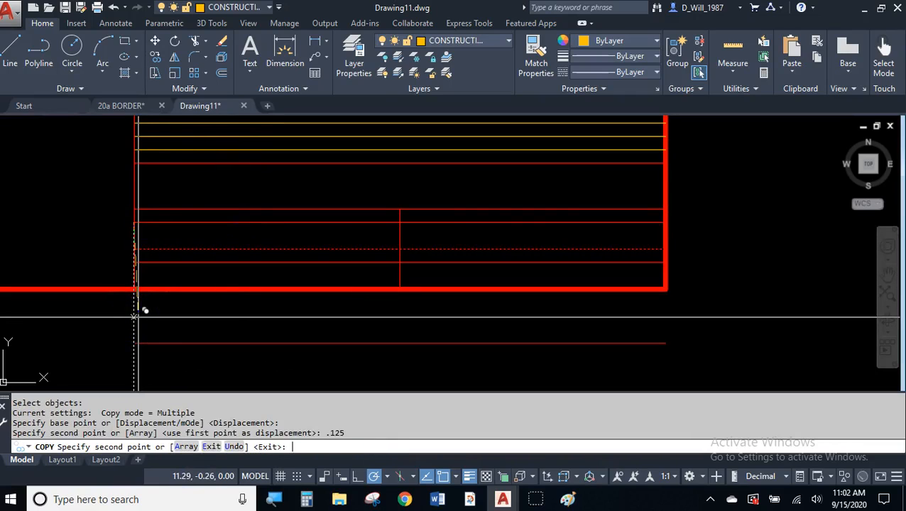
{"action": "key", "text": "Escape"}
- Move both copied lines onto the CONSTRUCTION layer
{"action": "left_click", "coordinate": [194, 223]}
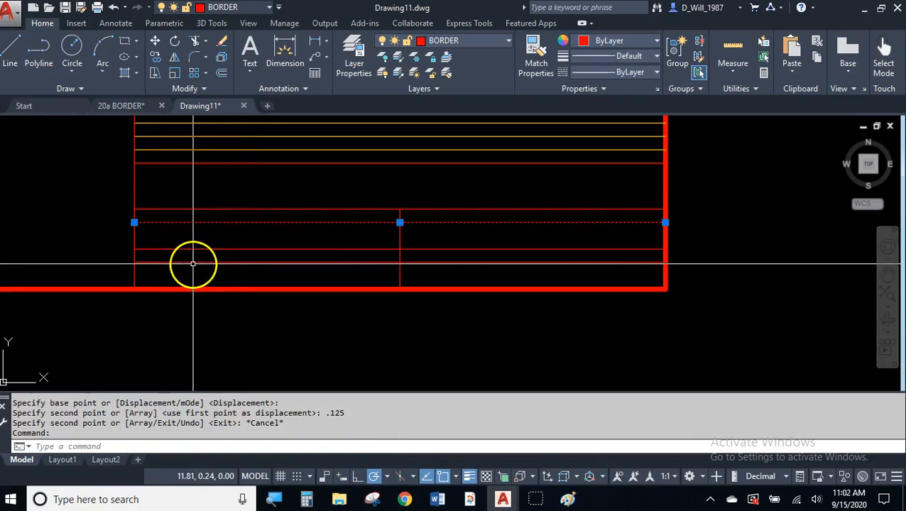
{"action": "left_click", "coordinate": [192, 262]}
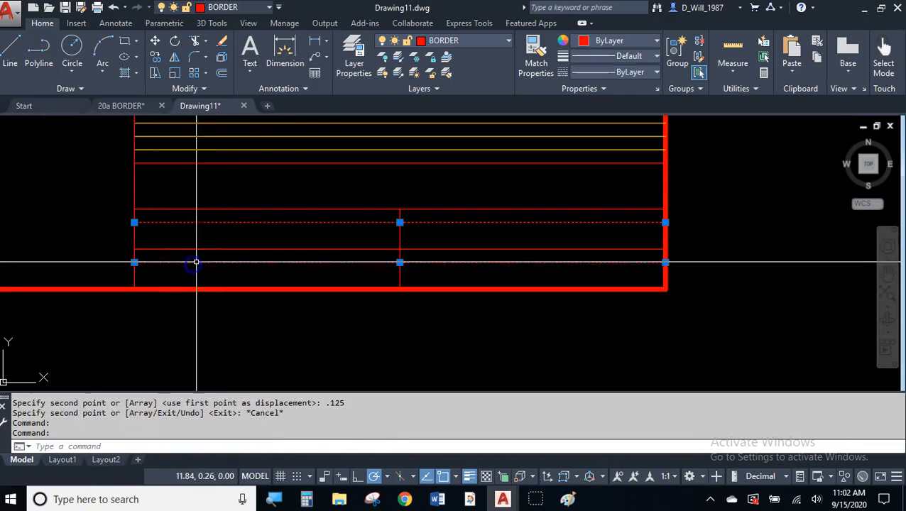
{"action": "left_click", "coordinate": [440, 43]}
{"action": "left_click", "coordinate": [455, 105]}
{"action": "key", "text": "Escape"}
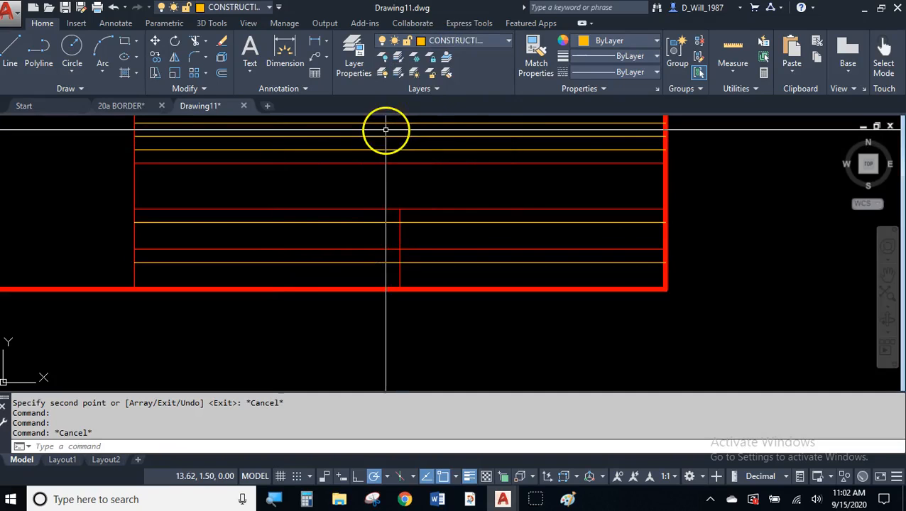
{"action": "scroll", "coordinate": [335, 205], "scroll_direction": "up", "scroll_amount": 3}
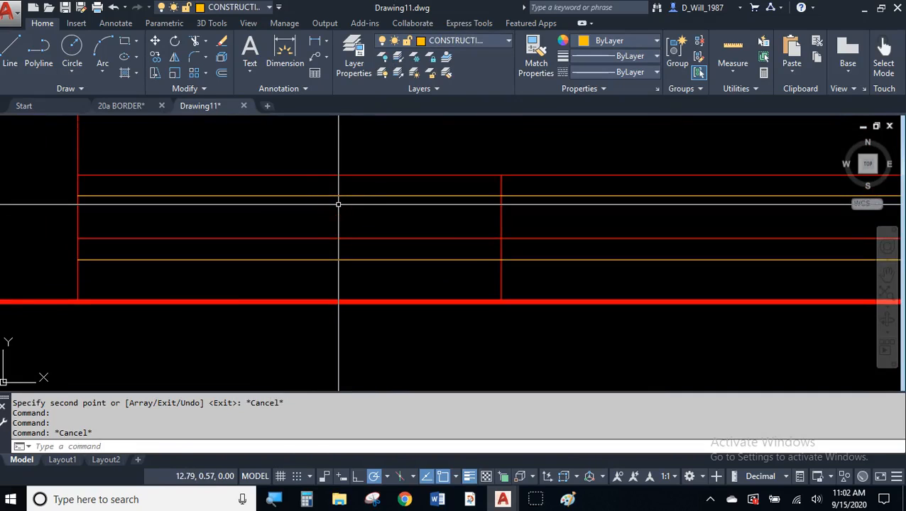
- Offset two more orange row lines 0.13 below the existing guide lines
{"action": "key", "text": "Return"}
{"action": "key", "text": "Return"}
{"action": "left_click", "coordinate": [338, 196]}
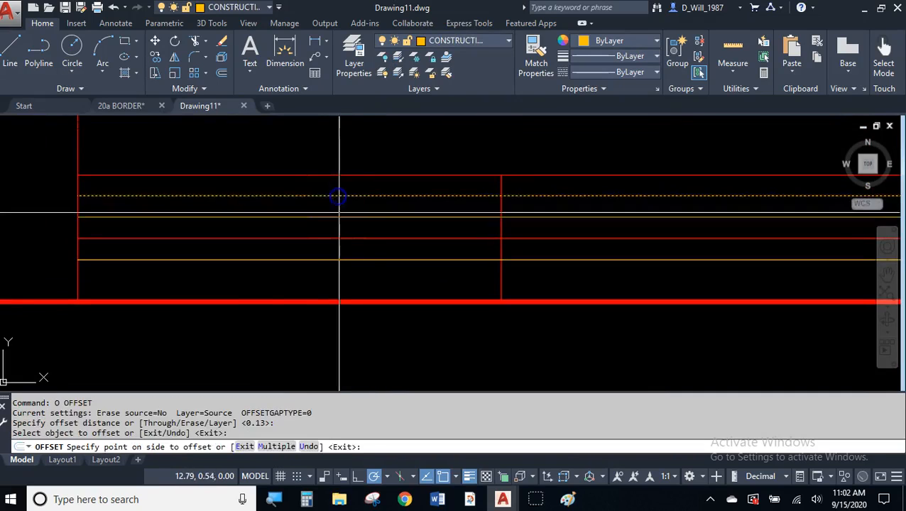
{"action": "left_click", "coordinate": [347, 248]}
{"action": "left_click", "coordinate": [350, 258]}
{"action": "left_click", "coordinate": [357, 256]}
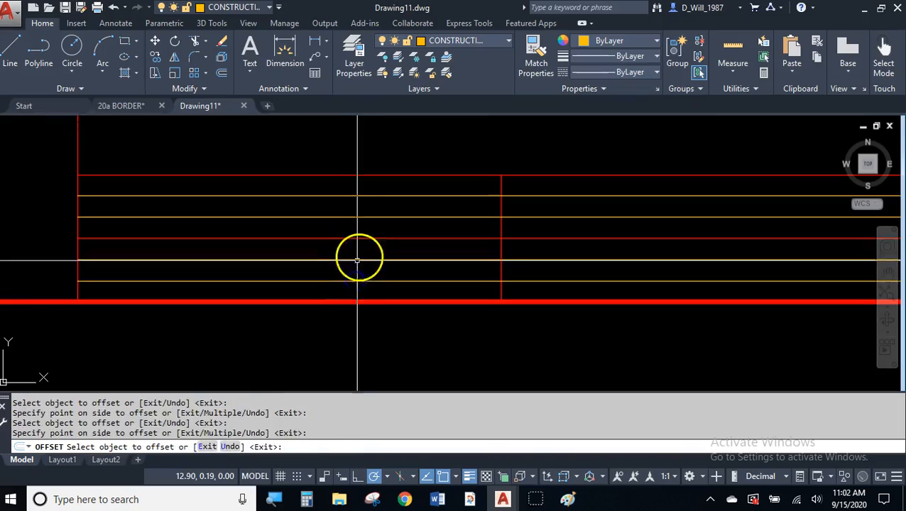
{"action": "key", "text": "Escape"}
{"action": "scroll", "coordinate": [388, 245], "scroll_direction": "down", "scroll_amount": 3}
{"action": "middle_click_drag", "start_coordinate": [388, 244], "coordinate": [344, 248]}
{"action": "scroll", "coordinate": [328, 247], "scroll_direction": "up", "scroll_amount": 3}
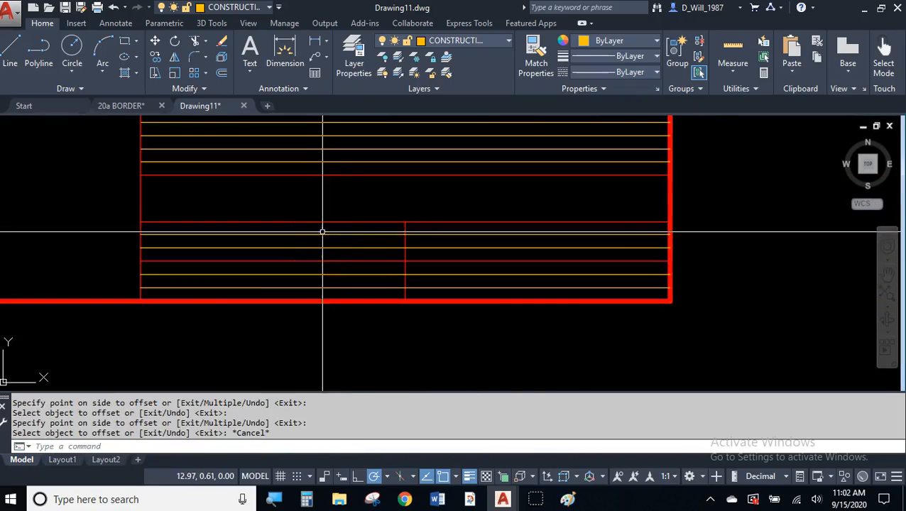
- Draw a sloping line from the middle band's left edge down to the right border
{"action": "left_click", "coordinate": [10, 47]}
{"action": "left_click", "coordinate": [107, 198]}
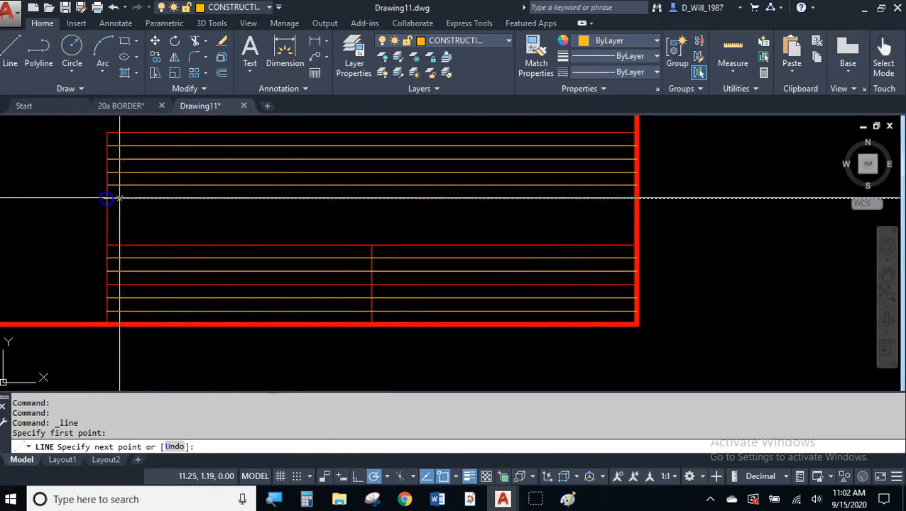
{"action": "left_click", "coordinate": [637, 246]}
{"action": "key", "text": "Escape"}
{"action": "left_click", "coordinate": [469, 229]}
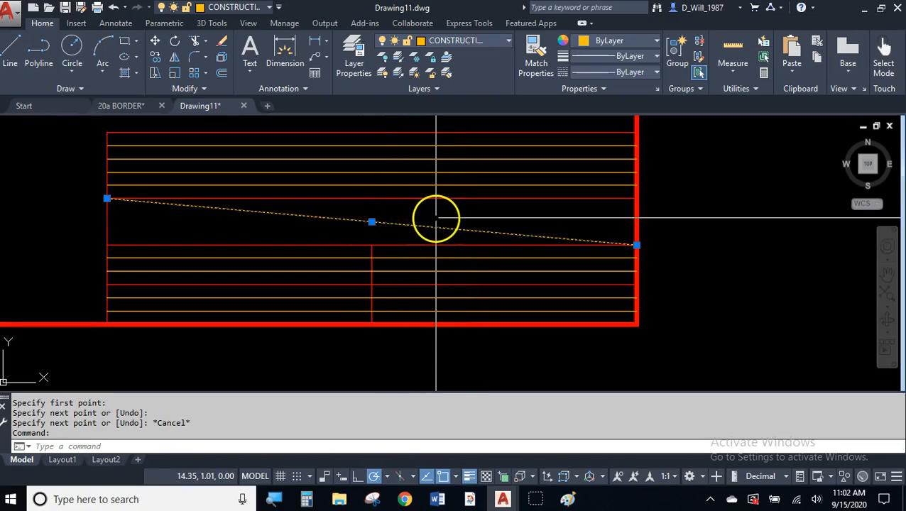
{"action": "key", "text": "Escape"}
{"action": "key", "text": "Escape"}
{"action": "mouse_move", "coordinate": [368, 218]}
{"action": "middle_mouse_down"}
{"action": "mouse_move", "coordinate": [432, 210]}
{"action": "mouse_move", "coordinate": [454, 232]}
{"action": "middle_mouse_up"}
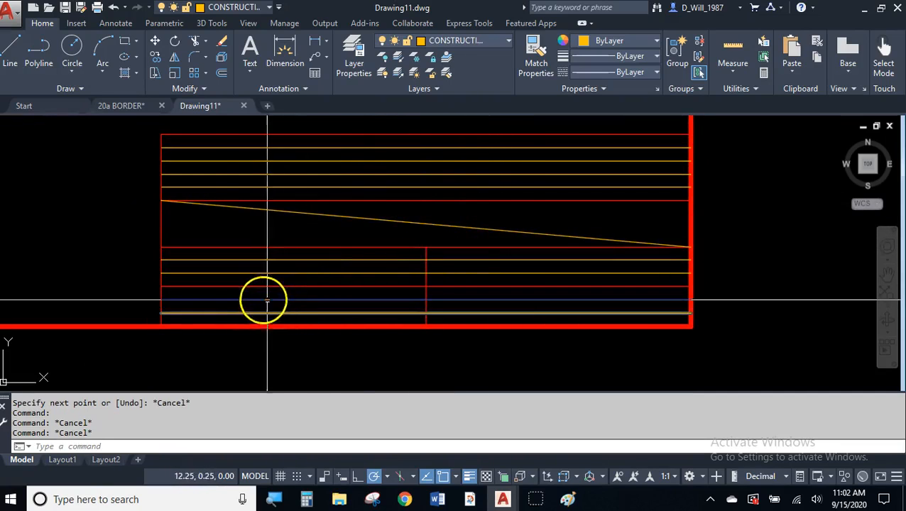
{"action": "scroll", "coordinate": [176, 247], "scroll_direction": "up", "scroll_amount": 2}
{"action": "middle_click_drag", "start_coordinate": [176, 247], "coordinate": [164, 218]}
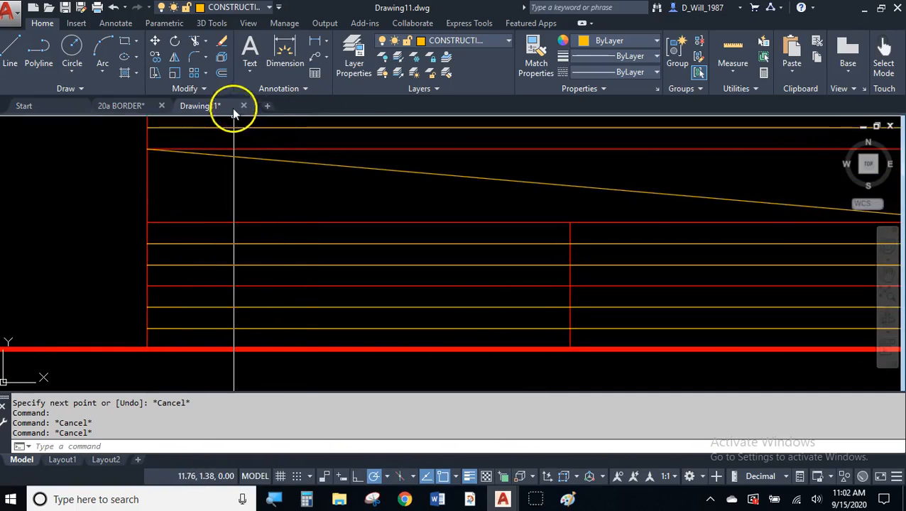
- Offset the title block's left edge and middle divider 0.13 to the right
{"action": "left_click", "coordinate": [221, 76]}
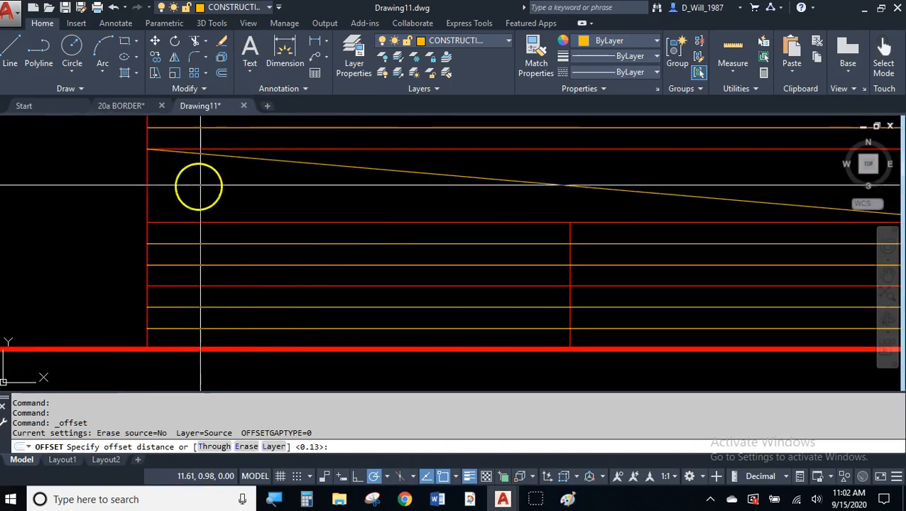
{"action": "key", "text": "Return"}
{"action": "left_click", "coordinate": [147, 196]}
{"action": "left_click", "coordinate": [213, 206]}
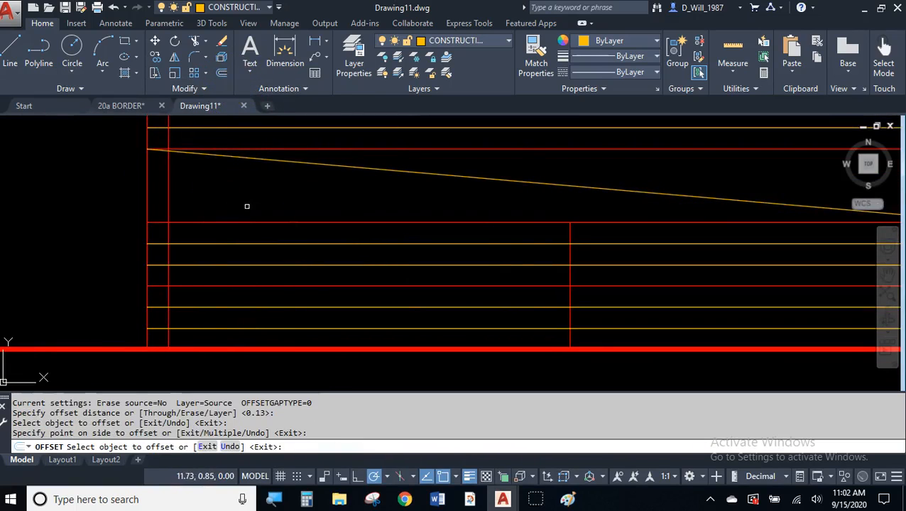
{"action": "left_click", "coordinate": [572, 253]}
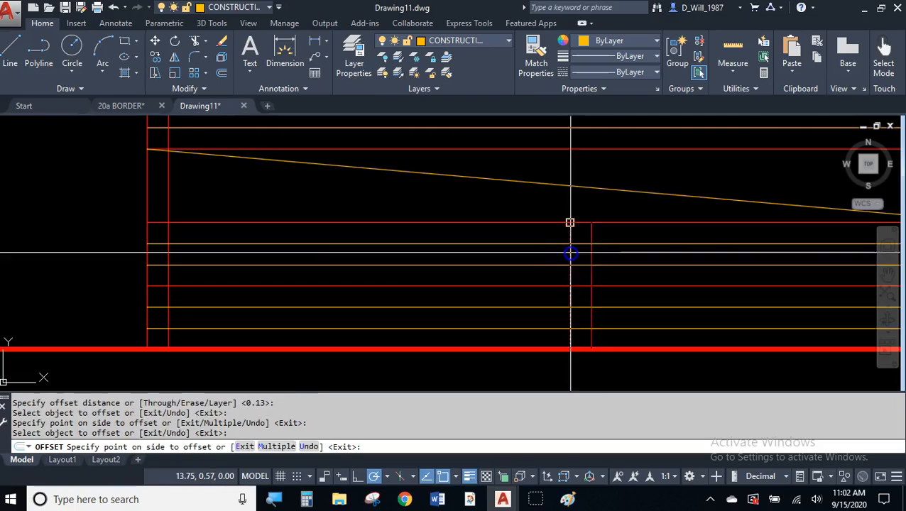
{"action": "left_click", "coordinate": [609, 256]}
{"action": "key", "text": "Return"}
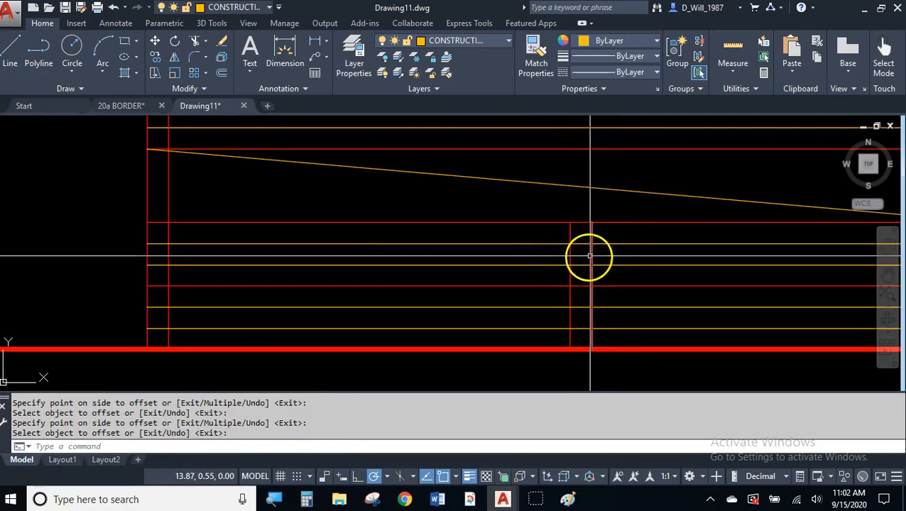
- Put both new vertical copies on the CONSTRUCTION layer
{"action": "left_click", "coordinate": [591, 256]}
{"action": "left_click", "coordinate": [466, 42]}
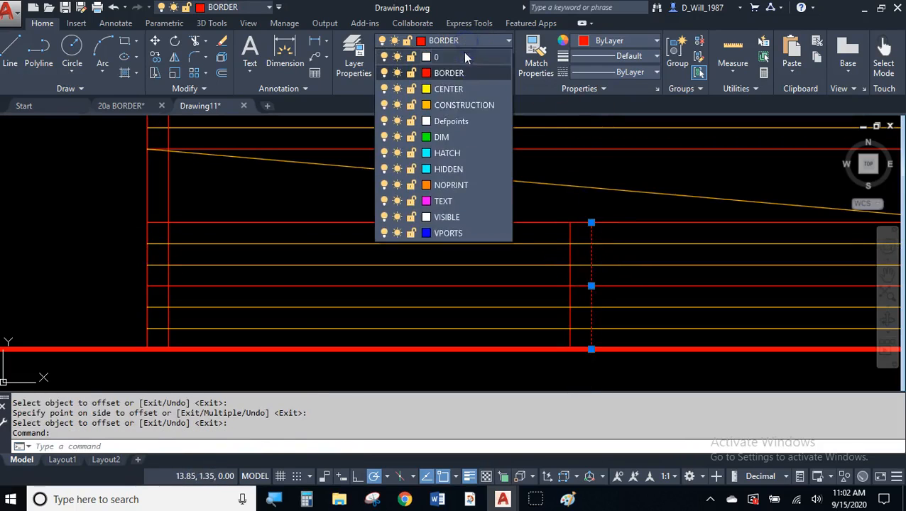
{"action": "left_click", "coordinate": [465, 110]}
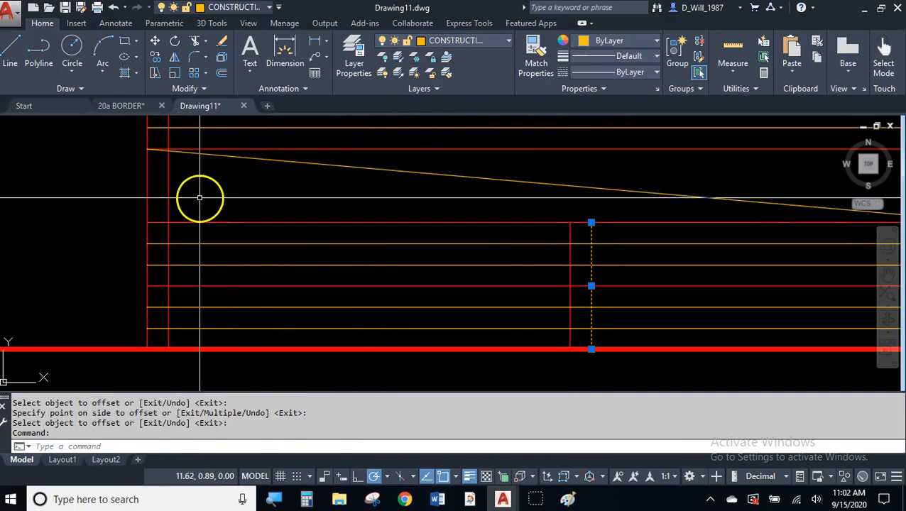
{"action": "left_click", "coordinate": [169, 196]}
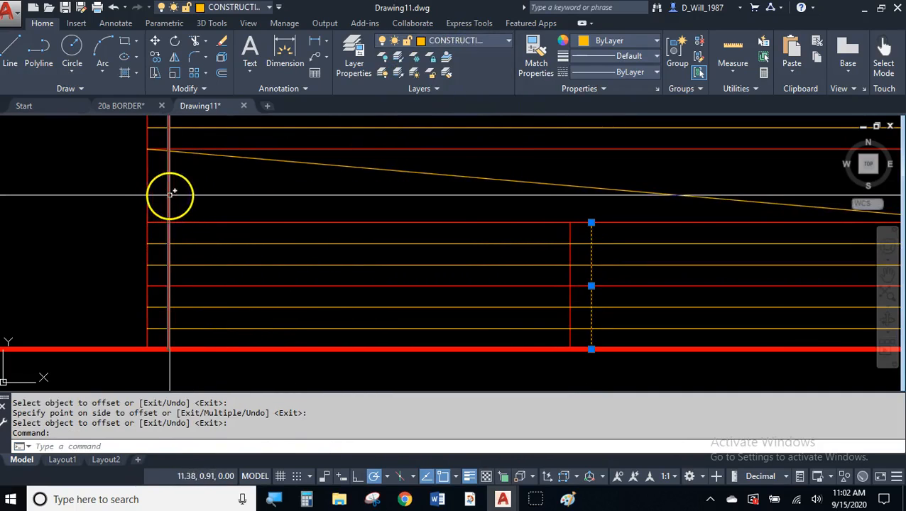
{"action": "left_click", "coordinate": [427, 43]}
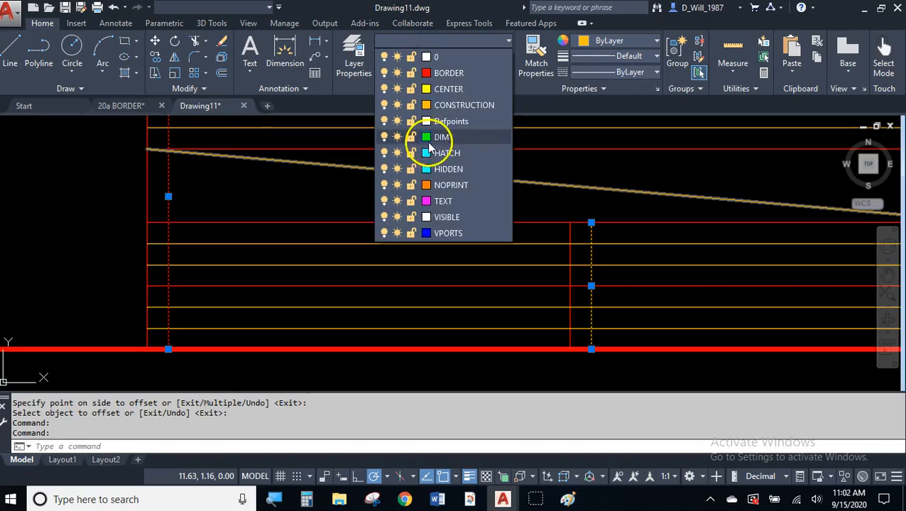
{"action": "left_click", "coordinate": [457, 108]}
{"action": "middle_click_drag", "start_coordinate": [270, 198], "coordinate": [248, 224]}
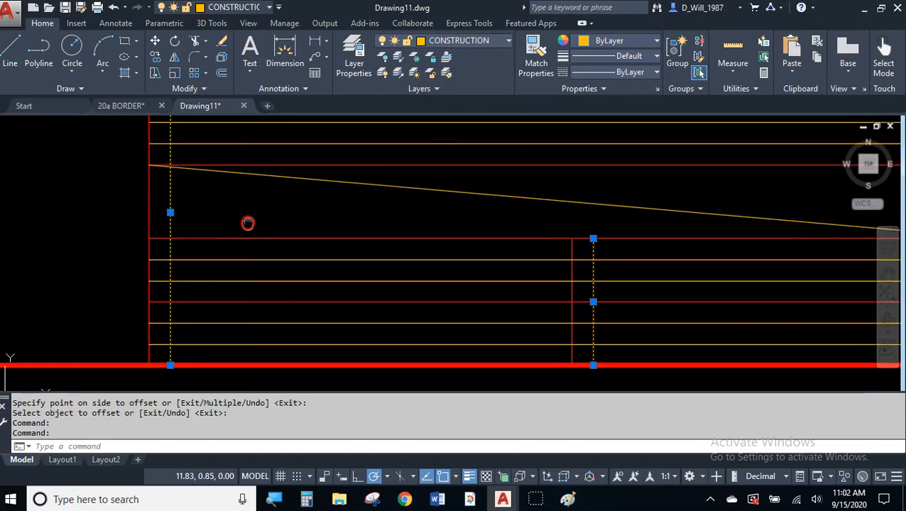
{"action": "key", "text": "Escape"}
- Abandon the TR trim and delete the left vertical guide's stray piece in the upper rows
{"action": "type", "text": "tr"}
{"action": "key", "text": "Return"}
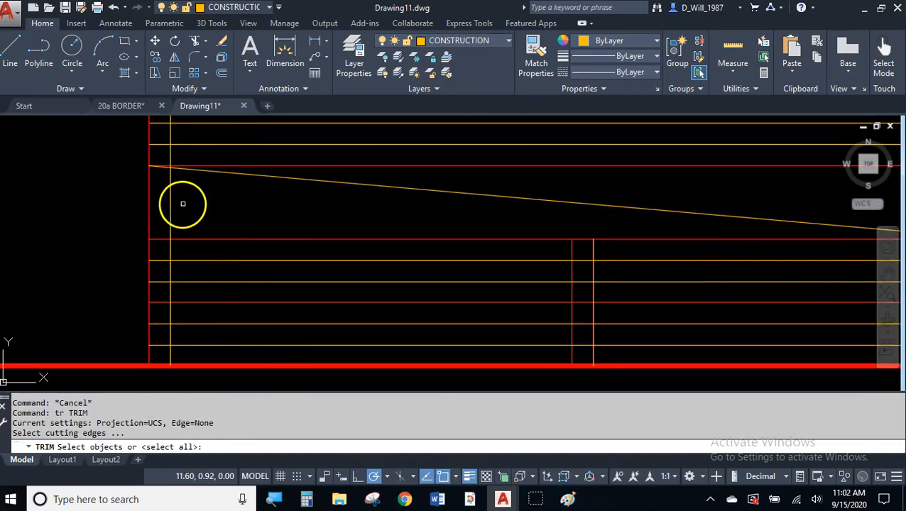
{"action": "key", "text": "Return"}
{"action": "left_click", "coordinate": [170, 214]}
{"action": "key", "text": "Escape"}
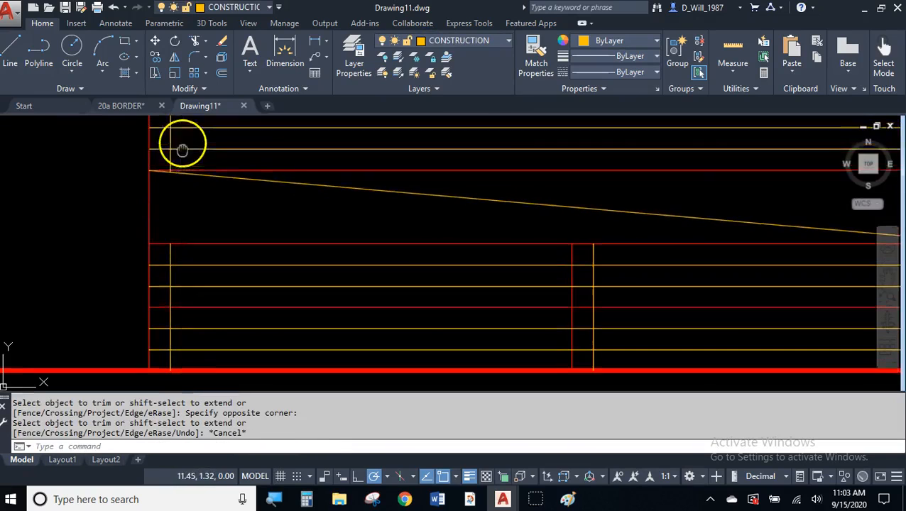
{"action": "middle_click_drag", "start_coordinate": [182, 146], "coordinate": [182, 194]}
{"action": "left_click", "coordinate": [171, 165]}
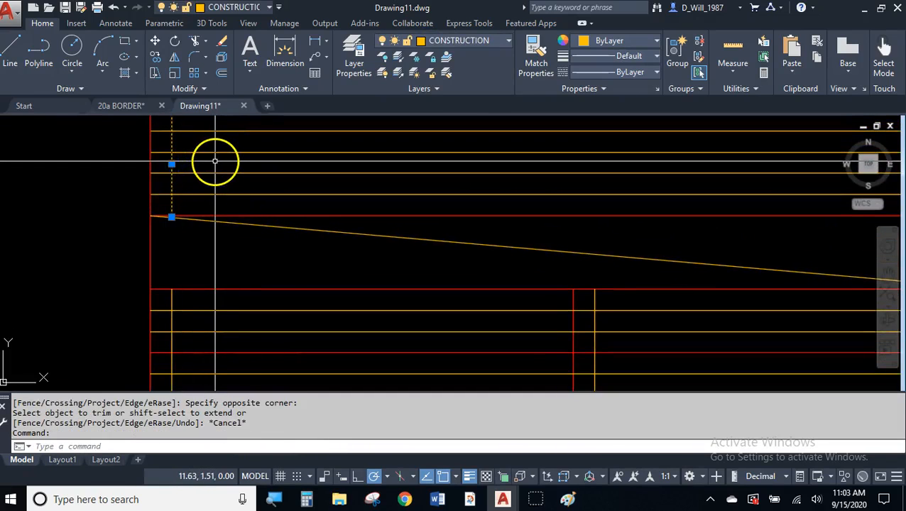
{"action": "key", "text": "Delete"}
{"action": "scroll", "coordinate": [220, 190], "scroll_direction": "down", "scroll_amount": 4}
{"action": "mouse_move", "coordinate": [309, 228]}
{"action": "middle_mouse_down"}
{"action": "mouse_move", "coordinate": [283, 222]}
{"action": "mouse_move", "coordinate": [308, 234]}
{"action": "middle_mouse_up"}
{"action": "scroll", "coordinate": [278, 206], "scroll_direction": "up", "scroll_amount": 2}
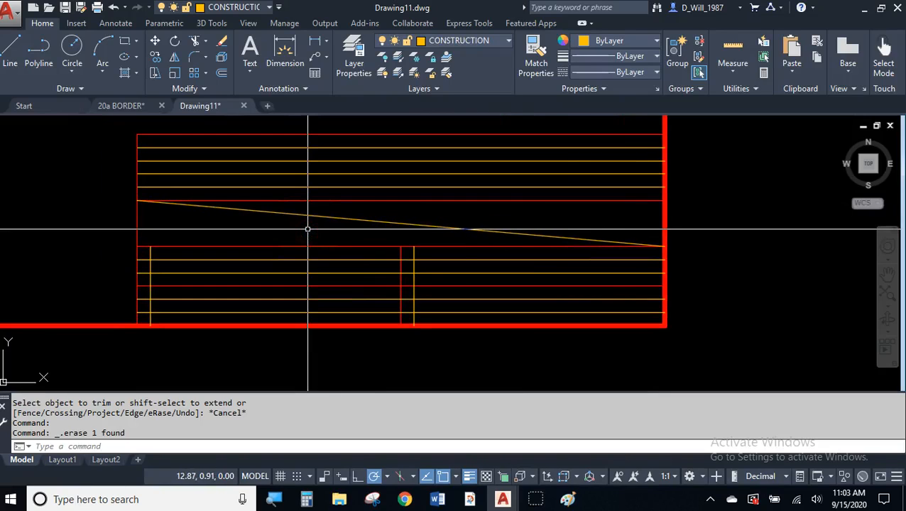
{"action": "left_click", "coordinate": [468, 43]}
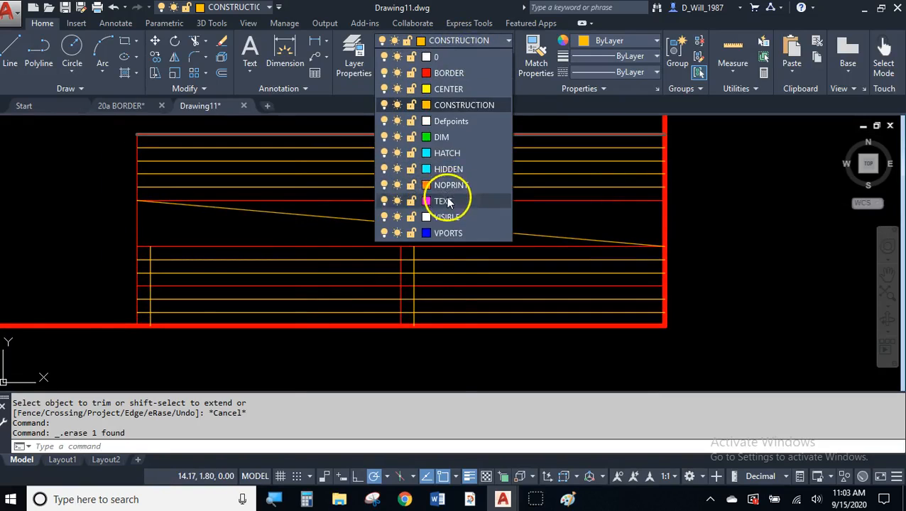
- Make TEXT the current layer and shift the view right
{"action": "left_click", "coordinate": [448, 202]}
{"action": "left_click", "coordinate": [449, 192]}
{"action": "left_click", "coordinate": [424, 217]}
{"action": "scroll", "coordinate": [354, 217], "scroll_direction": "up", "scroll_amount": 2}
{"action": "mouse_move", "coordinate": [354, 217]}
{"action": "middle_mouse_down"}
{"action": "mouse_move", "coordinate": [400, 206]}
{"action": "mouse_move", "coordinate": [384, 212]}
{"action": "middle_mouse_up"}
{"action": "scroll", "coordinate": [401, 207], "scroll_direction": "down", "scroll_amount": 3}
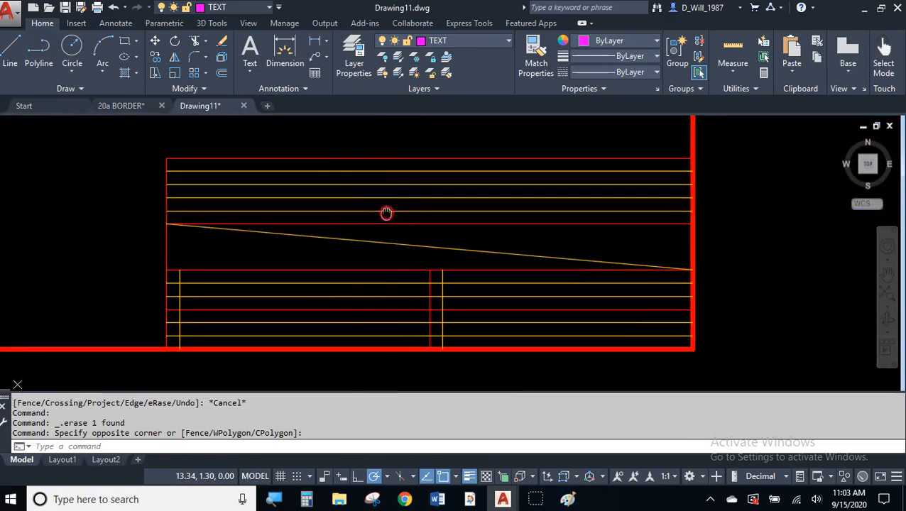
- Start single-line text, top-centre justified at the top line's midpoint, 0.125 high, 0 rotation
{"action": "left_click", "coordinate": [249, 73]}
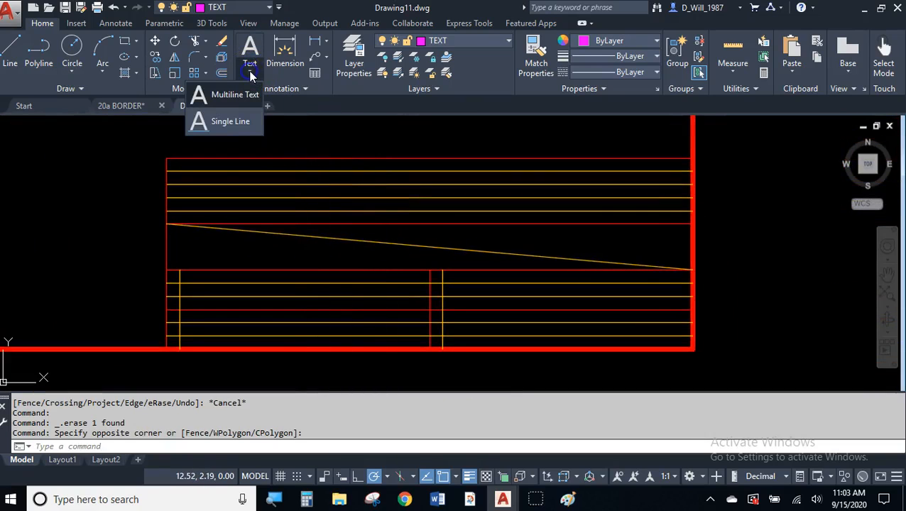
{"action": "left_click", "coordinate": [231, 121]}
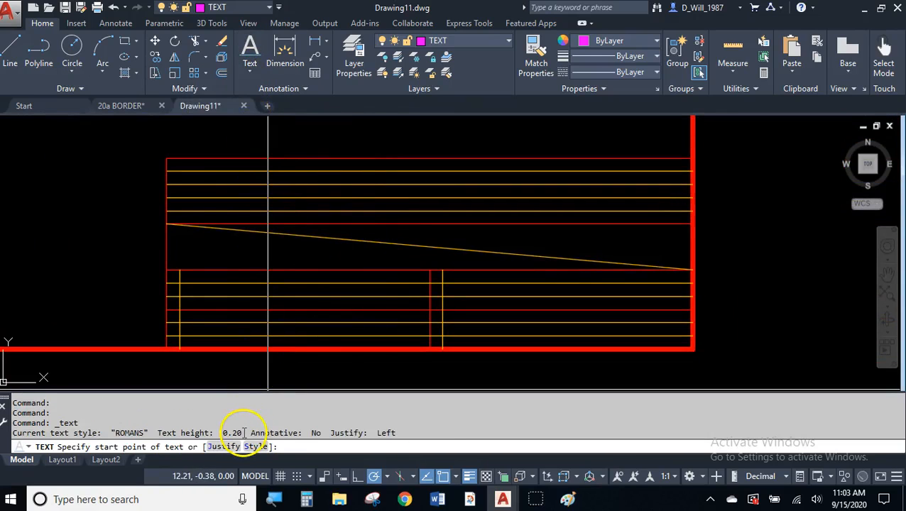
{"action": "left_click", "coordinate": [224, 447]}
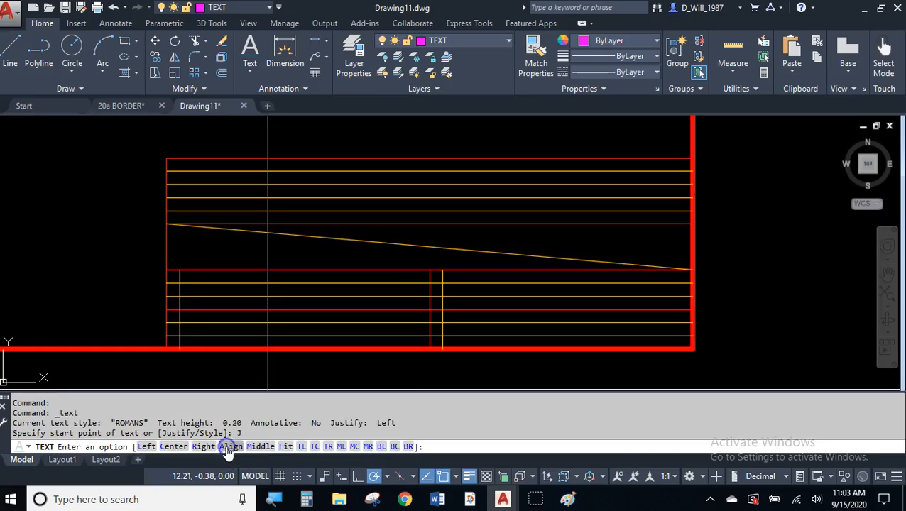
{"action": "left_click", "coordinate": [314, 447]}
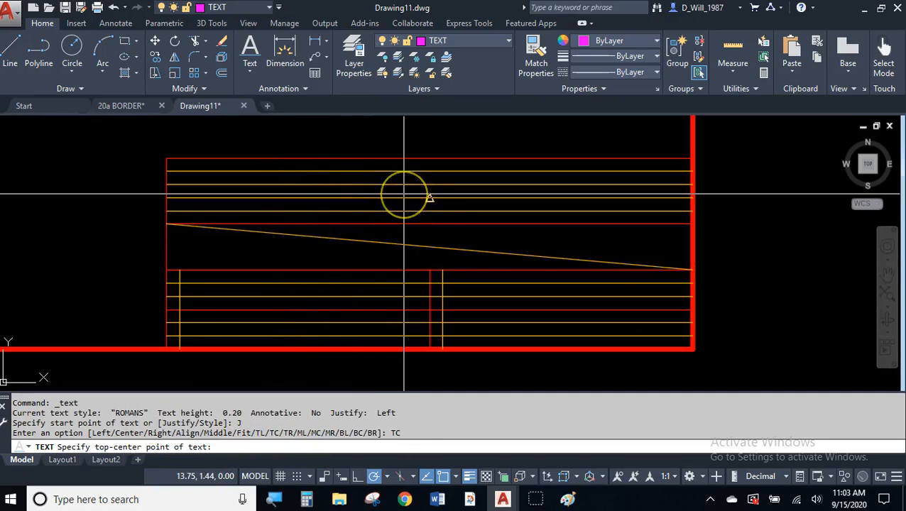
{"action": "left_click", "coordinate": [430, 171]}
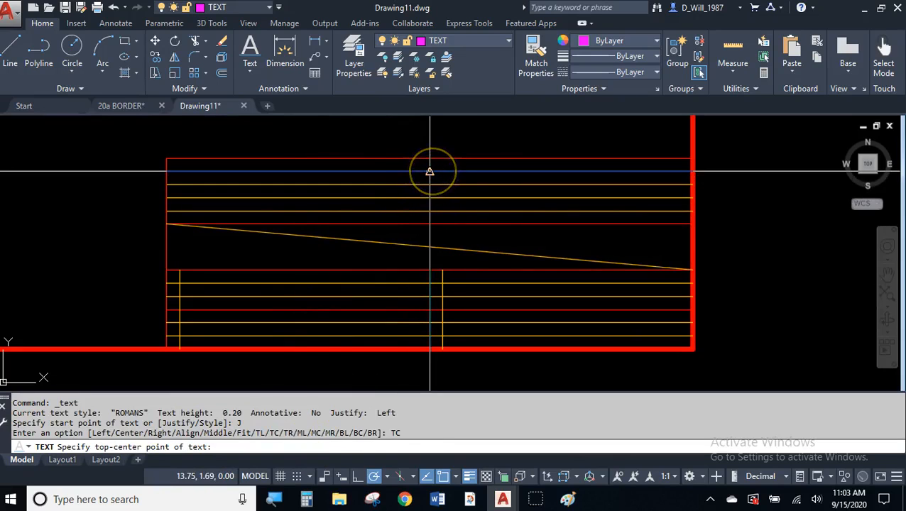
{"action": "left_click", "coordinate": [429, 171]}
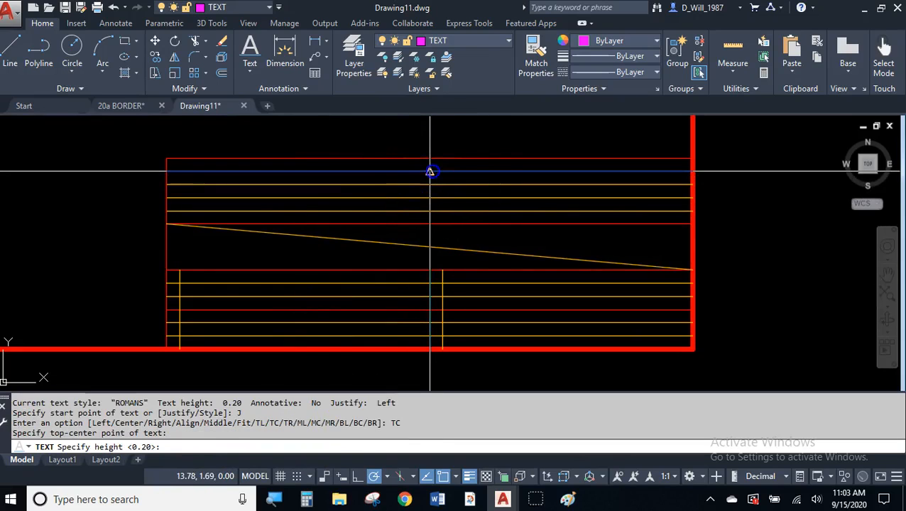
{"action": "type", "text": ".125"}
{"action": "key", "text": "Return"}
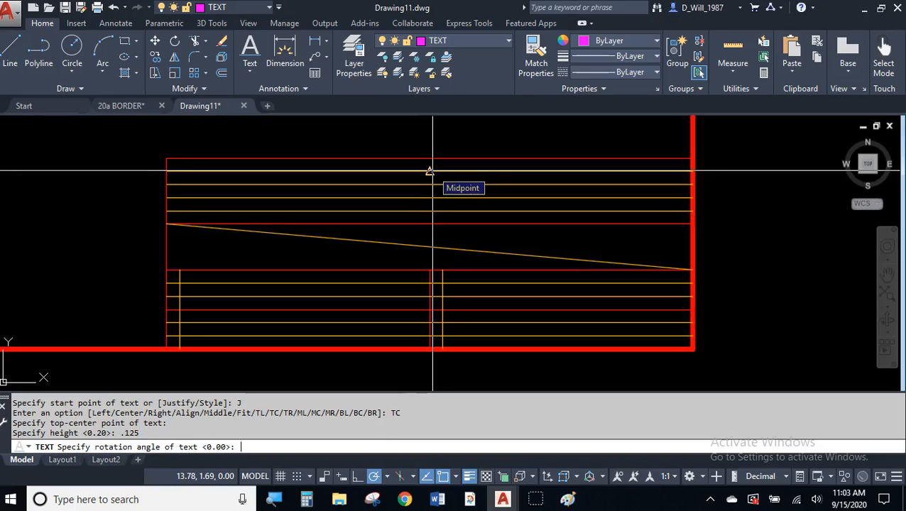
{"action": "key", "text": "Return"}
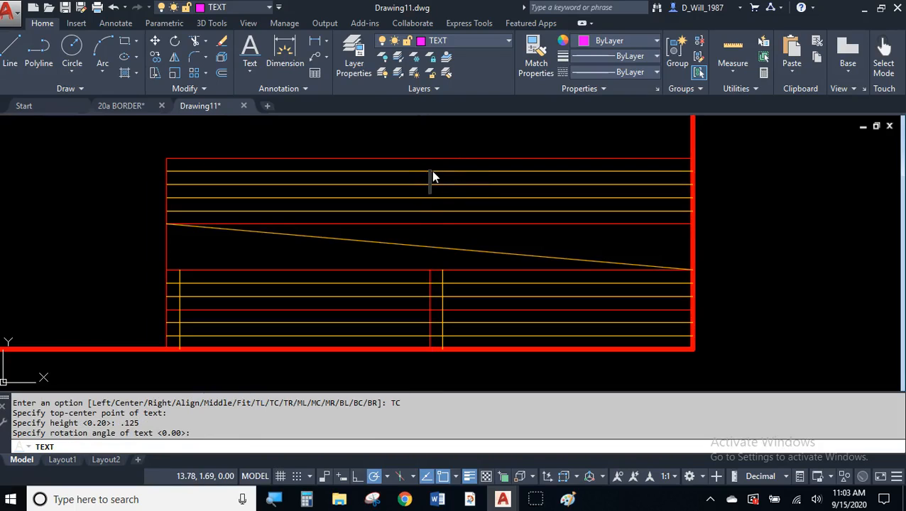
- Enter BAKERSFIELD COLLEGE as the text and select it
{"action": "type", "text": "BAKERSFIELD COLLEGE"}
{"action": "left_click", "coordinate": [463, 213]}
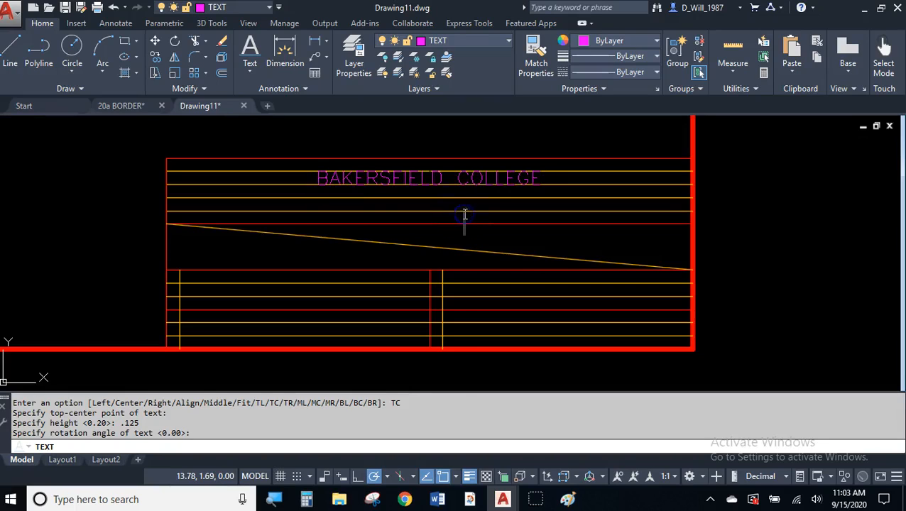
{"action": "key", "text": "Escape"}
{"action": "scroll", "coordinate": [443, 200], "scroll_direction": "up", "scroll_amount": 2}
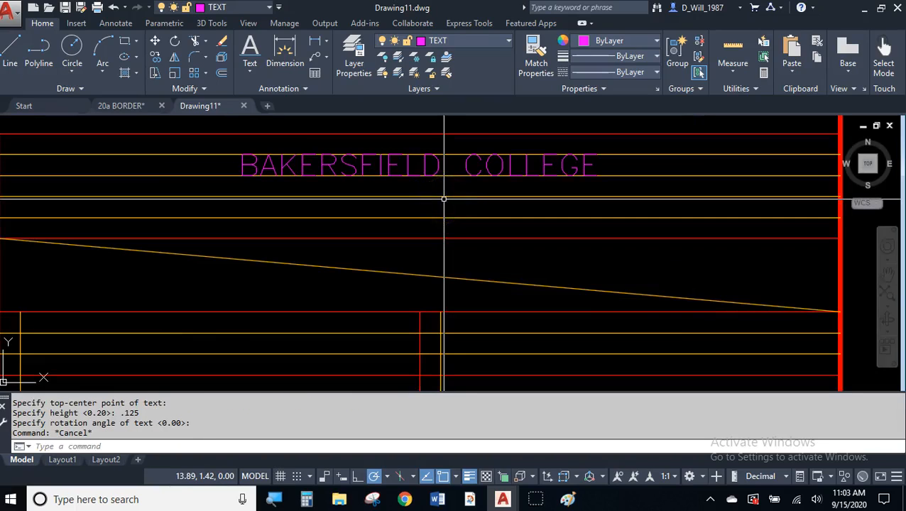
{"action": "scroll", "coordinate": [444, 199], "scroll_direction": "down", "scroll_amount": 2}
{"action": "left_click", "coordinate": [388, 178]}
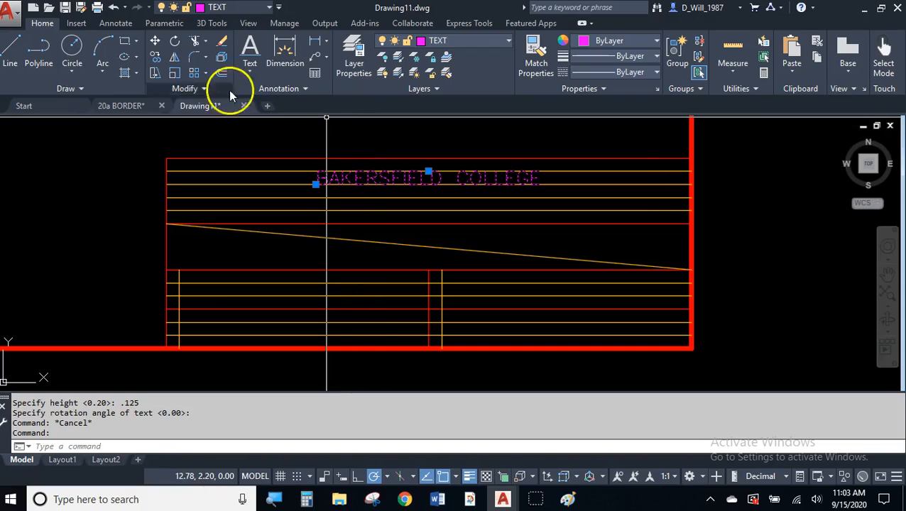
- Copy the BAKERSFIELD COLLEGE text one row down
{"action": "left_click", "coordinate": [156, 59]}
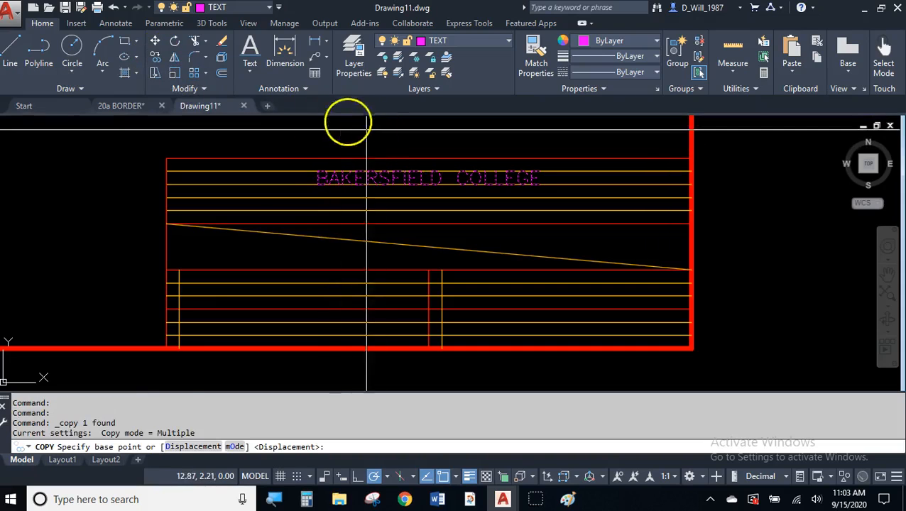
{"action": "left_click", "coordinate": [428, 171]}
{"action": "left_click", "coordinate": [460, 207]}
{"action": "key", "text": "Escape"}
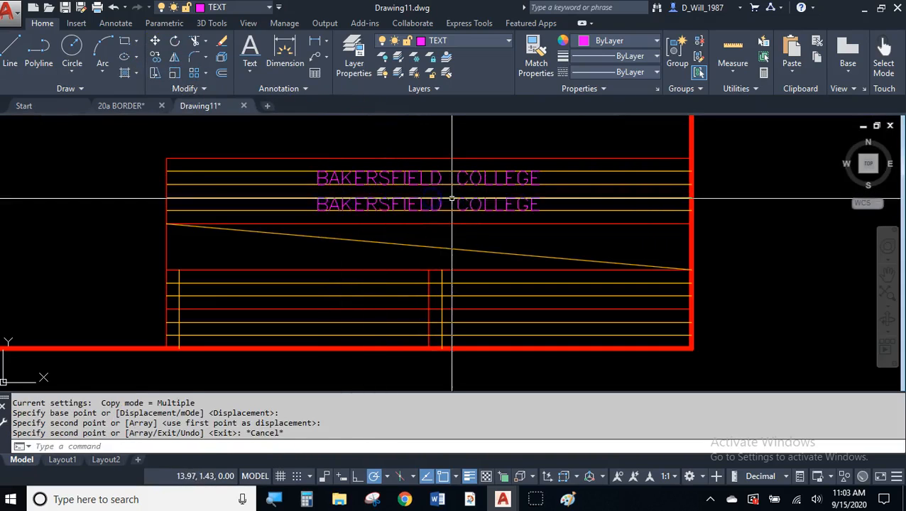
- Edit the copied text to read INDUSTRIAL TECHNOLOGY & ENGINEERING
{"action": "left_click", "coordinate": [460, 206]}
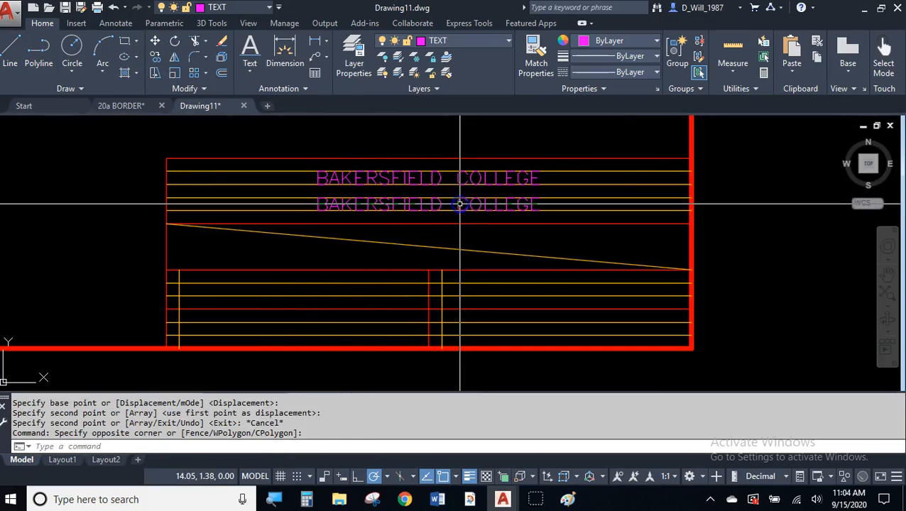
{"action": "left_click", "coordinate": [460, 204]}
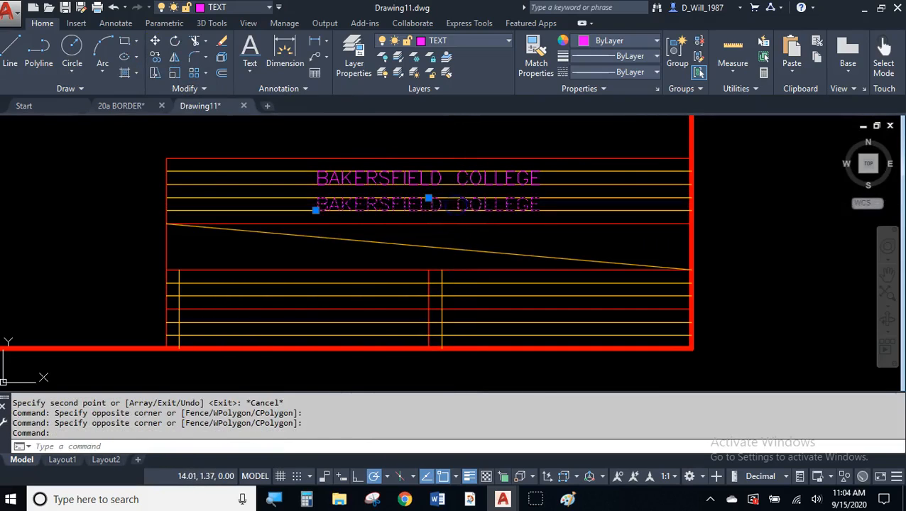
{"action": "double_click", "coordinate": [460, 207]}
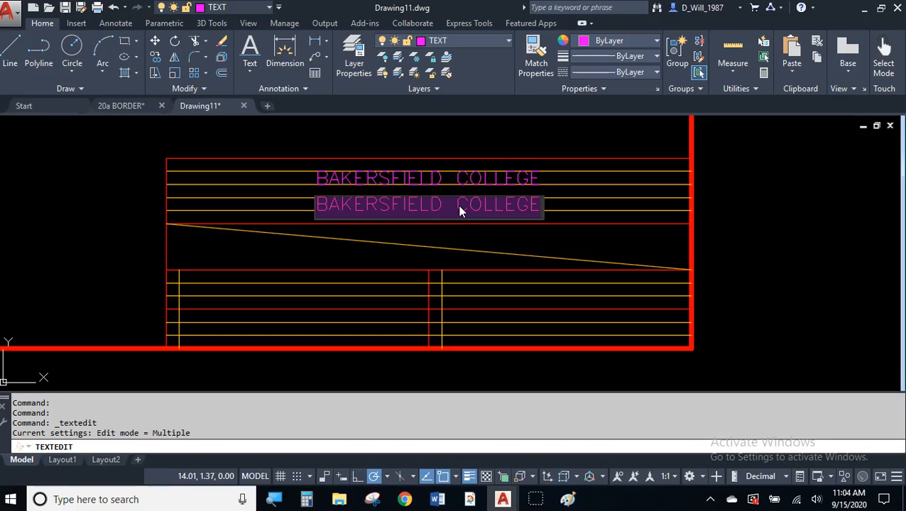
{"action": "type", "text": "INDUSTRIAL TECHNOLOGY &"}
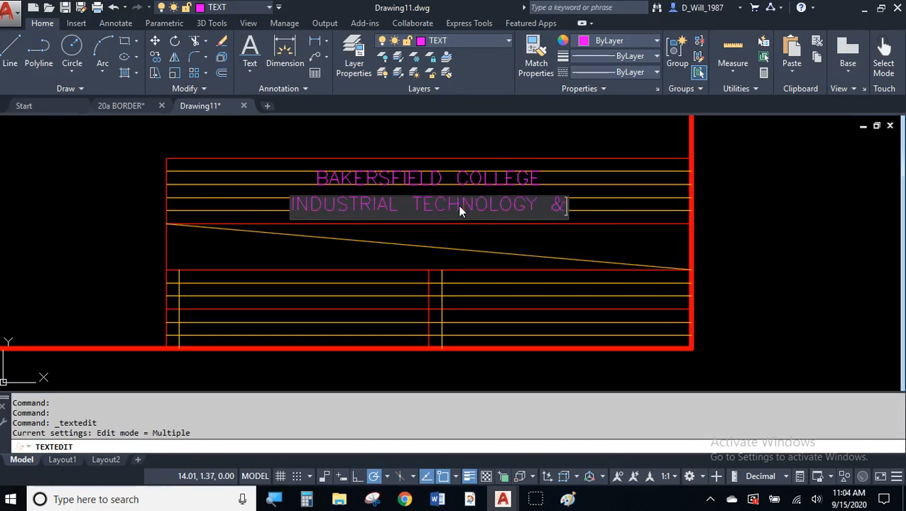
{"action": "type", "text": " ENGINEERING"}
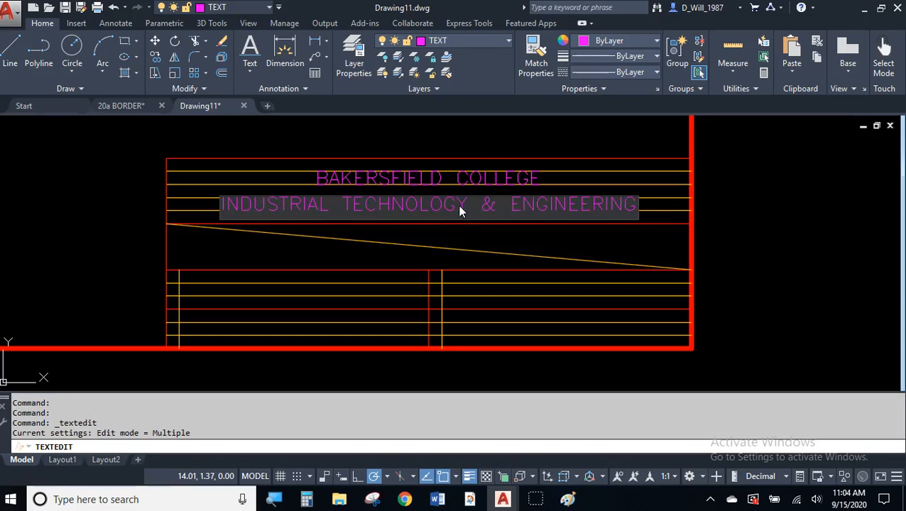
{"action": "left_click", "coordinate": [718, 210]}
{"action": "key", "text": "Escape"}
{"action": "key", "text": "Escape"}
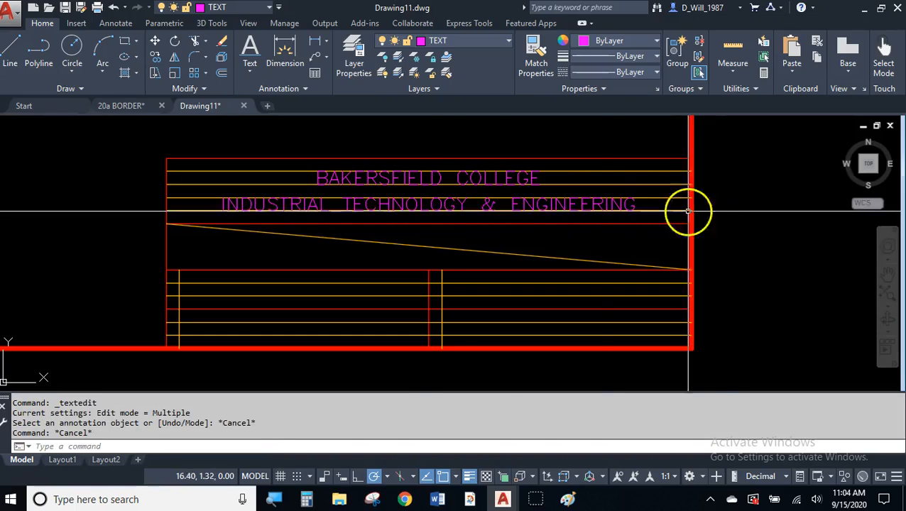
- Select both header text lines to check them, then move the title block higher in view
{"action": "left_click", "coordinate": [383, 183]}
{"action": "left_click", "coordinate": [370, 198]}
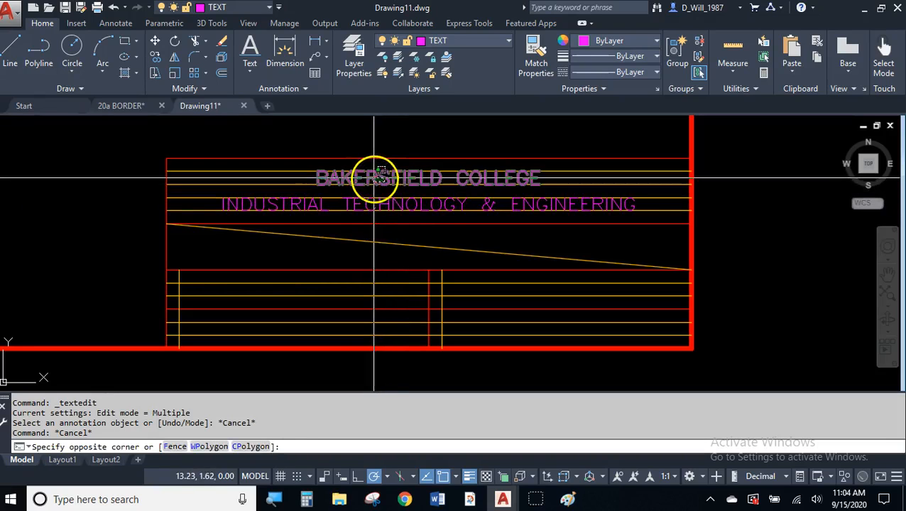
{"action": "left_click", "coordinate": [384, 199]}
{"action": "left_click", "coordinate": [372, 207]}
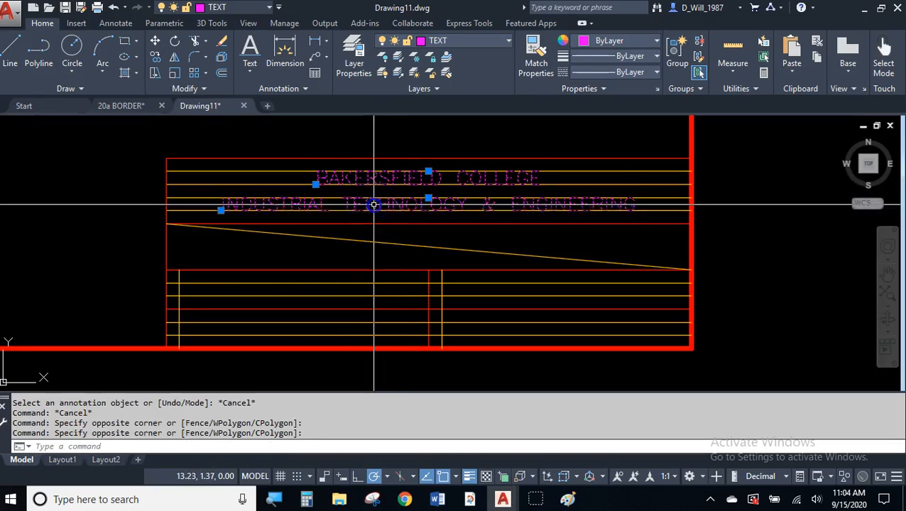
{"action": "key", "text": "Escape"}
{"action": "middle_click_drag", "start_coordinate": [396, 216], "coordinate": [401, 186]}
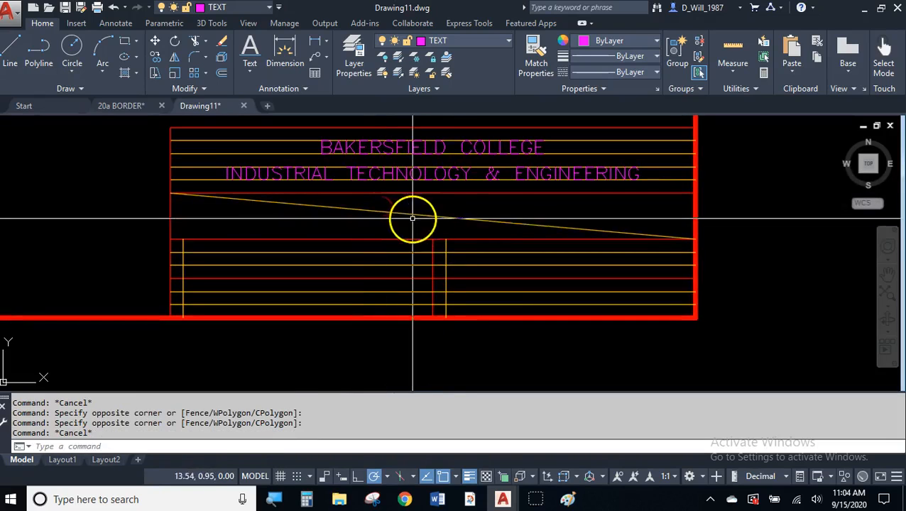
{"action": "middle_click_drag", "start_coordinate": [347, 282], "coordinate": [349, 281]}
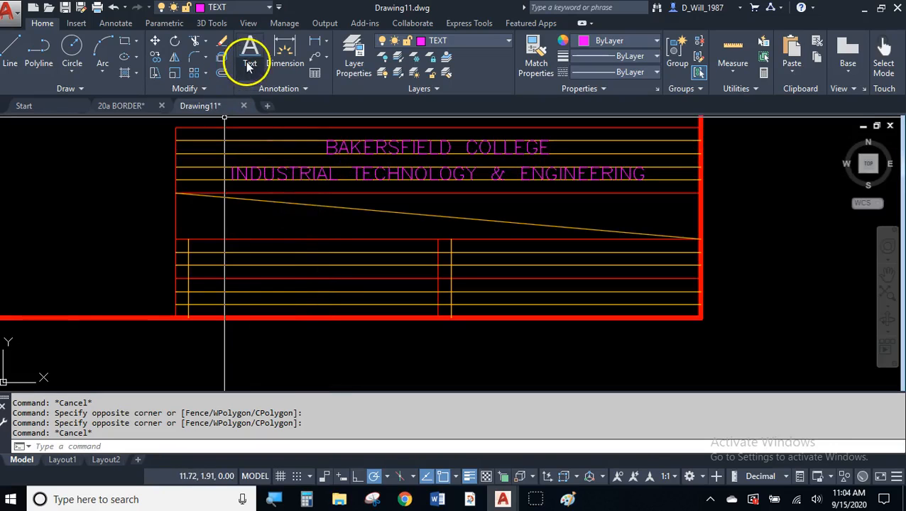
- Add a left-justified single-line DATE: label in the lower-left title block row
{"action": "left_click", "coordinate": [248, 64]}
{"action": "left_click", "coordinate": [243, 121]}
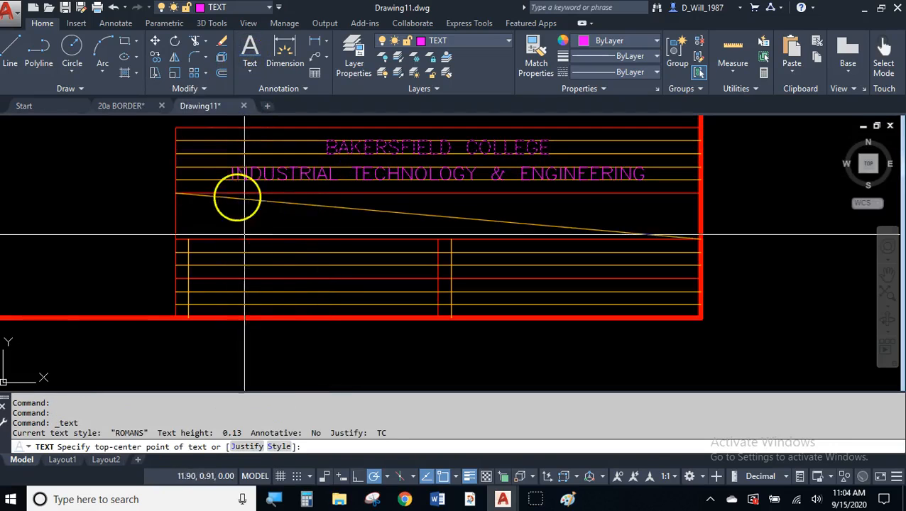
{"action": "left_click", "coordinate": [249, 448]}
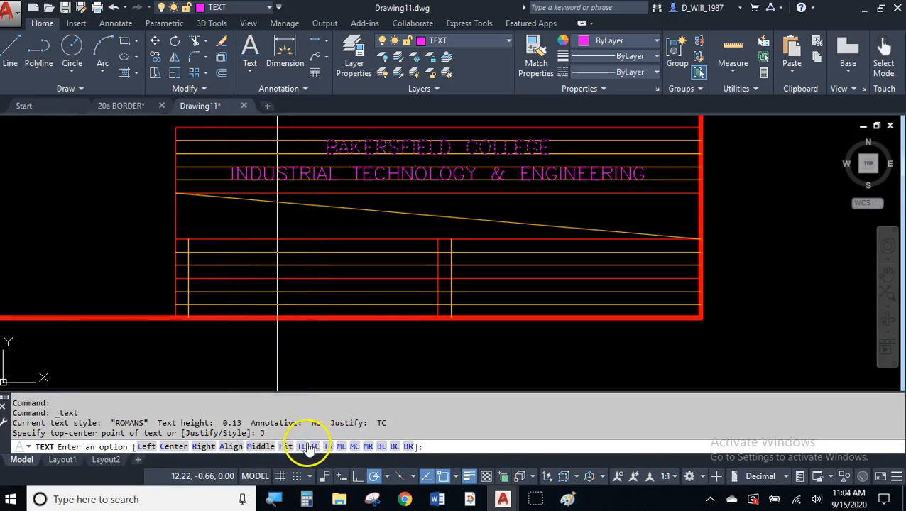
{"action": "left_click", "coordinate": [146, 446]}
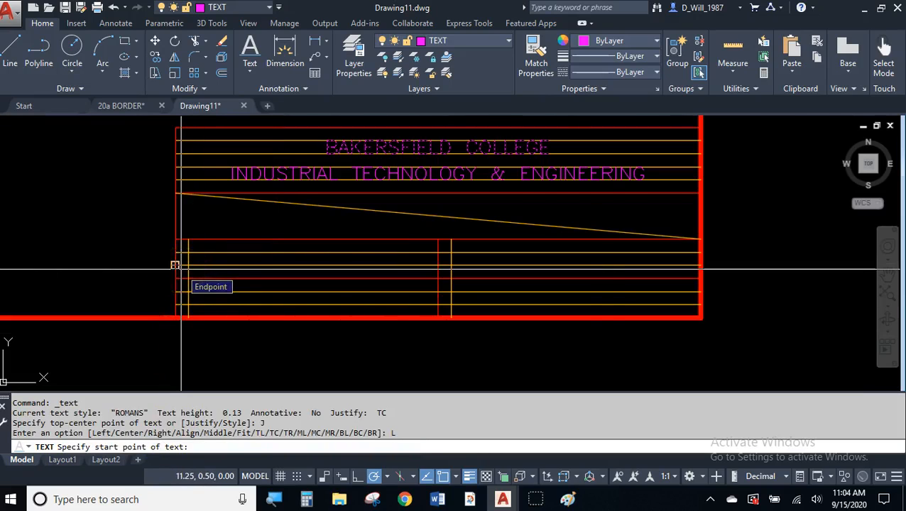
{"action": "scroll", "coordinate": [174, 265], "scroll_direction": "up", "scroll_amount": 2}
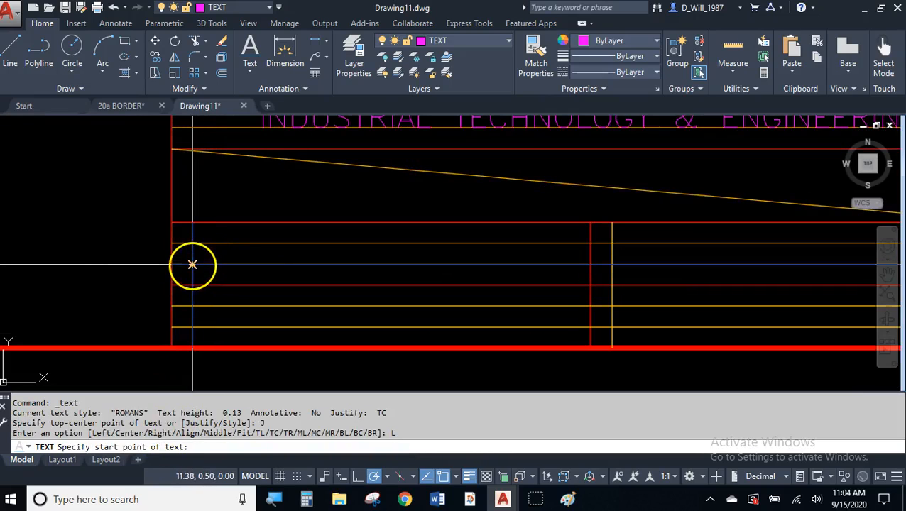
{"action": "left_click", "coordinate": [191, 265]}
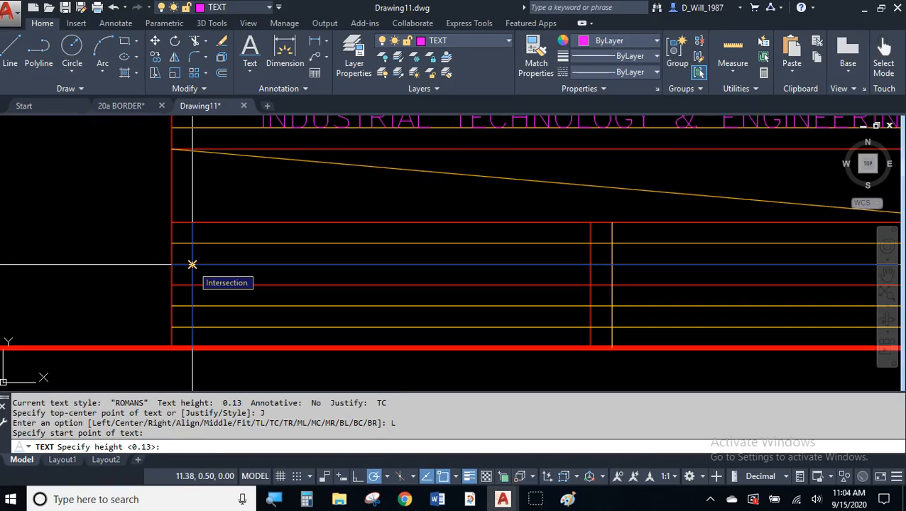
{"action": "key", "text": "Return"}
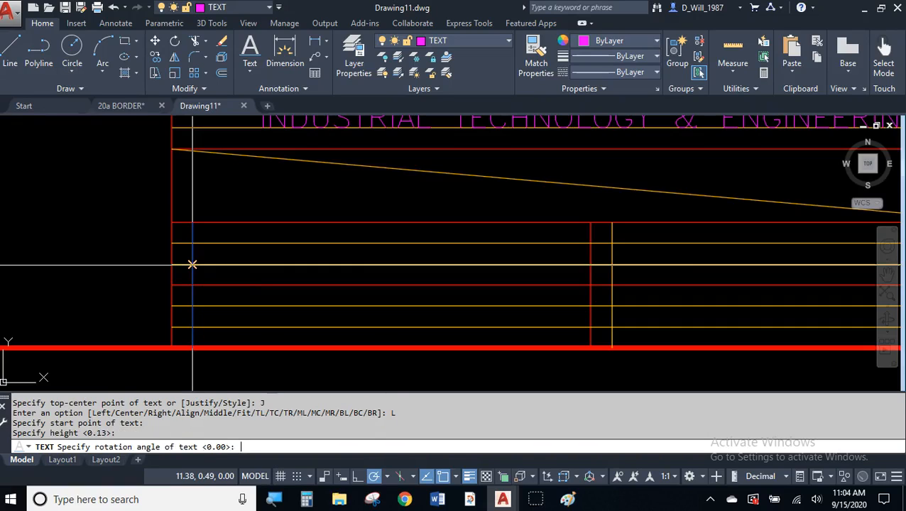
{"action": "key", "text": "Return"}
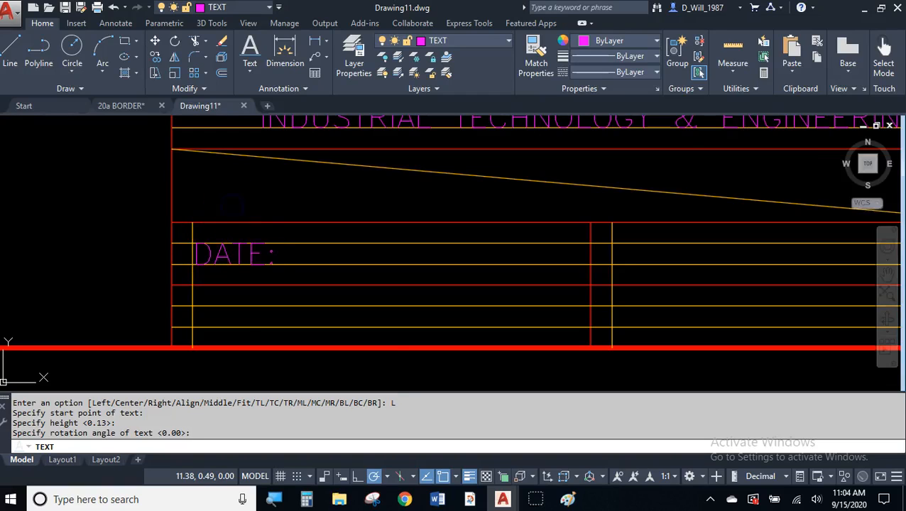
{"action": "key", "text": "Escape"}
- Copy the DATE: label down into the bottom-left cell
{"action": "left_click", "coordinate": [251, 252]}
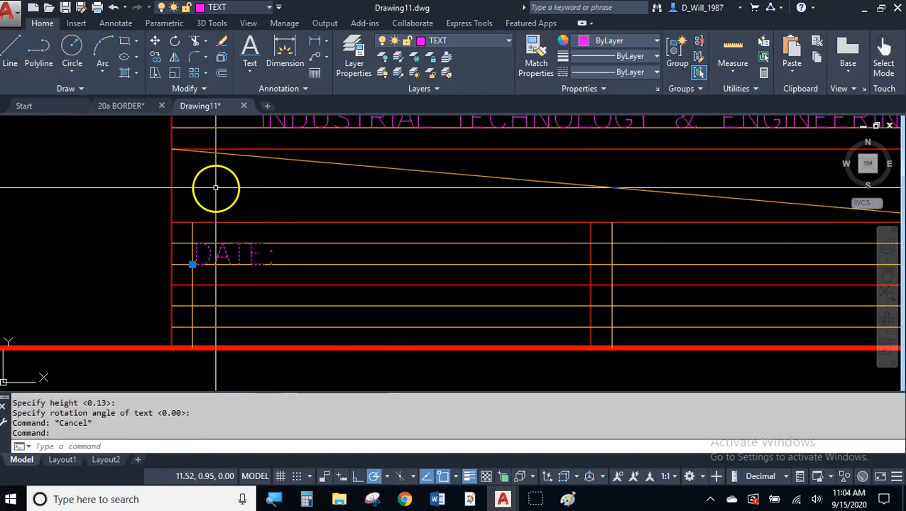
{"action": "left_click", "coordinate": [155, 62]}
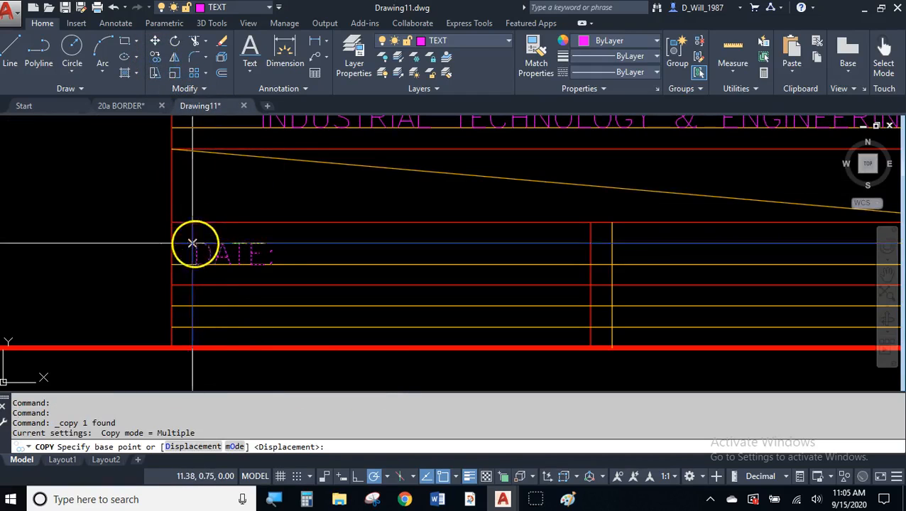
{"action": "left_click", "coordinate": [192, 264]}
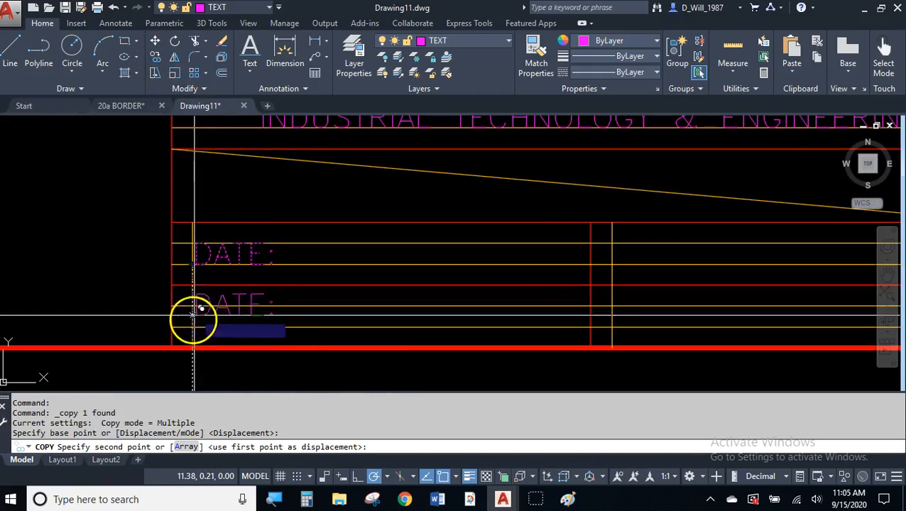
{"action": "left_click", "coordinate": [216, 307]}
{"action": "key", "text": "Return"}
- Copy both DATE: labels into the right-hand column cells and check the result
{"action": "left_click", "coordinate": [227, 298]}
{"action": "left_click", "coordinate": [205, 335]}
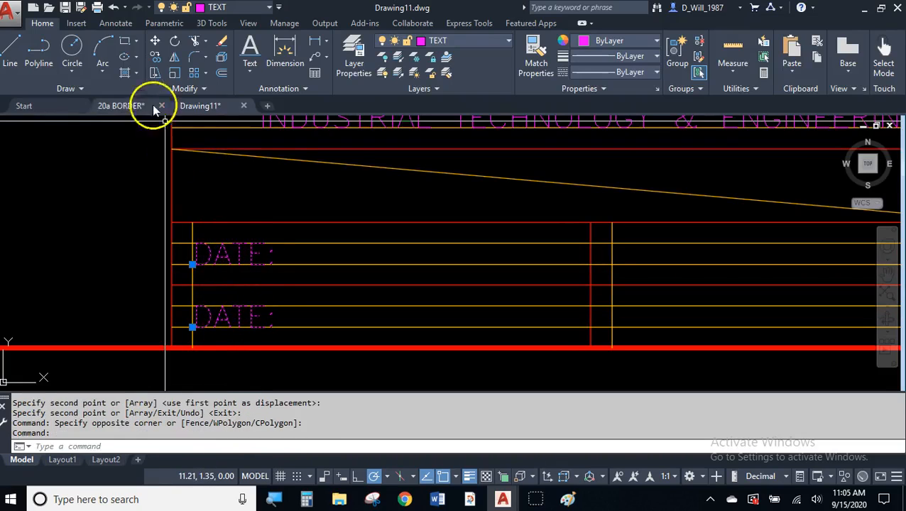
{"action": "left_click", "coordinate": [155, 58]}
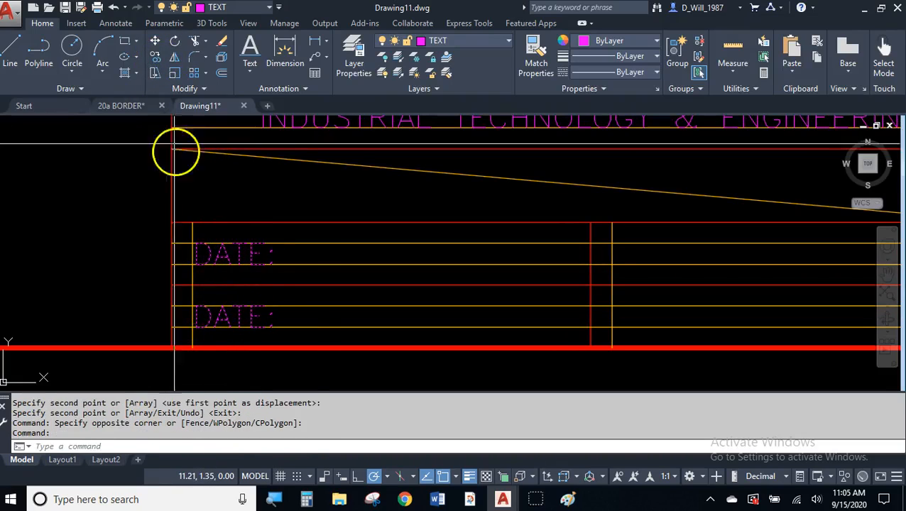
{"action": "left_click", "coordinate": [171, 222]}
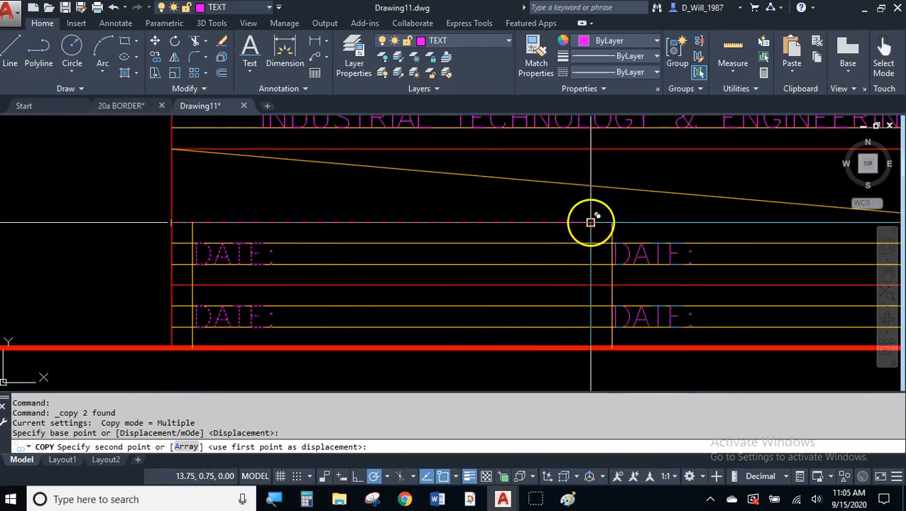
{"action": "left_click", "coordinate": [591, 222]}
{"action": "key", "text": "Return"}
{"action": "scroll", "coordinate": [636, 267], "scroll_direction": "up", "scroll_amount": 2}
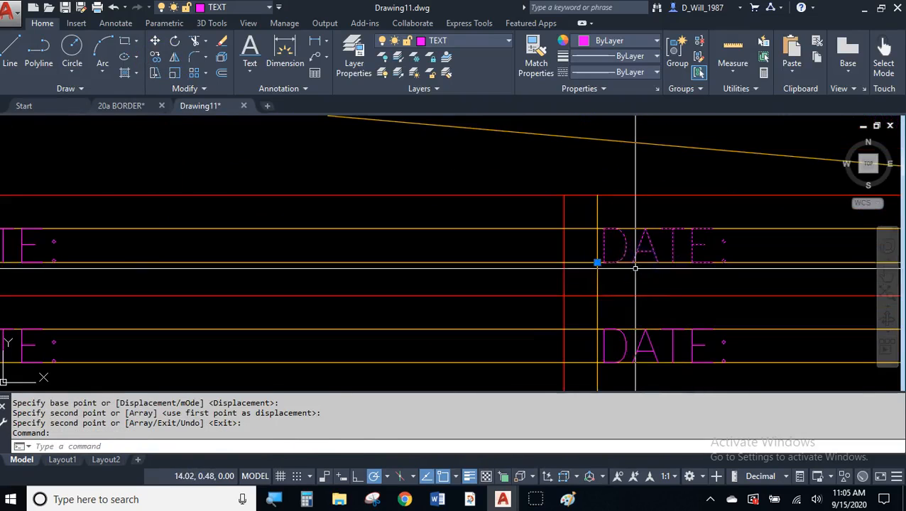
{"action": "middle_click_drag", "start_coordinate": [621, 294], "coordinate": [543, 260]}
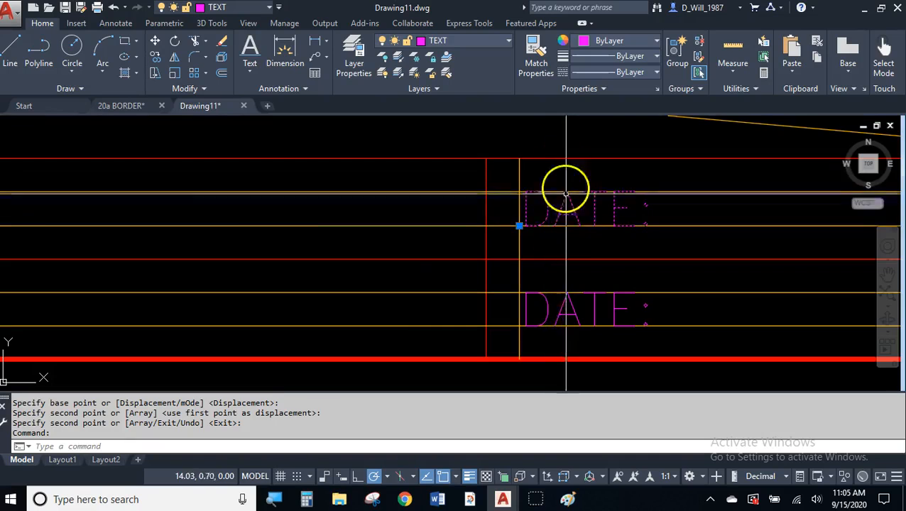
{"action": "key", "text": "Escape"}
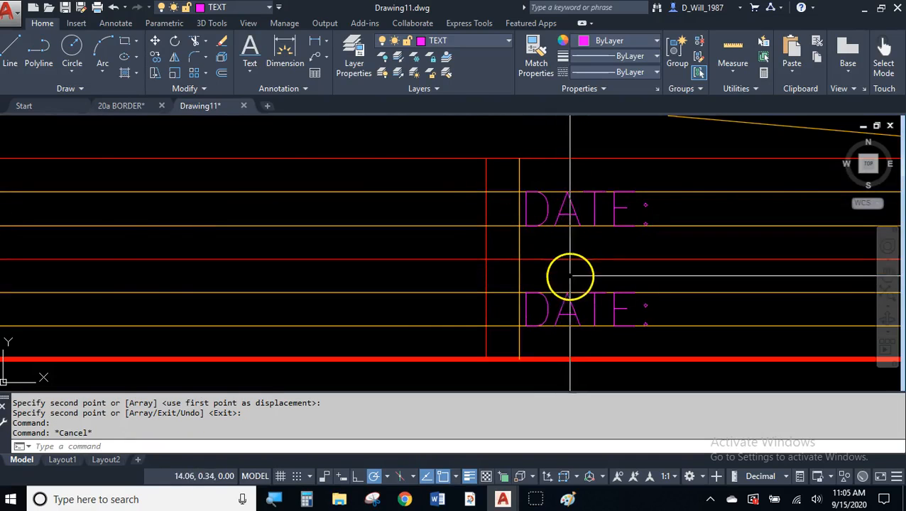
{"action": "scroll", "coordinate": [572, 271], "scroll_direction": "down", "scroll_amount": 2}
{"action": "scroll", "coordinate": [209, 311], "scroll_direction": "up", "scroll_amount": 3}
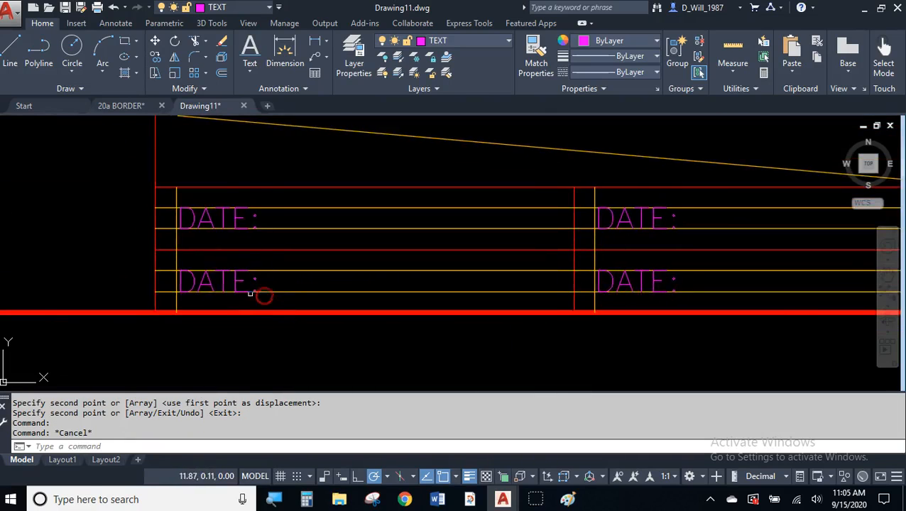
- Change the lower-left DATE: copy to read SCALE:
{"action": "left_click", "coordinate": [216, 275]}
{"action": "left_click", "coordinate": [138, 290]}
{"action": "double_click", "coordinate": [213, 273]}
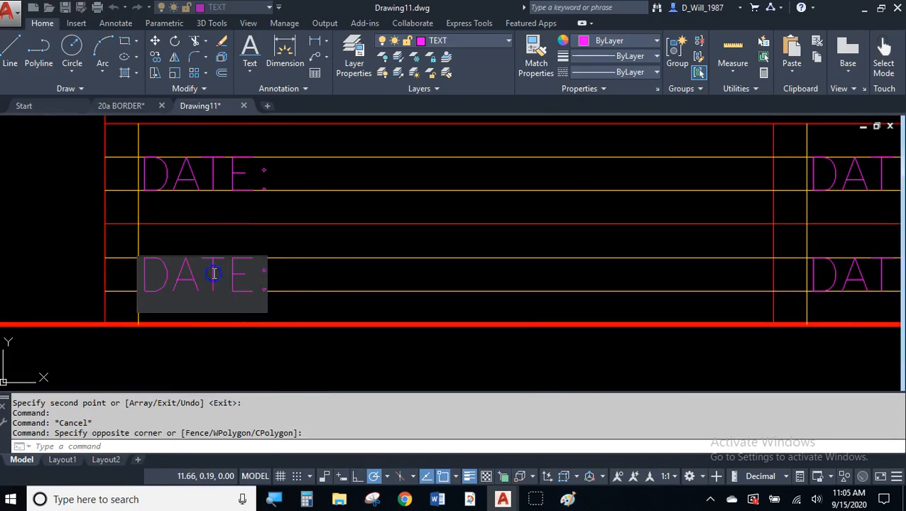
{"action": "type", "text": "SCLAE"}
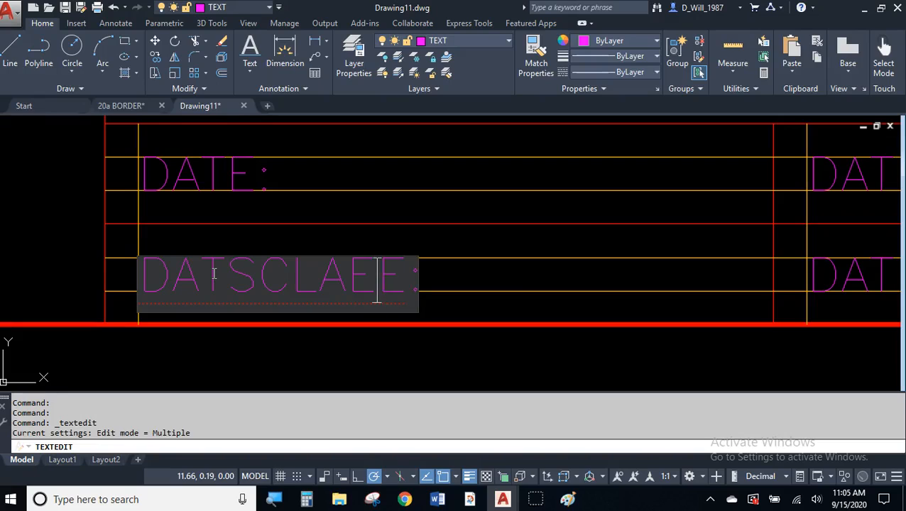
{"action": "key", "text": "BackSpace"}
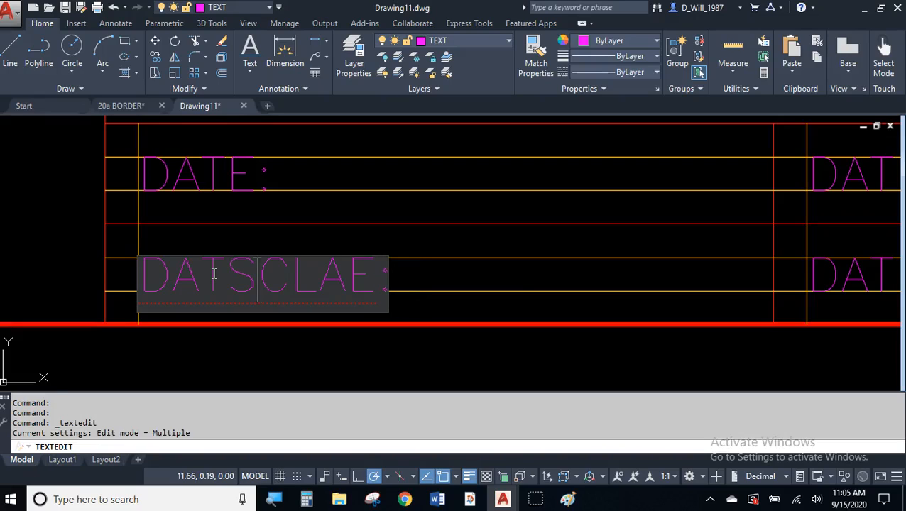
{"action": "key", "text": "BackSpace"}
{"action": "key", "text": "BackSpace"}
{"action": "key", "text": "BackSpace"}
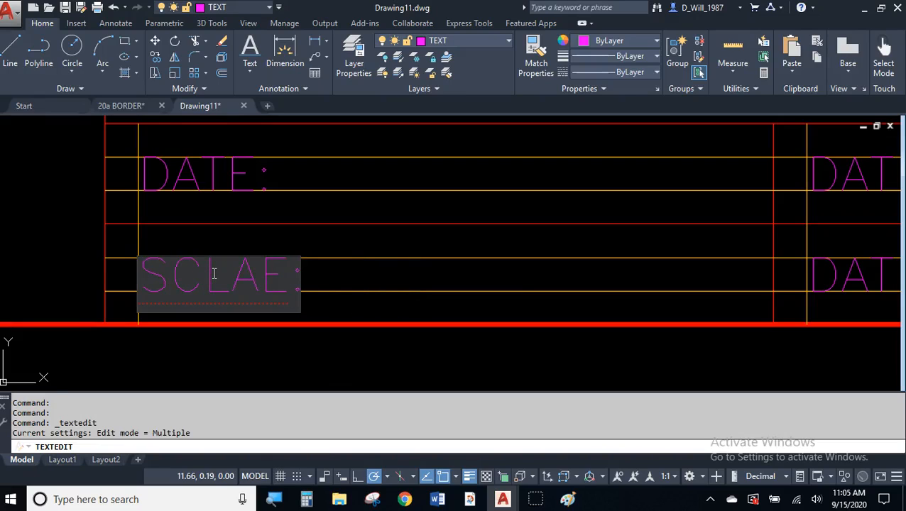
{"action": "key", "text": "BackSpace"}
{"action": "type", "text": "A"}
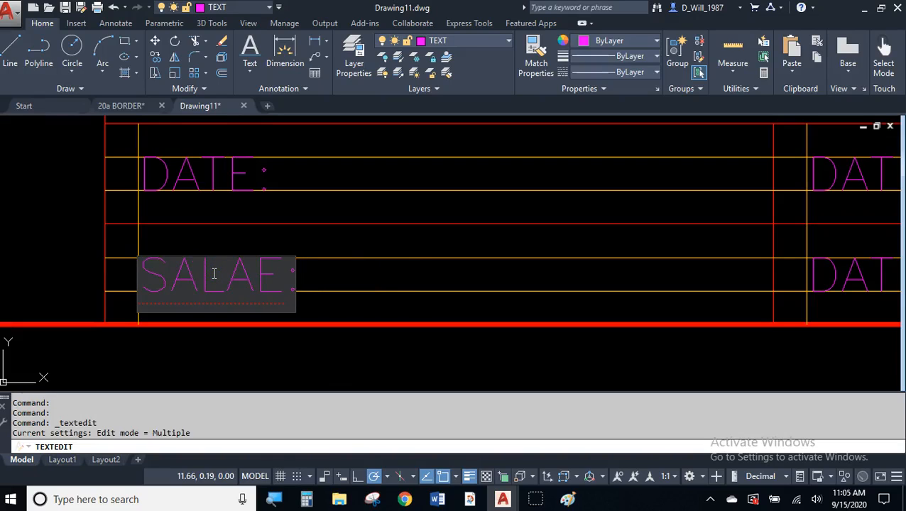
{"action": "key", "text": "Delete"}
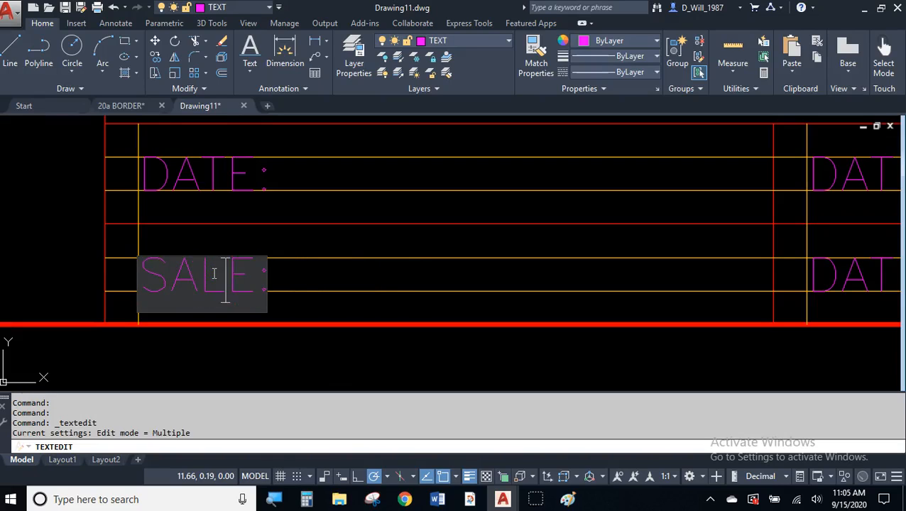
{"action": "type", "text": "C"}
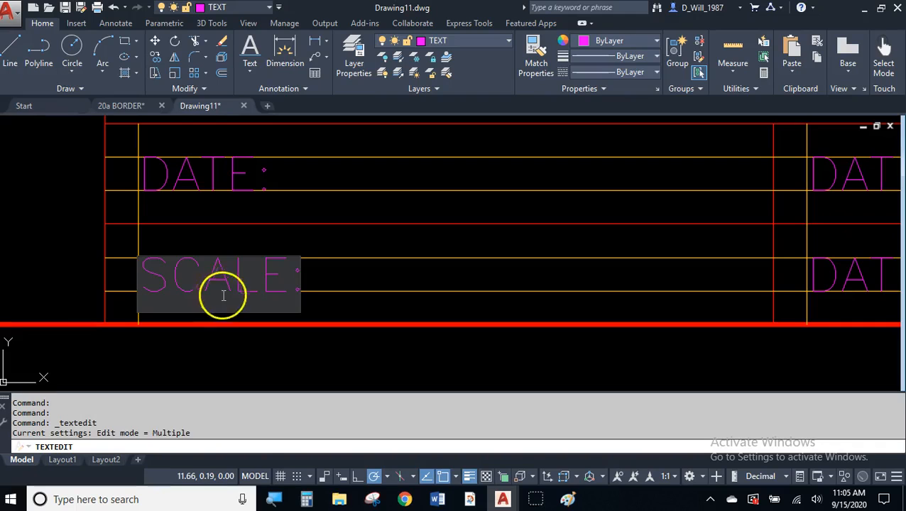
{"action": "left_click", "coordinate": [323, 252]}
{"action": "key", "text": "Escape"}
{"action": "key", "text": "Escape"}
- Change the upper-right DATE: copy to read DR. BY:
{"action": "middle_click_drag", "start_coordinate": [384, 239], "coordinate": [245, 285]}
{"action": "middle_click_drag", "start_coordinate": [425, 236], "coordinate": [281, 244]}
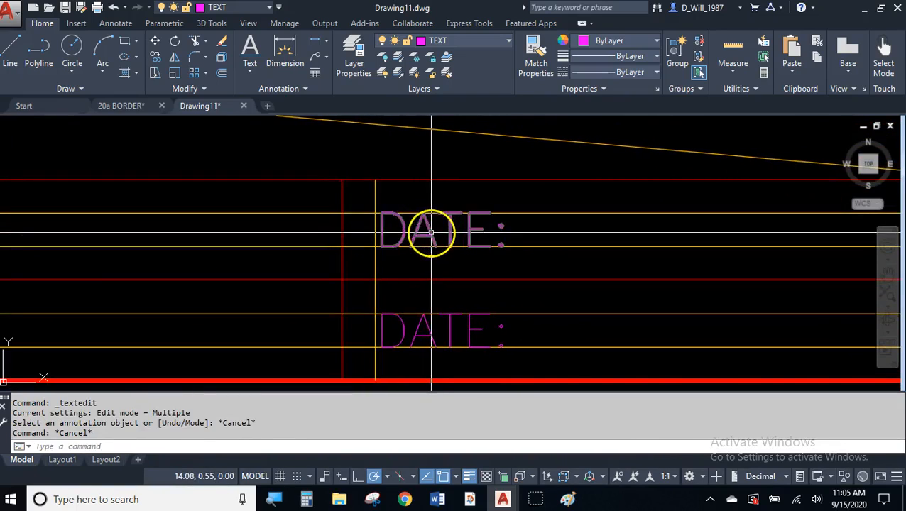
{"action": "double_click", "coordinate": [429, 232]}
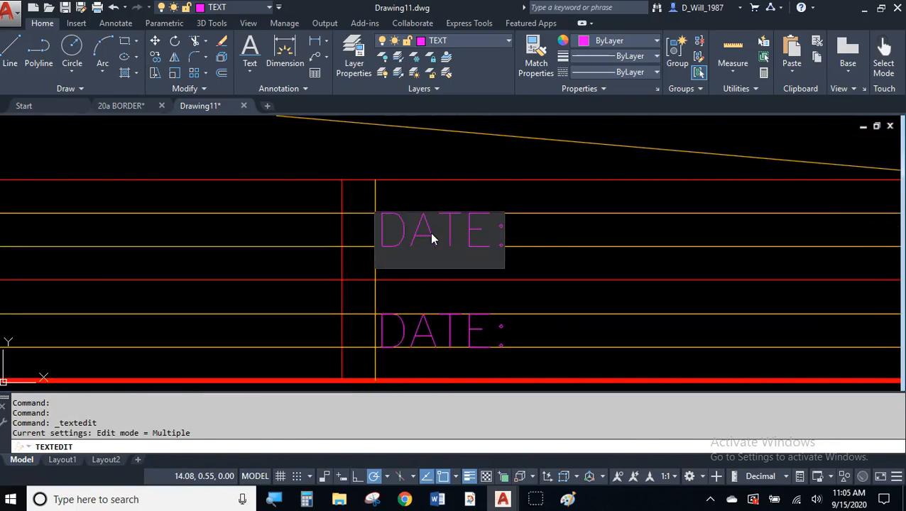
{"action": "key", "text": "BackSpace"}
{"action": "key", "text": "BackSpace"}
{"action": "key", "text": "BackSpace"}
{"action": "key", "text": "BackSpace"}
{"action": "type", "text": "R:"}
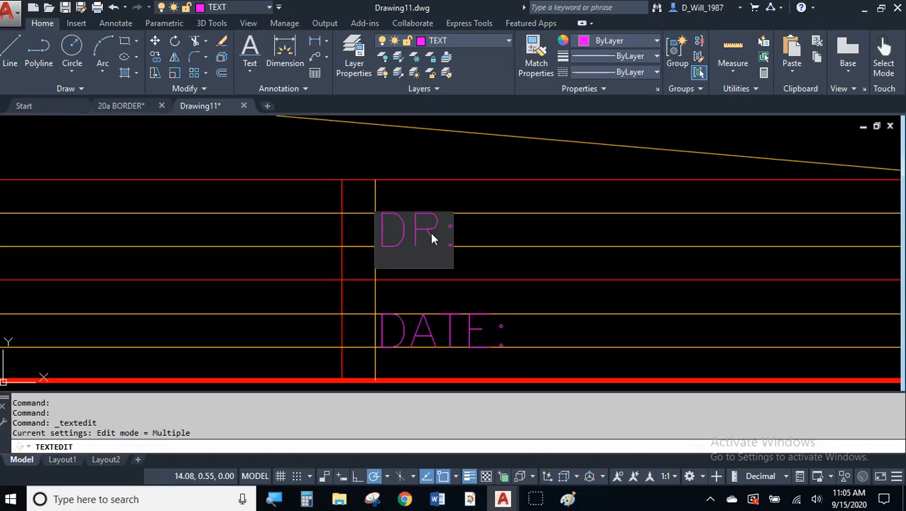
{"action": "key", "text": "BackSpace"}
{"action": "type", "text": "BY:"}
{"action": "key", "text": "Left"}
{"action": "key", "text": "Left"}
{"action": "key", "text": "Left"}
{"action": "key", "text": "Left"}
{"action": "key", "text": "Left"}
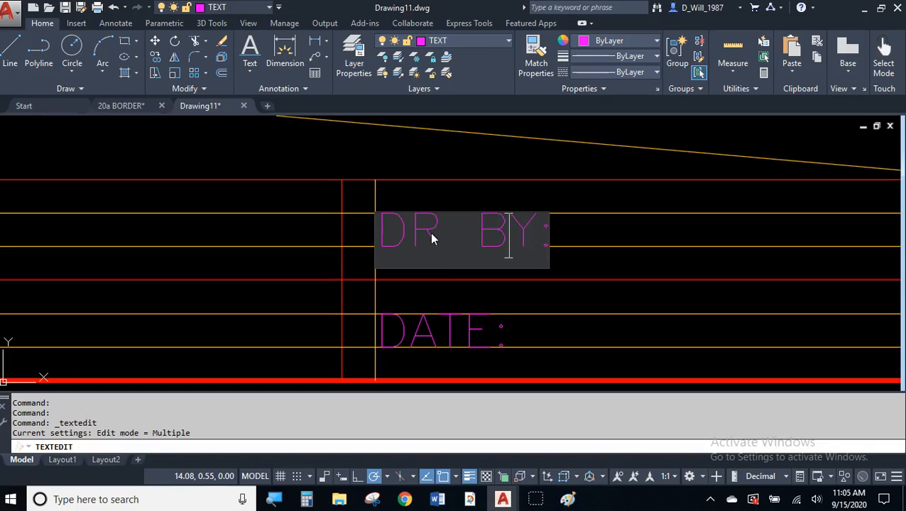
{"action": "type", "text": "."}
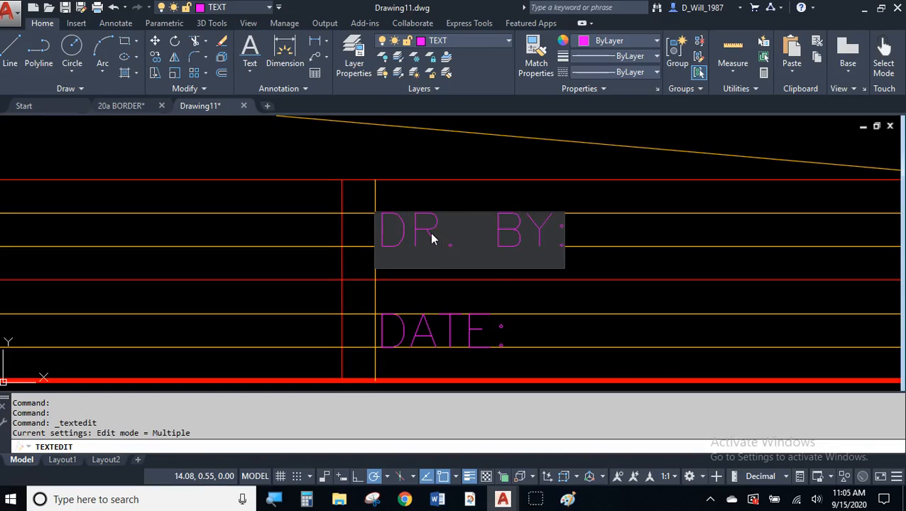
{"action": "left_click", "coordinate": [463, 303]}
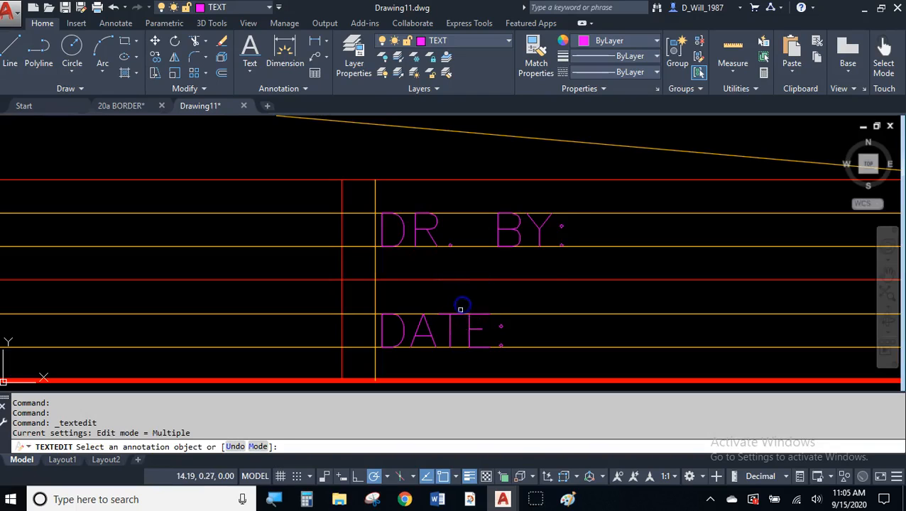
- Change the lower-right DATE: copy to read DWG NO:
{"action": "left_click", "coordinate": [449, 325]}
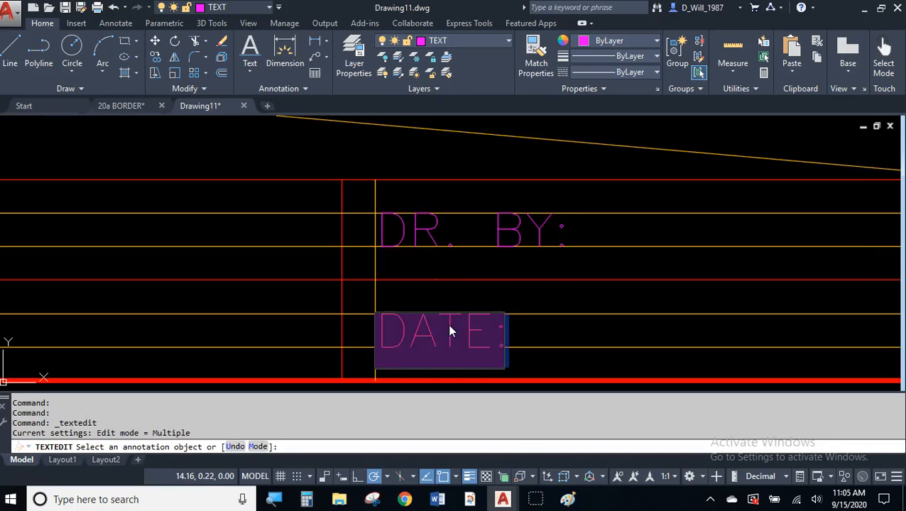
{"action": "type", "text": "DWG NOP"}
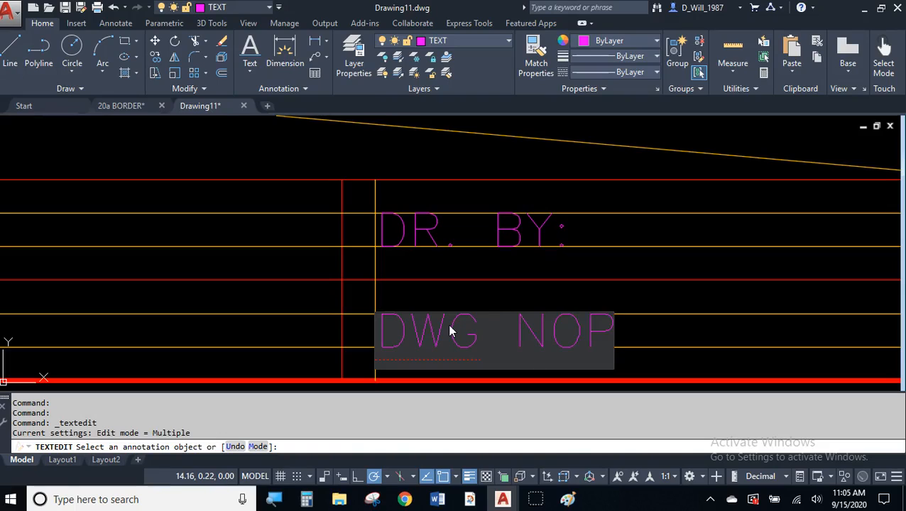
{"action": "key", "text": "BackSpace"}
{"action": "type", "text": "."}
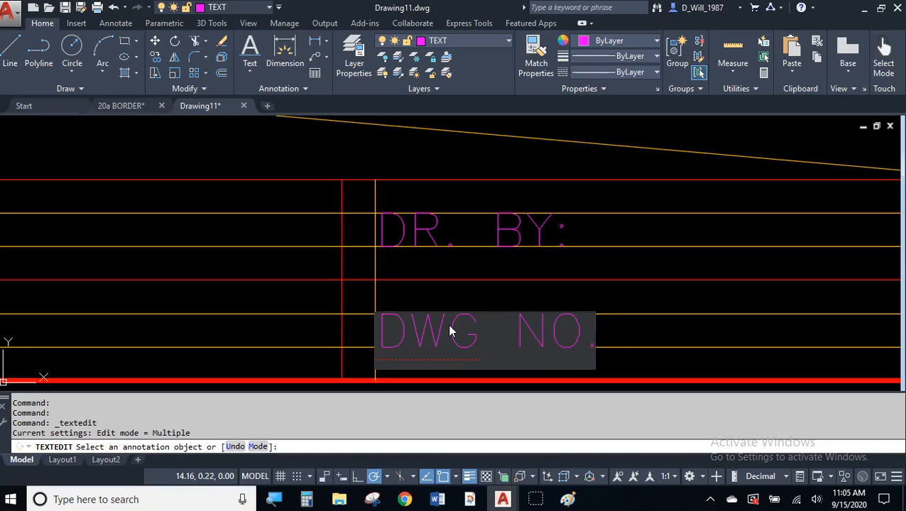
{"action": "key", "text": "BackSpace"}
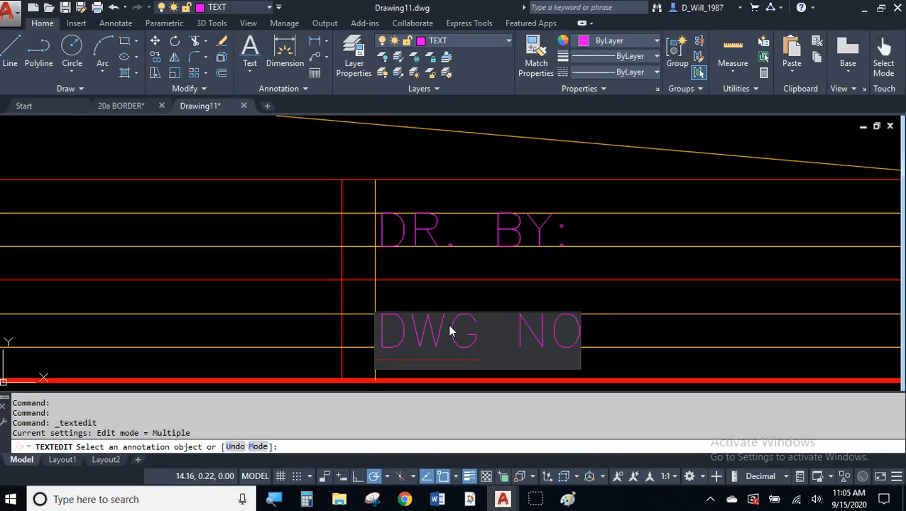
{"action": "type", "text": ".:"}
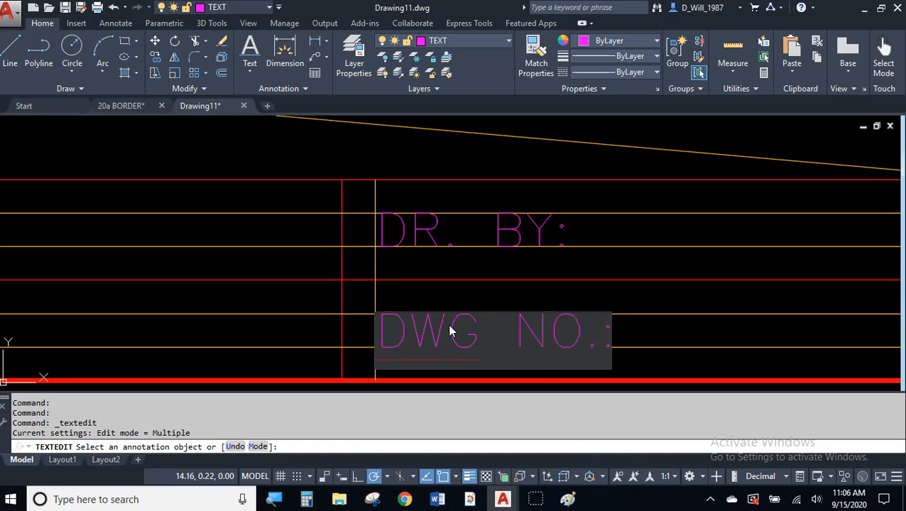
{"action": "key", "text": "BackSpace"}
{"action": "key", "text": "BackSpace"}
{"action": "type", "text": ":"}
{"action": "left_click", "coordinate": [634, 301]}
{"action": "key", "text": "Escape"}
{"action": "key", "text": "Escape"}
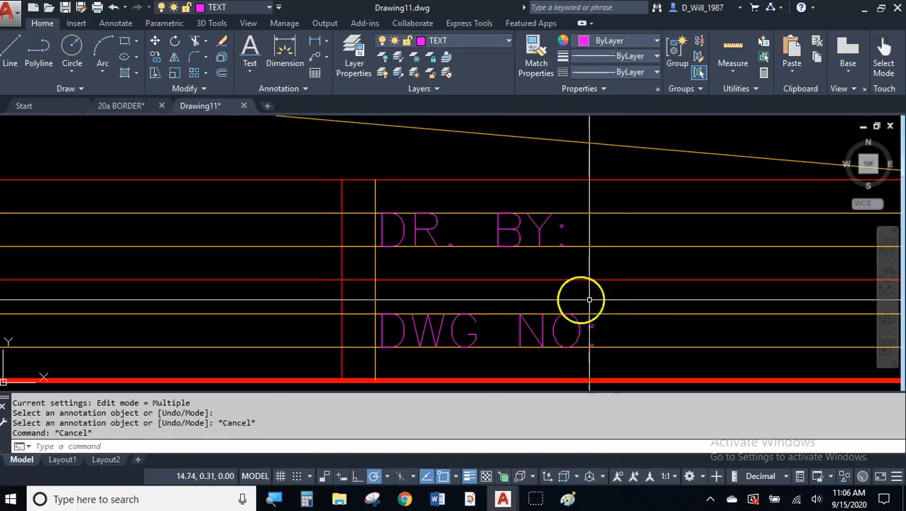
{"action": "scroll", "coordinate": [580, 299], "scroll_direction": "down", "scroll_amount": 4}
{"action": "middle_click_drag", "start_coordinate": [521, 271], "coordinate": [521, 269]}
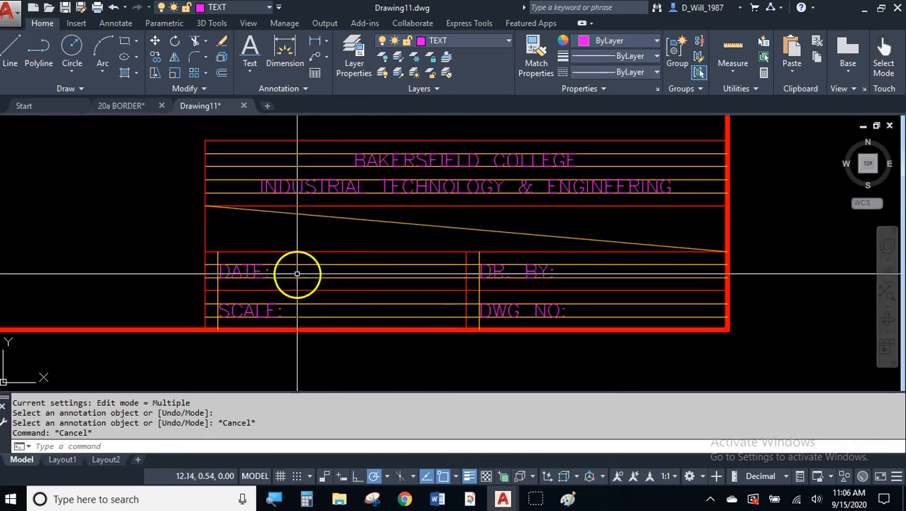
{"action": "scroll", "coordinate": [265, 274], "scroll_direction": "up", "scroll_amount": 3}
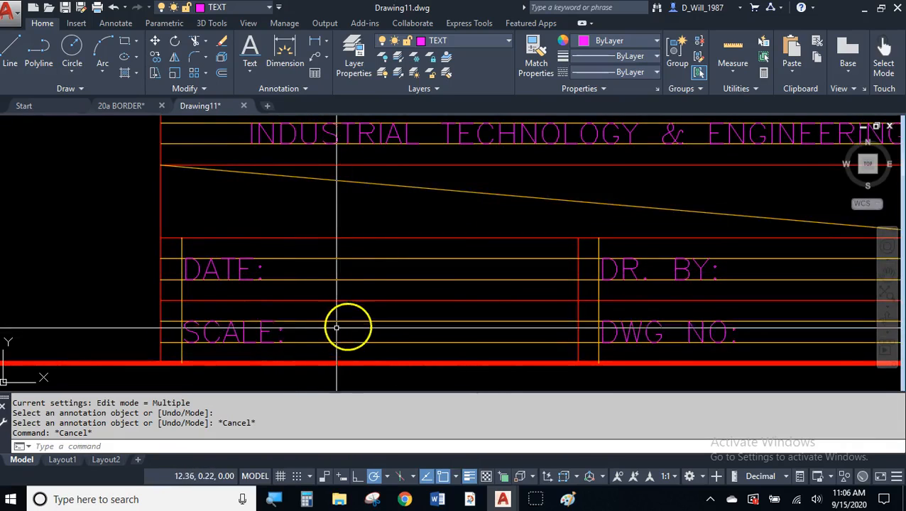
{"action": "mouse_move", "coordinate": [448, 314]}
{"action": "middle_mouse_down"}
{"action": "mouse_move", "coordinate": [448, 303]}
{"action": "mouse_move", "coordinate": [282, 310]}
{"action": "middle_mouse_up"}
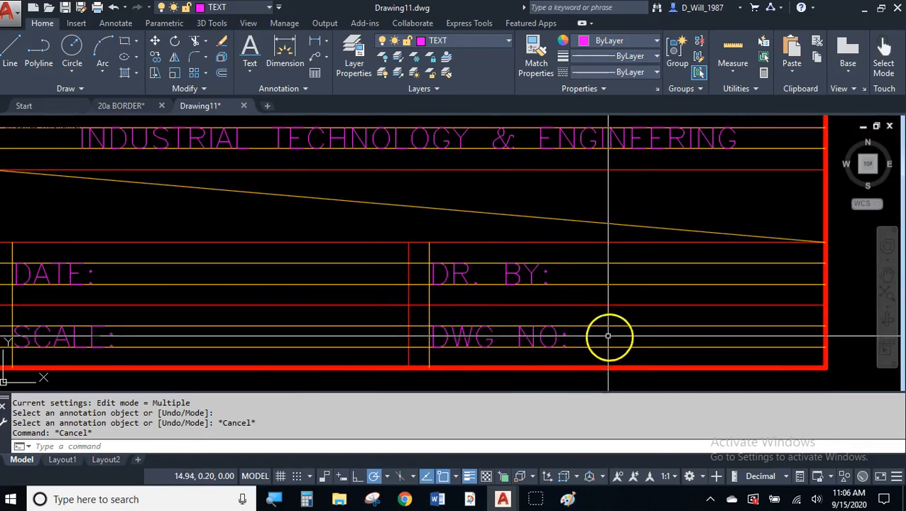
{"action": "left_click", "coordinate": [536, 271]}
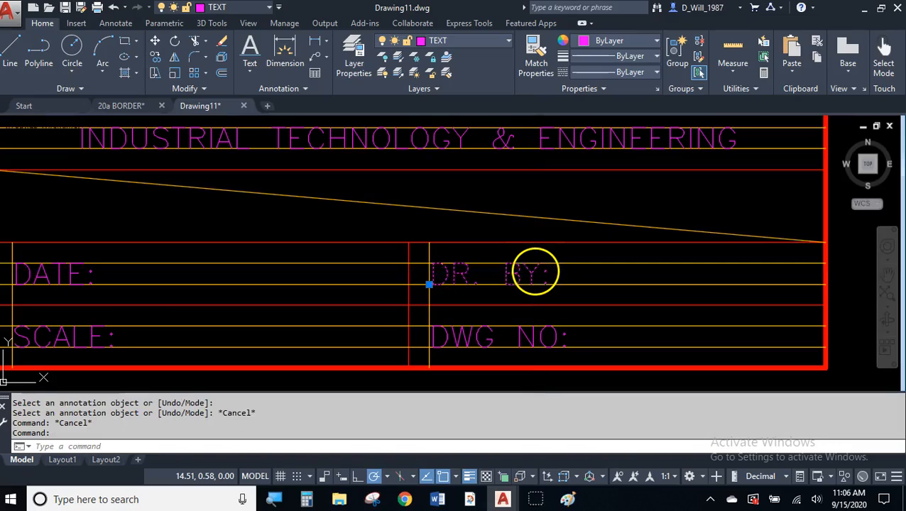
- Append the drafter's full name after the DR. BY: label
{"action": "double_click", "coordinate": [535, 272]}
{"action": "key", "text": "End"}
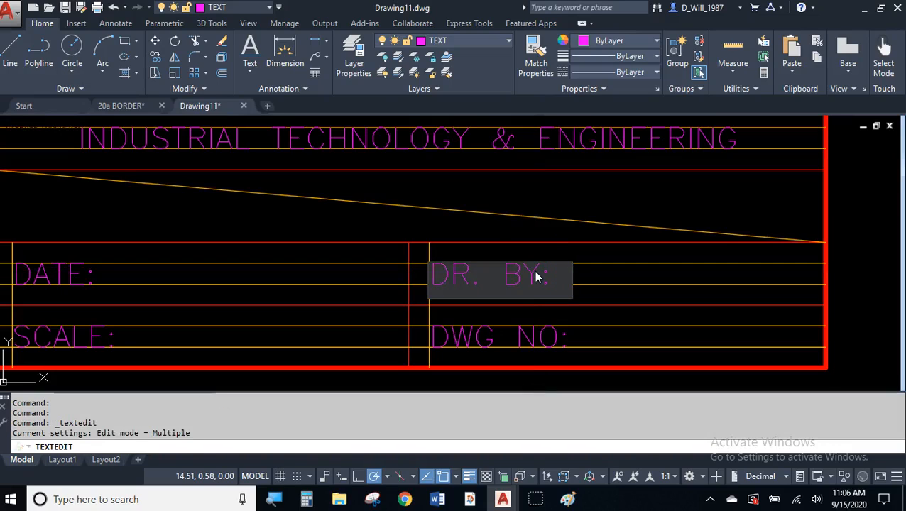
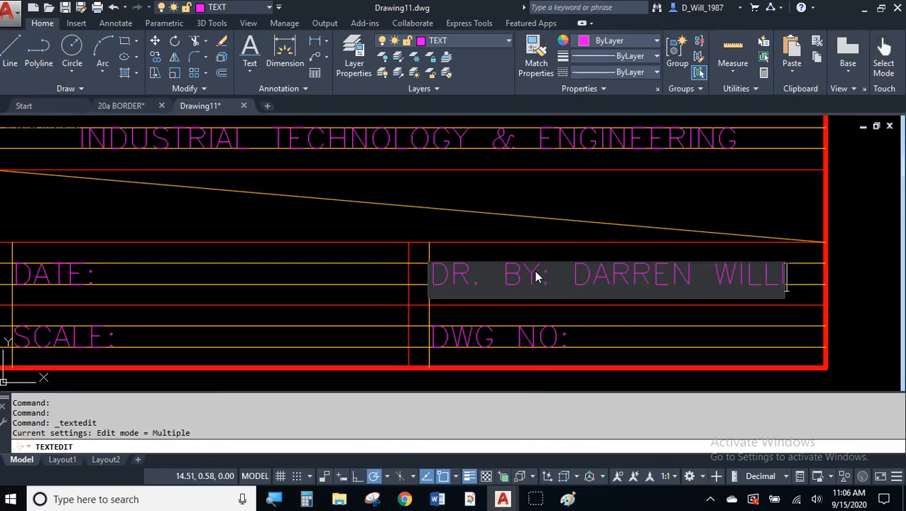
{"action": "left_click", "coordinate": [537, 254]}
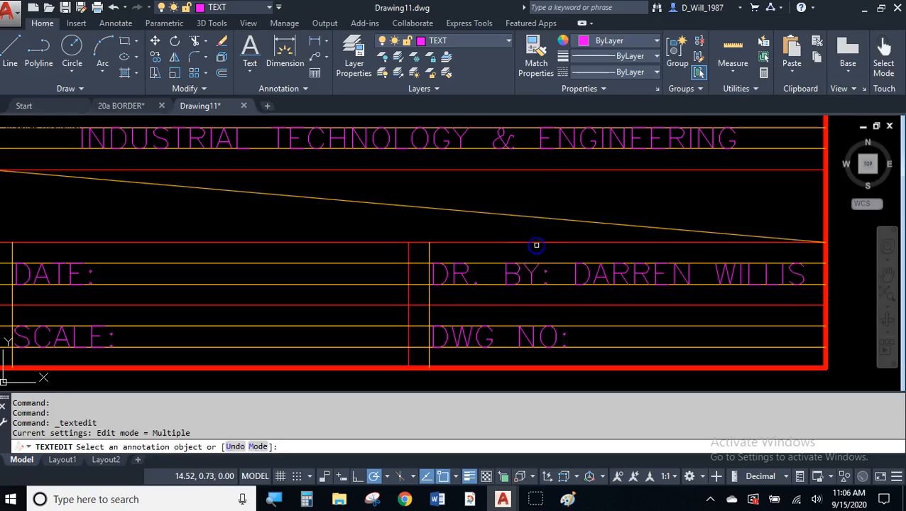
{"action": "key", "text": "Escape"}
{"action": "left_click", "coordinate": [598, 277]}
{"action": "key", "text": "Escape"}
{"action": "key", "text": "Escape"}
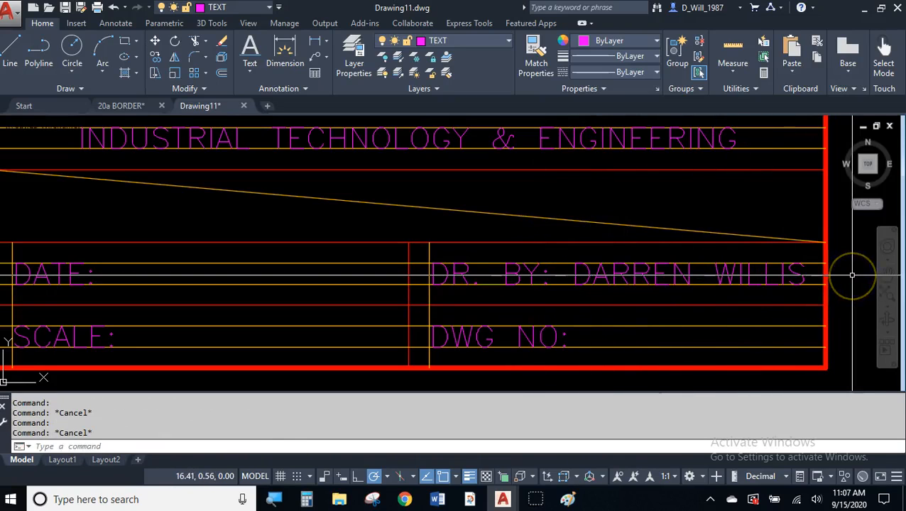
{"action": "scroll", "coordinate": [732, 263], "scroll_direction": "up", "scroll_amount": 4}
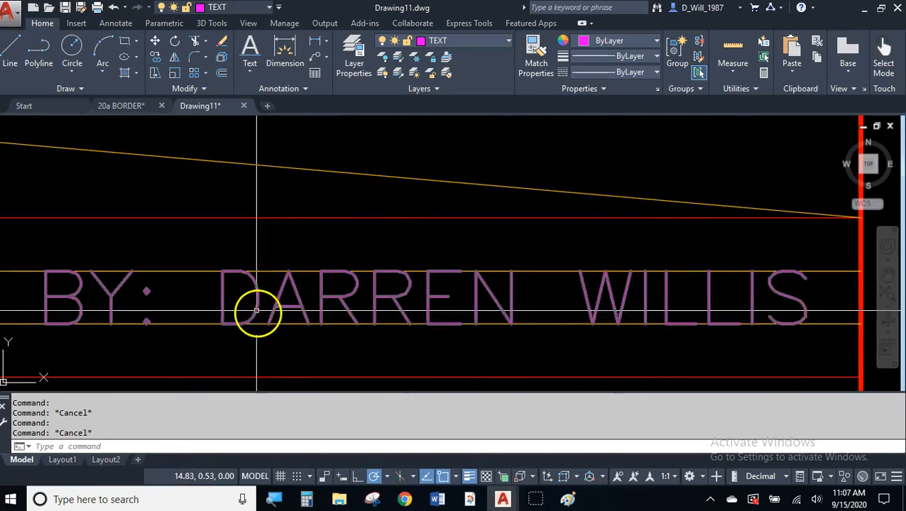
{"action": "scroll", "coordinate": [352, 302], "scroll_direction": "down", "scroll_amount": 2}
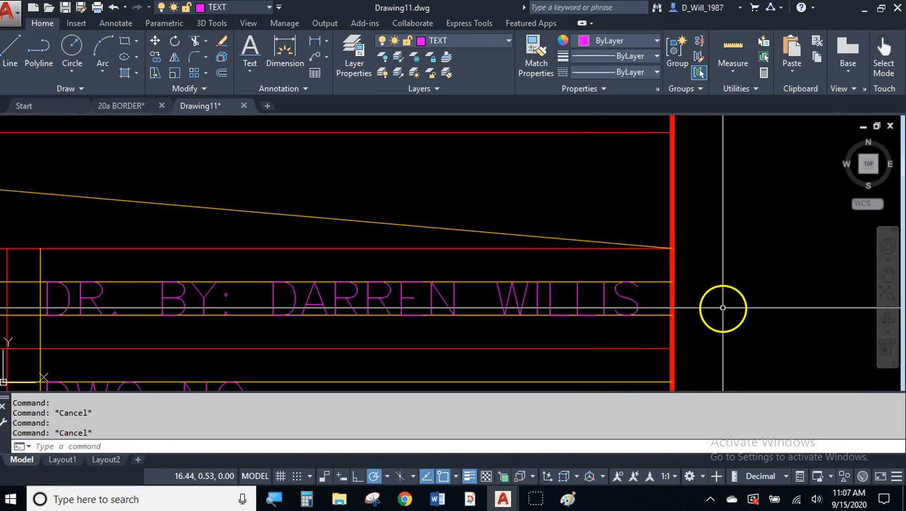
{"action": "scroll", "coordinate": [722, 305], "scroll_direction": "down", "scroll_amount": 3}
{"action": "middle_click_drag", "start_coordinate": [580, 283], "coordinate": [655, 284]}
{"action": "scroll", "coordinate": [654, 284], "scroll_direction": "down", "scroll_amount": 2}
{"action": "middle_click_drag", "start_coordinate": [614, 345], "coordinate": [664, 348]}
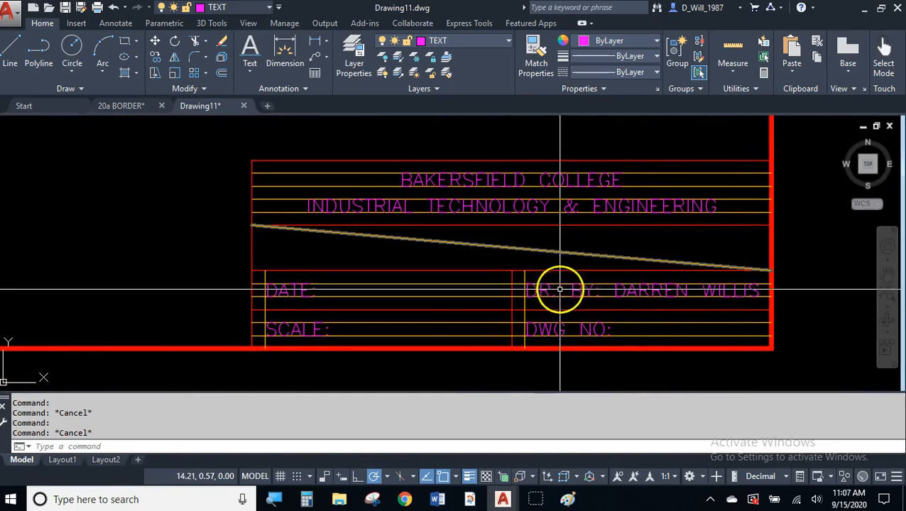
{"action": "mouse_move", "coordinate": [490, 247]}
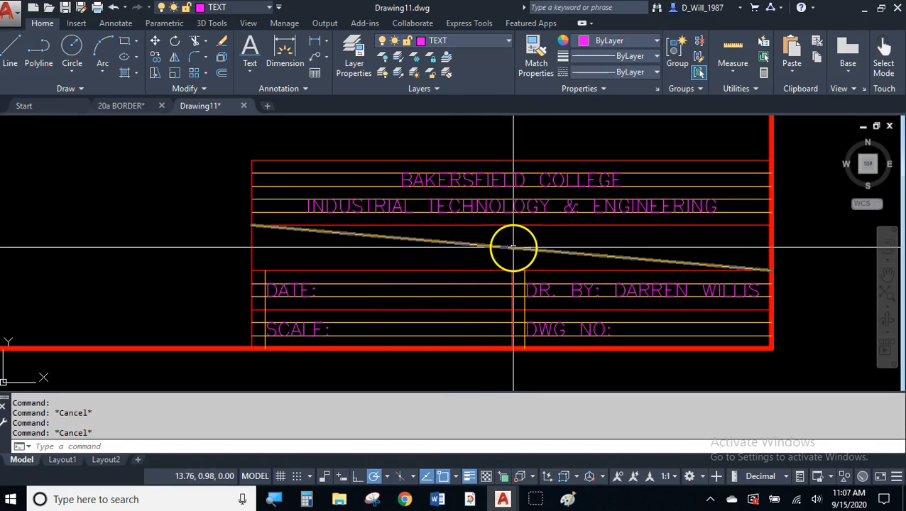
{"action": "left_click", "coordinate": [579, 290]}
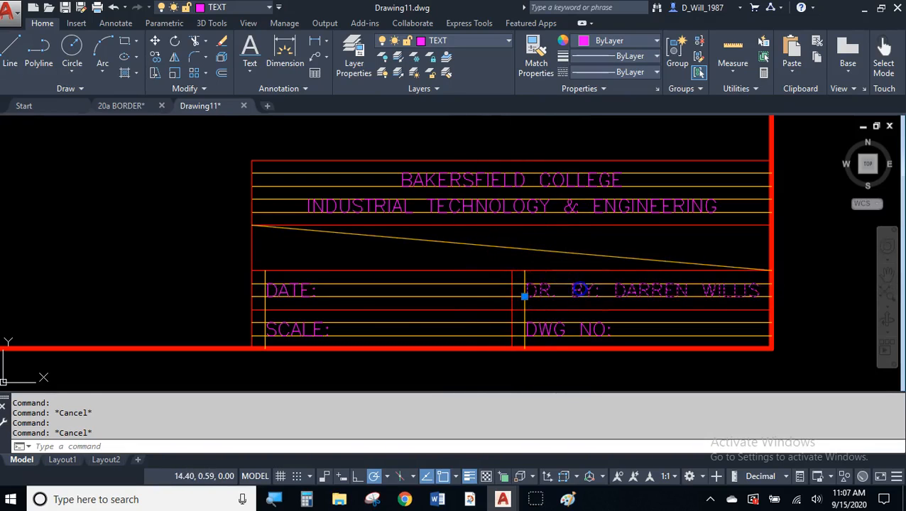
{"action": "key", "text": "Escape"}
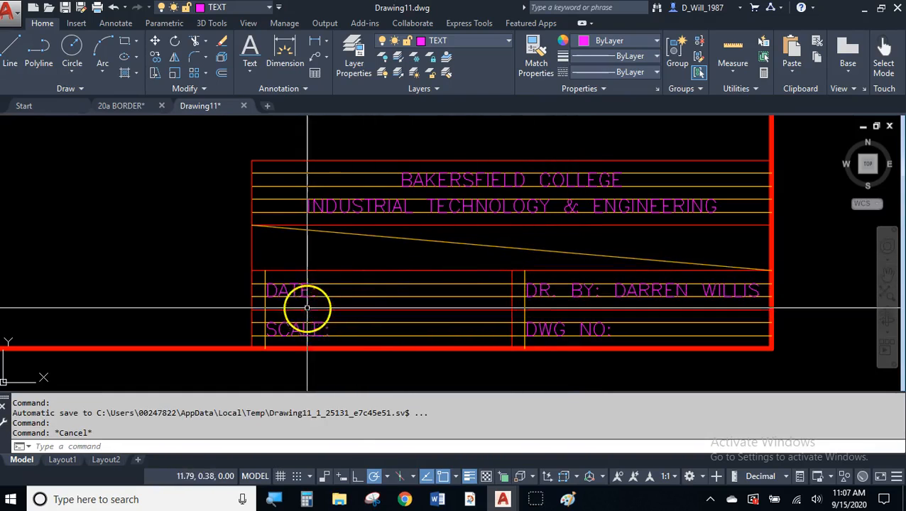
{"action": "left_click", "coordinate": [288, 292]}
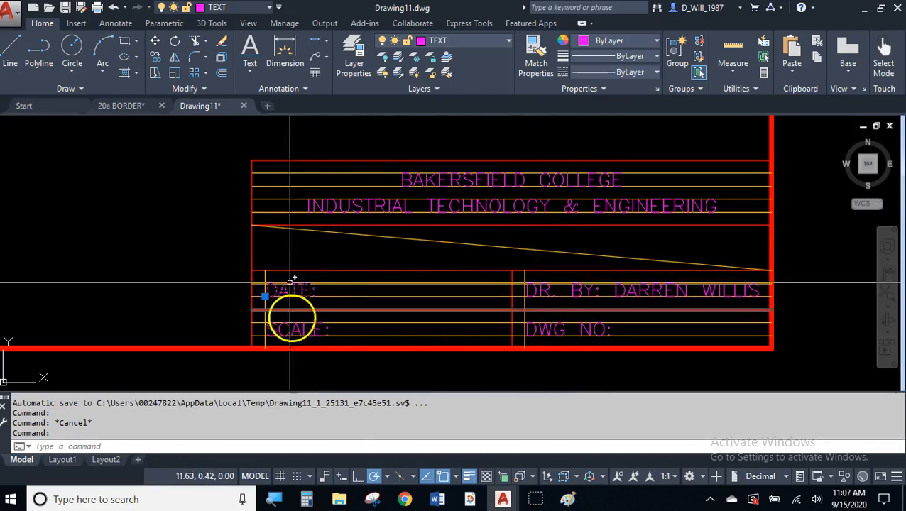
- Copy the DATE: label into the empty middle title band and show its Quick Properties
{"action": "left_click", "coordinate": [153, 61]}
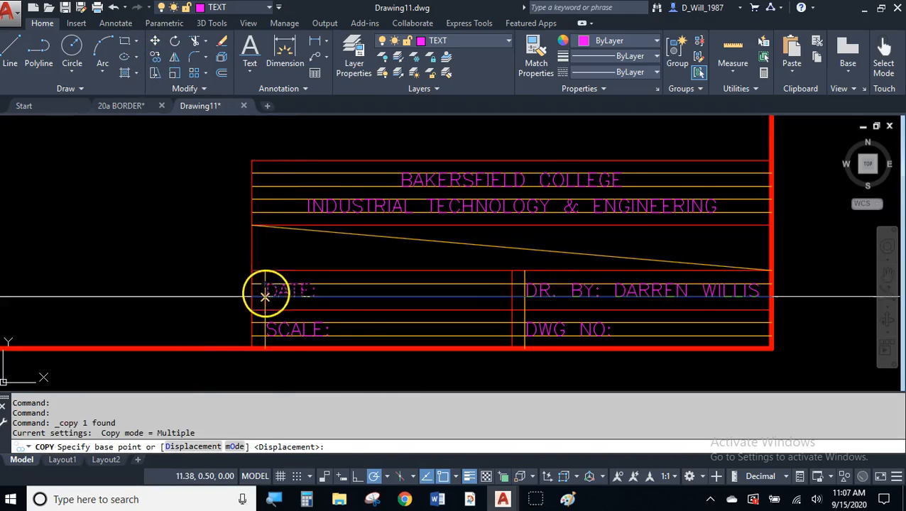
{"action": "left_click", "coordinate": [265, 296]}
{"action": "scroll", "coordinate": [373, 260], "scroll_direction": "up", "scroll_amount": 3}
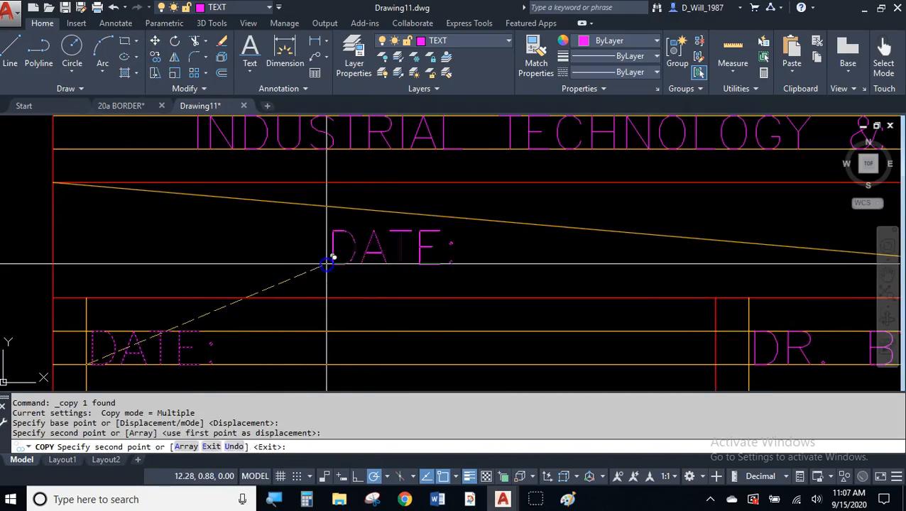
{"action": "key", "text": "Escape"}
{"action": "left_click", "coordinate": [380, 251]}
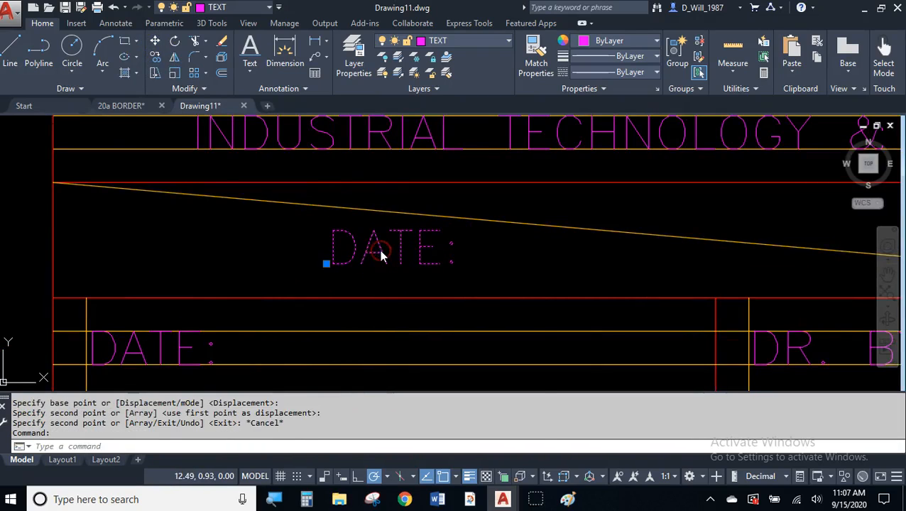
{"action": "right_click", "coordinate": [379, 250]}
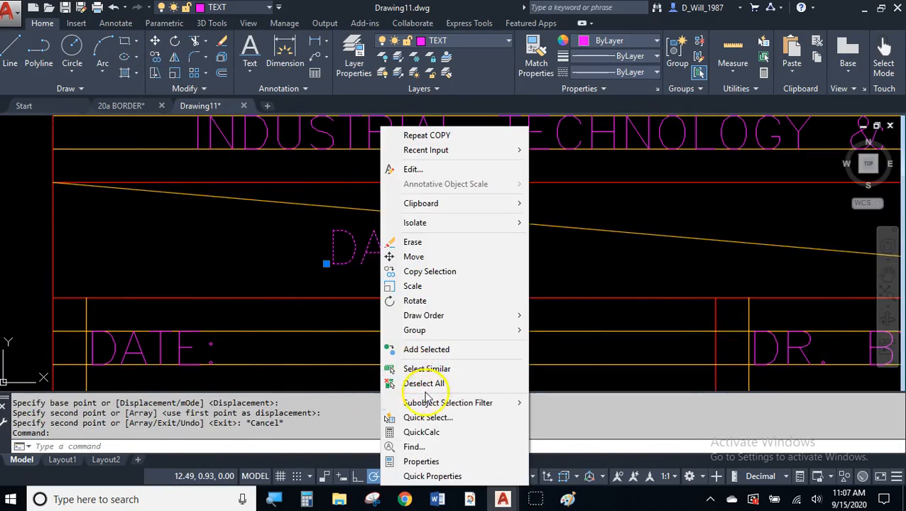
{"action": "left_click", "coordinate": [434, 476]}
{"action": "left_click", "coordinate": [447, 431]}
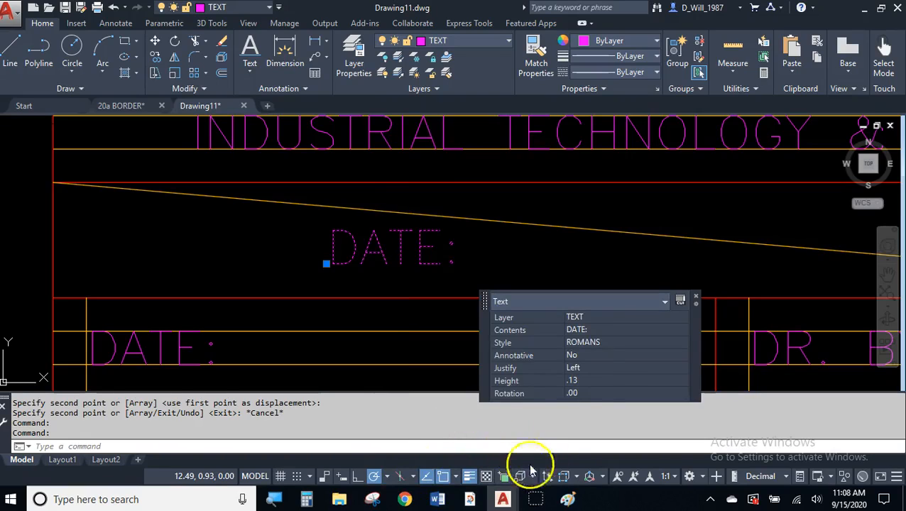
- Set the copied label to Middle center justification and .1875 text height
{"action": "left_click", "coordinate": [595, 369]}
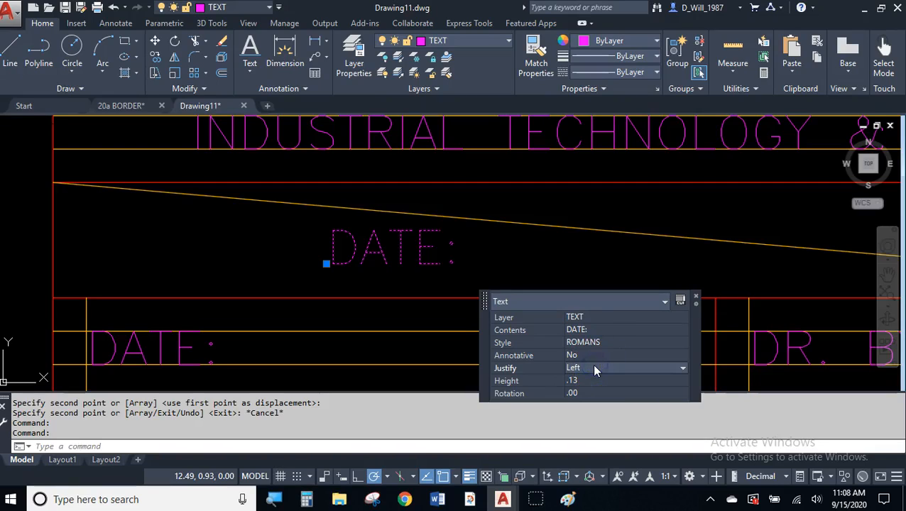
{"action": "left_click", "coordinate": [595, 369]}
{"action": "left_click_drag", "start_coordinate": [598, 398], "coordinate": [606, 470]}
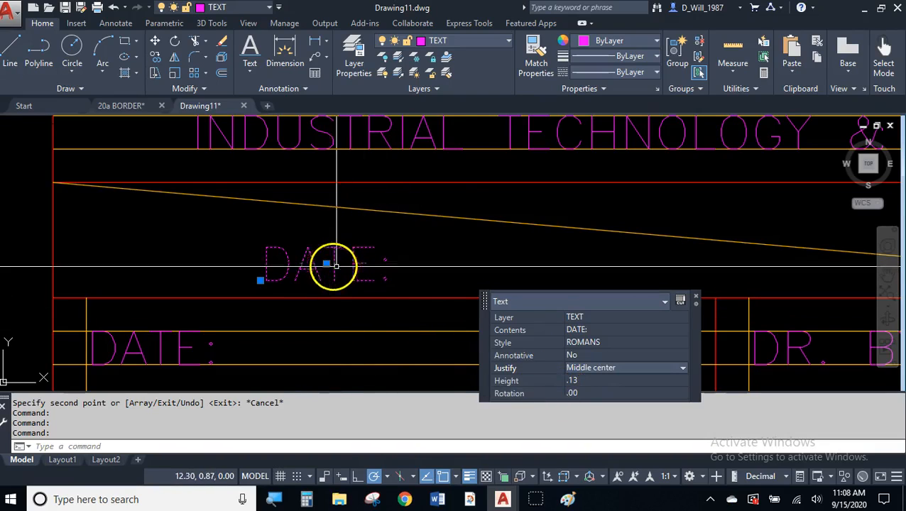
{"action": "left_click", "coordinate": [586, 382]}
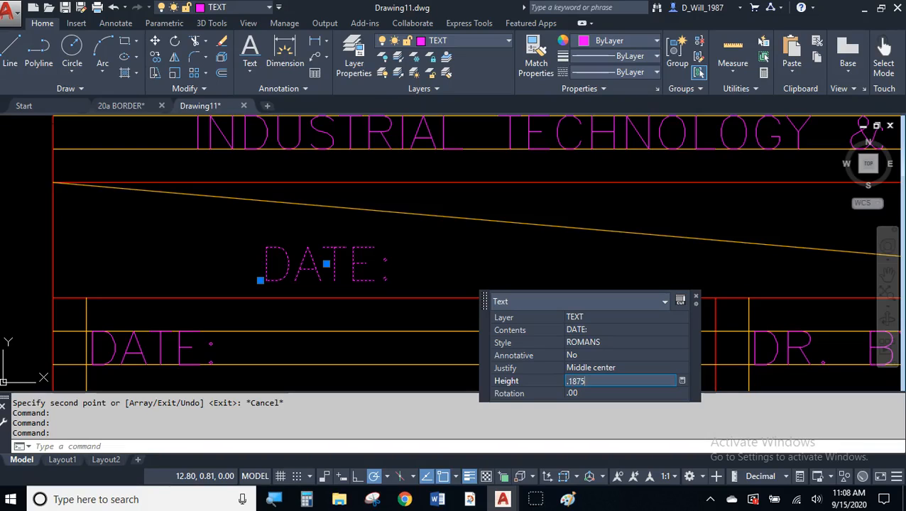
{"action": "key", "text": "Tab"}
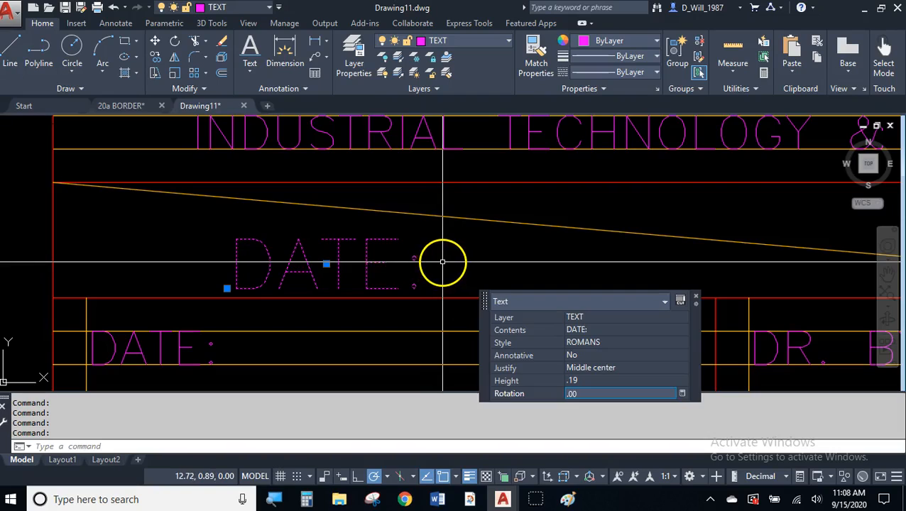
{"action": "key", "text": "Escape"}
{"action": "key", "text": "Escape"}
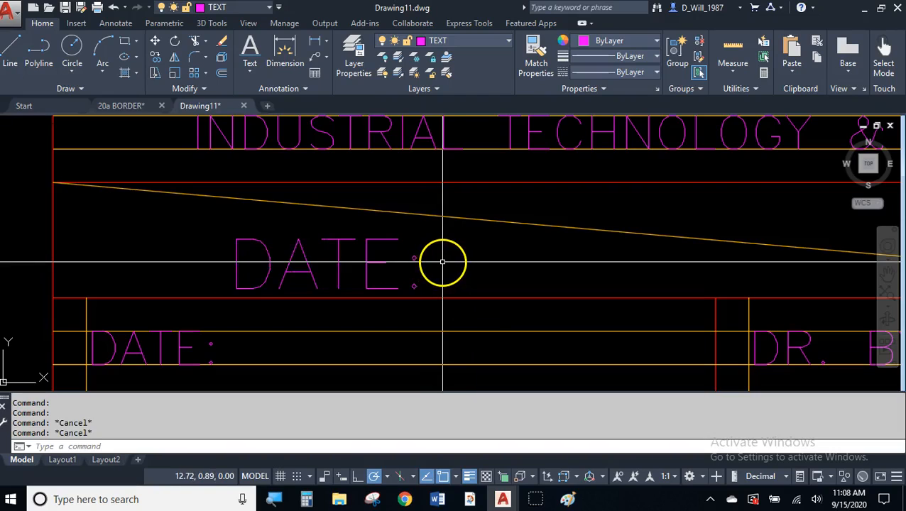
- Remove the colon from the copied label and centre it in the title space
{"action": "double_click", "coordinate": [401, 255]}
{"action": "key", "text": "End"}
{"action": "key", "text": "BackSpace"}
{"action": "key", "text": "Return"}
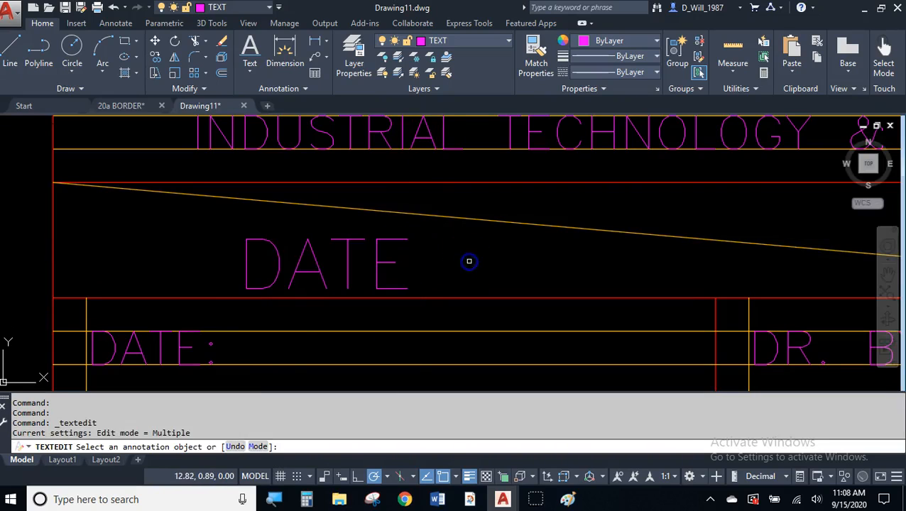
{"action": "key", "text": "Escape"}
{"action": "left_click", "coordinate": [326, 264]}
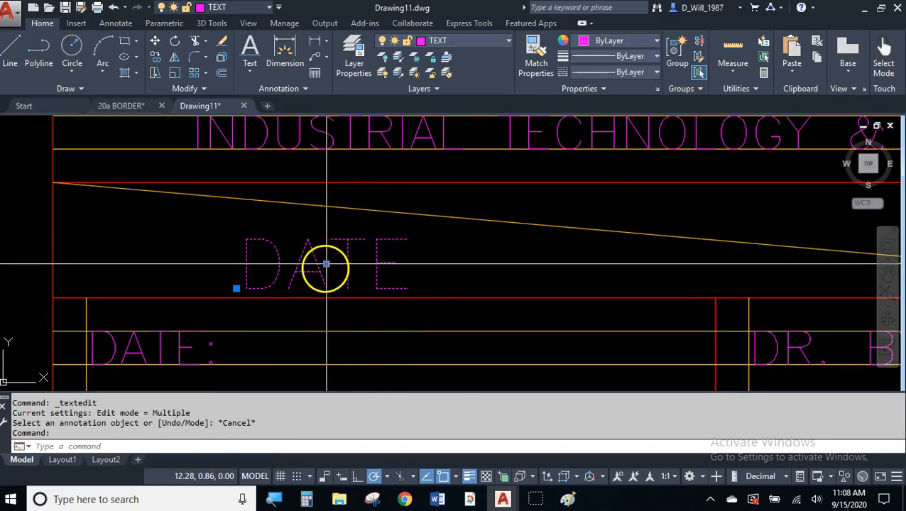
{"action": "scroll", "coordinate": [326, 264], "scroll_direction": "down", "scroll_amount": 2}
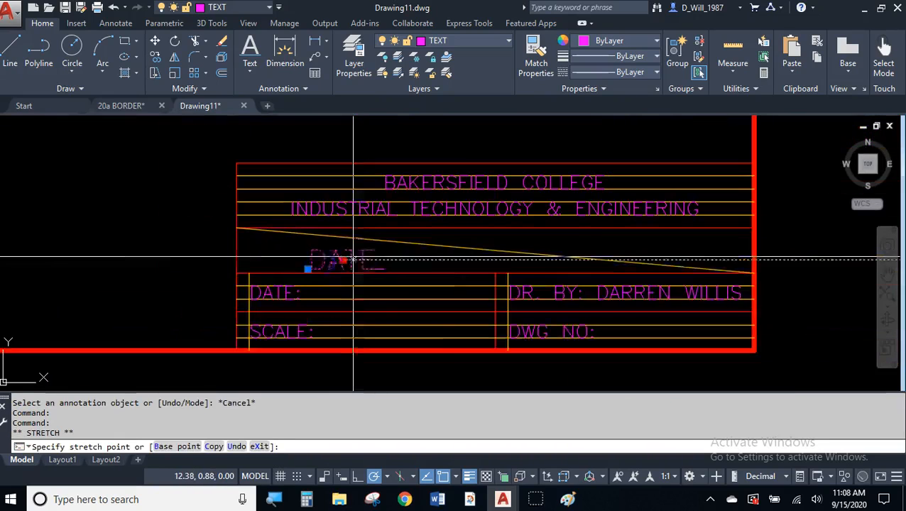
{"action": "left_click", "coordinate": [495, 250]}
{"action": "key", "text": "Escape"}
{"action": "middle_click_drag", "start_coordinate": [580, 269], "coordinate": [521, 264]}
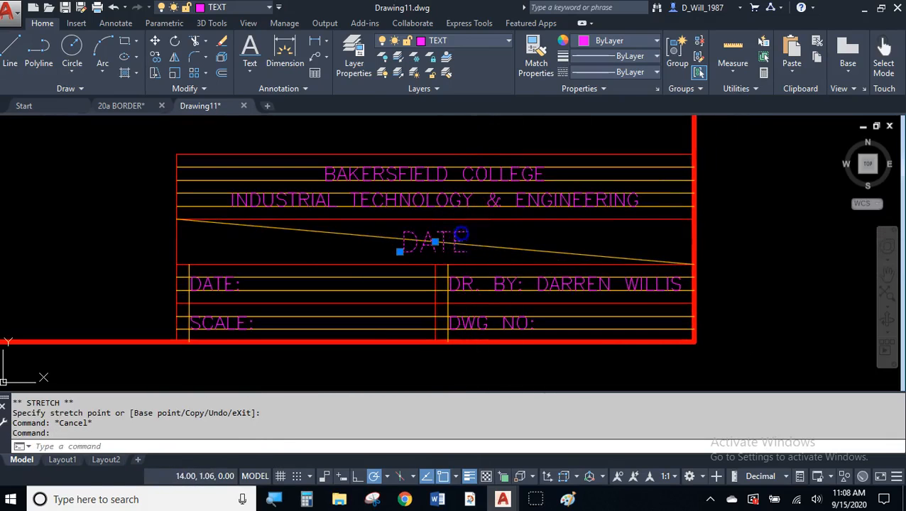
- Retype the centred label, ending with the text TITLE
{"action": "double_click", "coordinate": [434, 243]}
{"action": "type", "text": "112"}
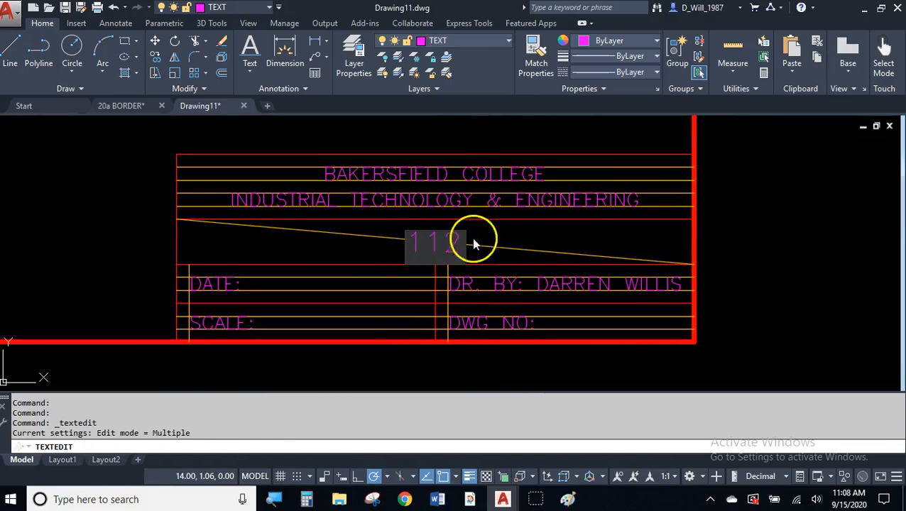
{"action": "left_click", "coordinate": [505, 235]}
{"action": "key", "text": "Escape"}
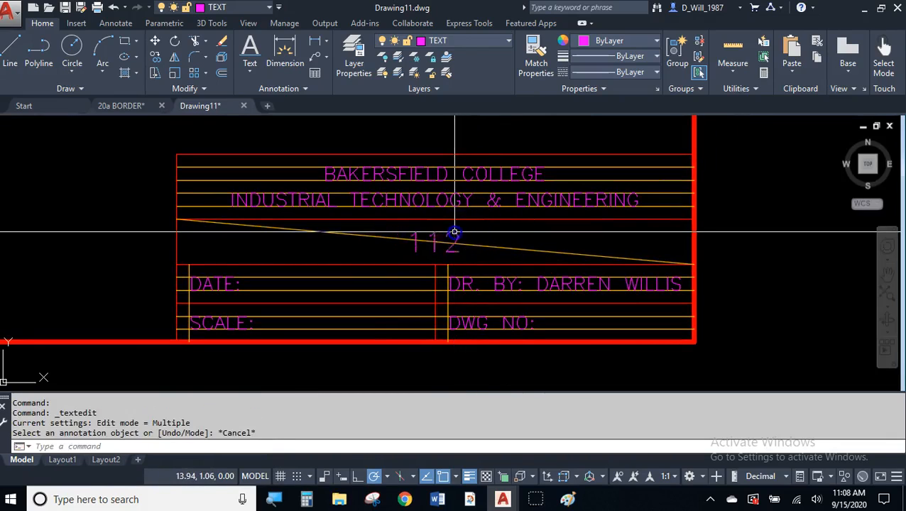
{"action": "double_click", "coordinate": [454, 243]}
{"action": "type", "text": "FLUX CAPA"}
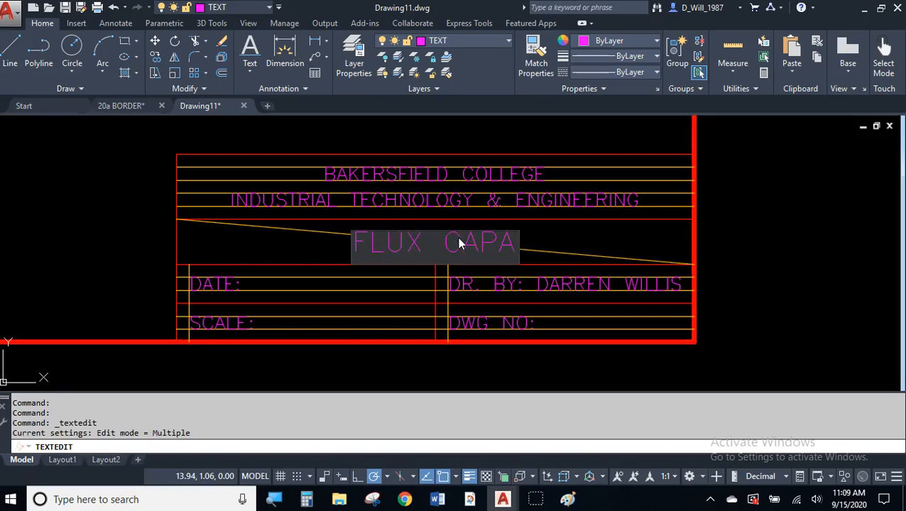
{"action": "type", "text": "CITOR"}
{"action": "left_click", "coordinate": [561, 247]}
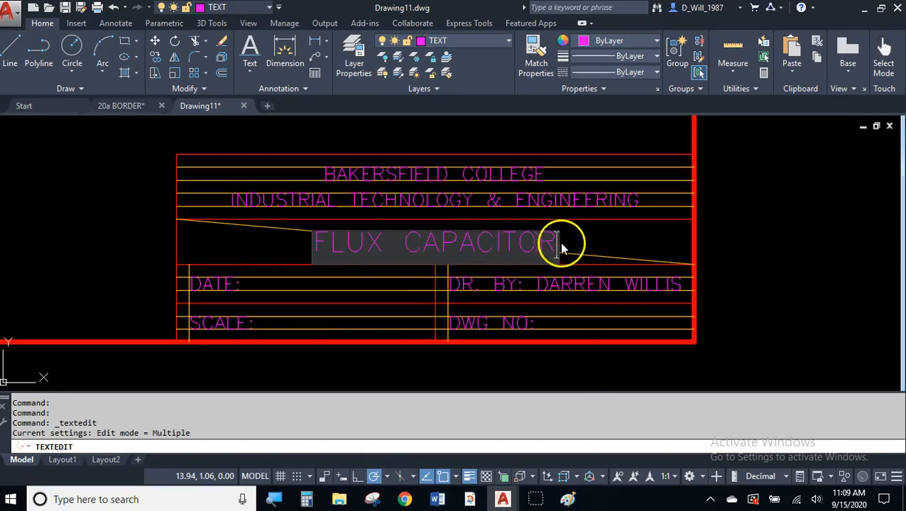
{"action": "key", "text": "Escape"}
{"action": "left_click", "coordinate": [553, 238]}
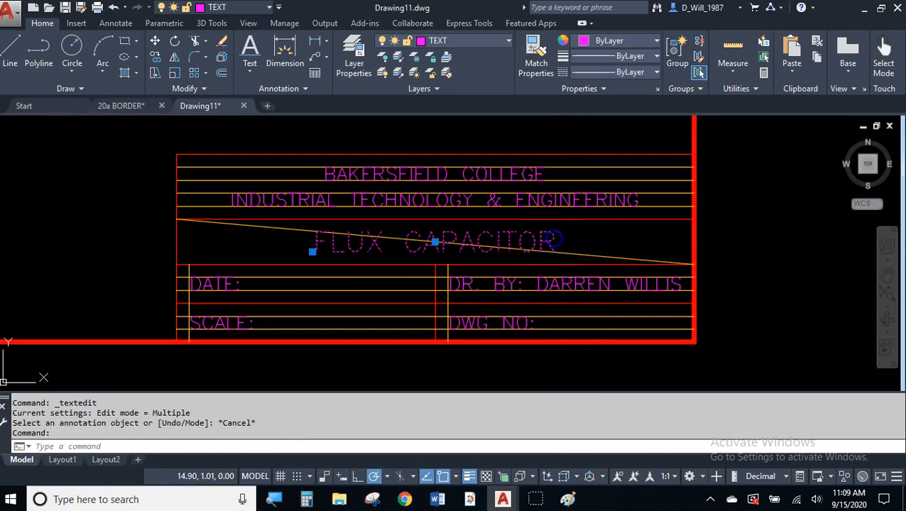
{"action": "double_click", "coordinate": [553, 239]}
{"action": "type", "text": "TITLE"}
{"action": "left_click", "coordinate": [553, 237]}
{"action": "key", "text": "Escape"}
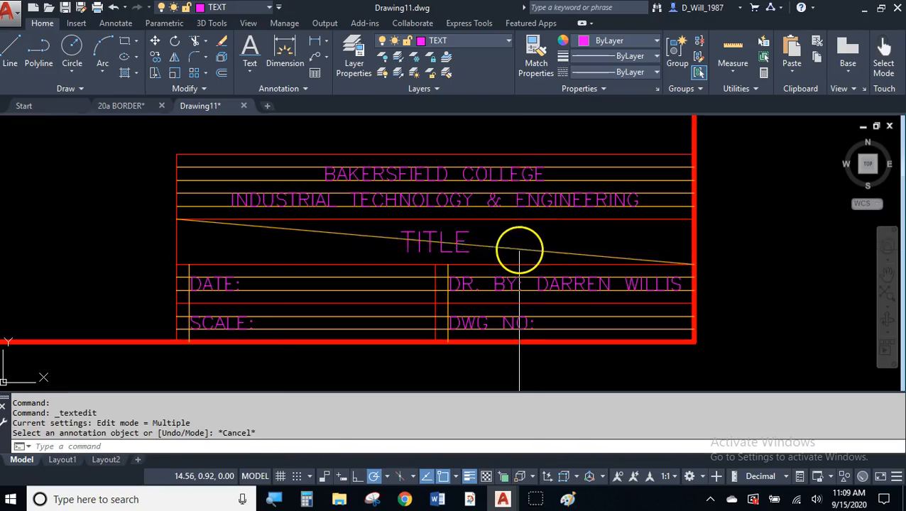
- Turn off the CONSTRUCTION layer from the Layer dropdown to hide the guide lines
{"action": "left_click", "coordinate": [519, 250]}
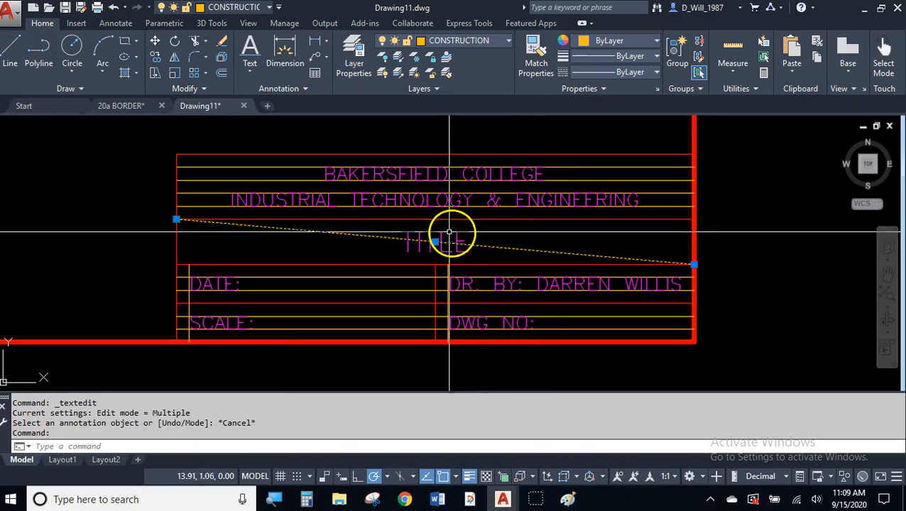
{"action": "scroll", "coordinate": [442, 240], "scroll_direction": "up", "scroll_amount": 4}
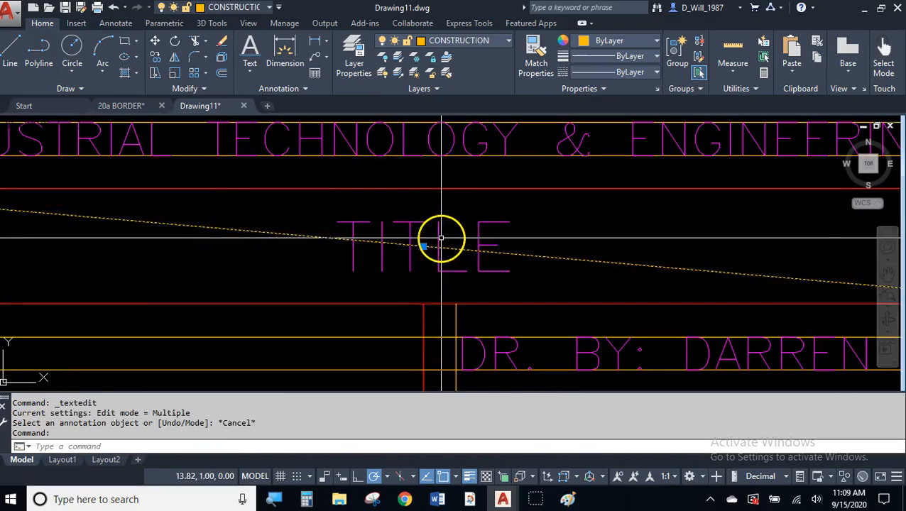
{"action": "key", "text": "Escape"}
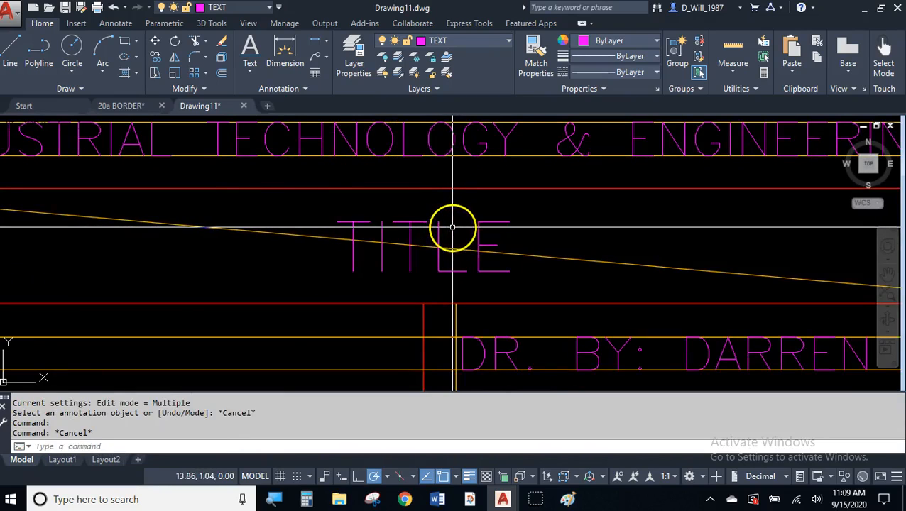
{"action": "scroll", "coordinate": [489, 228], "scroll_direction": "down", "scroll_amount": 3}
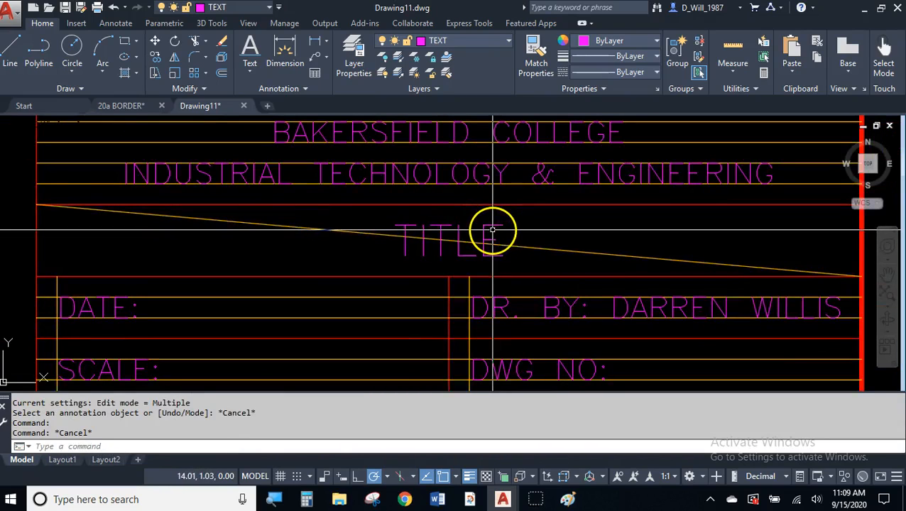
{"action": "scroll", "coordinate": [493, 229], "scroll_direction": "down", "scroll_amount": 3}
{"action": "middle_click", "coordinate": [480, 243]}
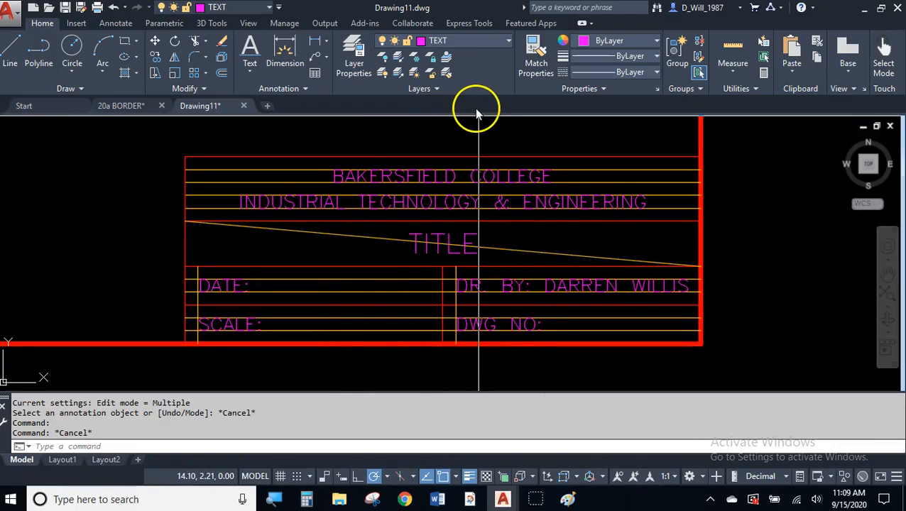
{"action": "left_click", "coordinate": [469, 40]}
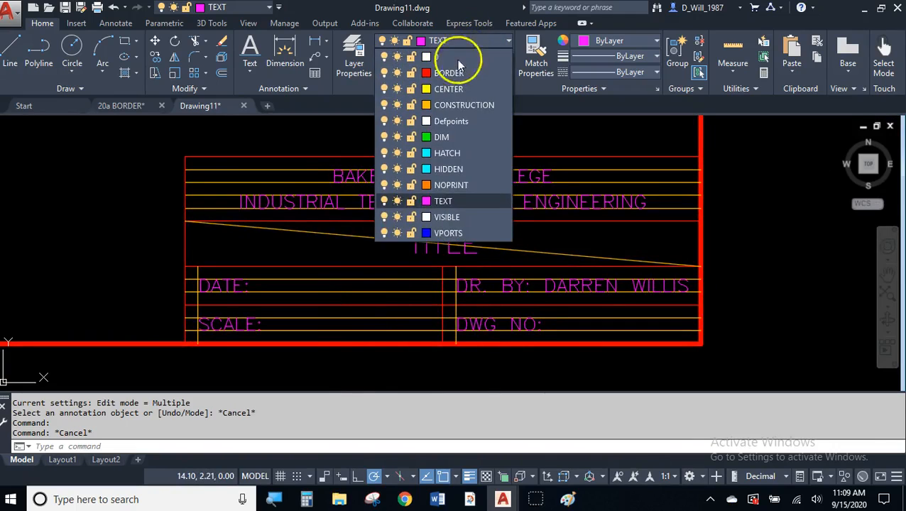
{"action": "left_click", "coordinate": [384, 105]}
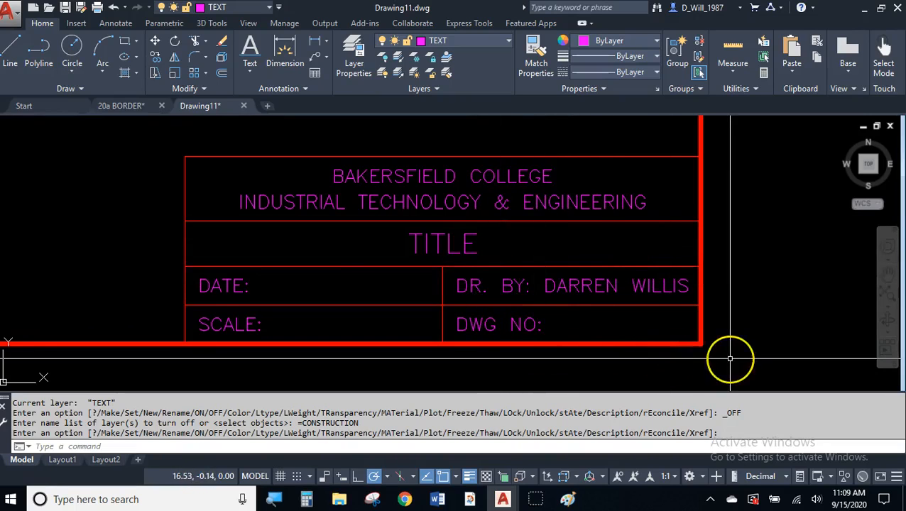
- Inspect the cleaned title block and zoom out to show the entire border
{"action": "scroll", "coordinate": [480, 155], "scroll_direction": "up", "scroll_amount": 5}
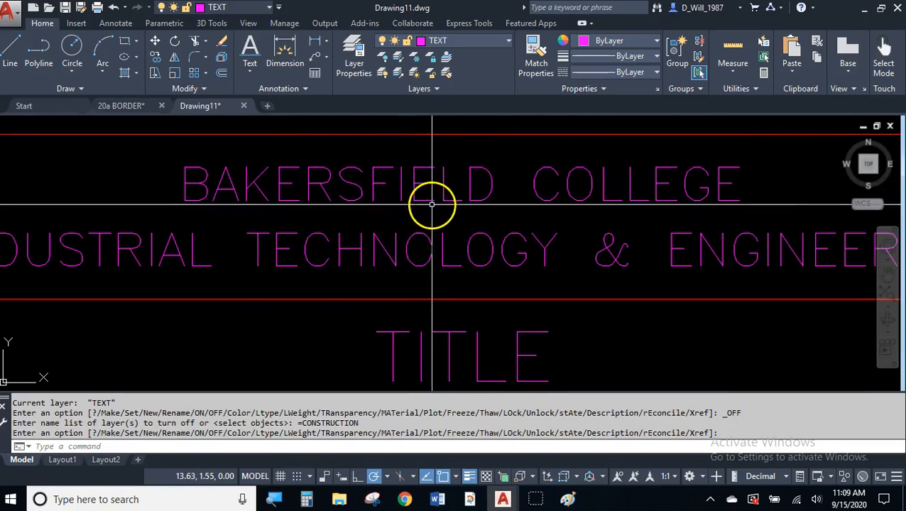
{"action": "scroll", "coordinate": [445, 201], "scroll_direction": "down", "scroll_amount": 5}
{"action": "scroll", "coordinate": [449, 238], "scroll_direction": "down", "scroll_amount": 3}
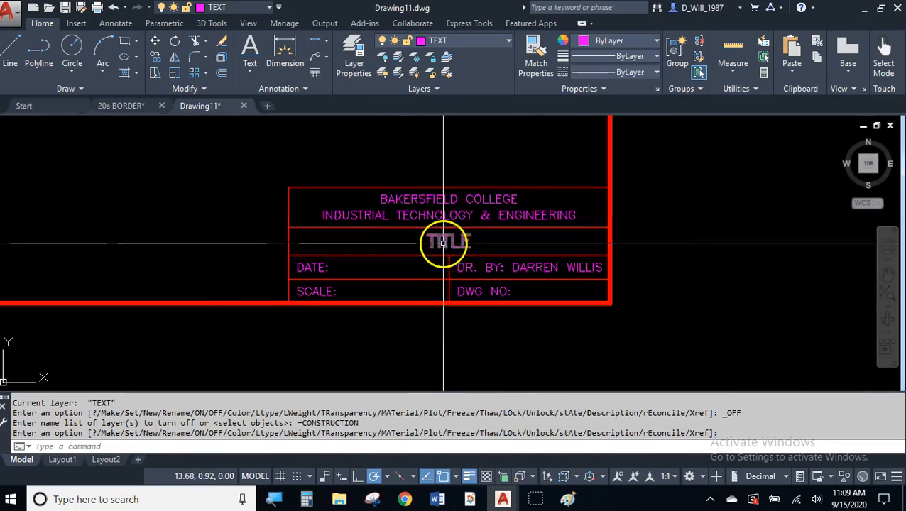
{"action": "scroll", "coordinate": [449, 237], "scroll_direction": "up", "scroll_amount": 3}
{"action": "left_click", "coordinate": [454, 241]}
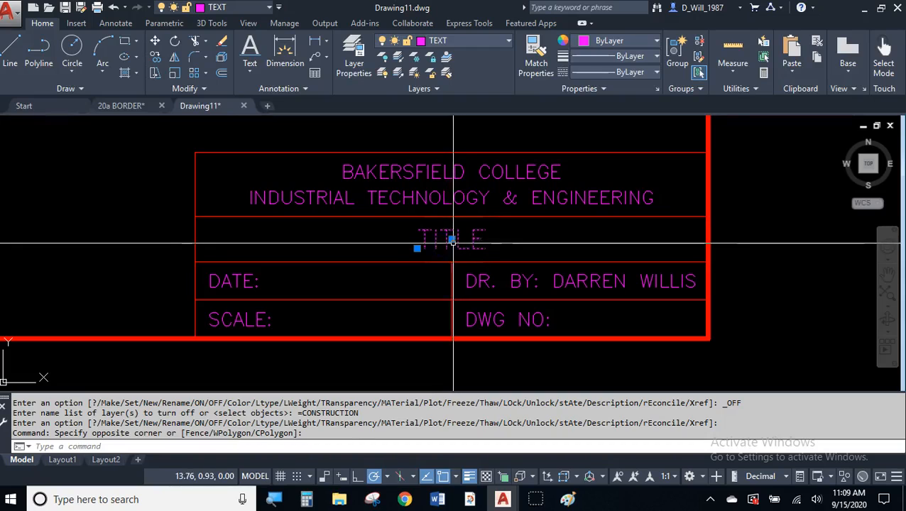
{"action": "key", "text": "Escape"}
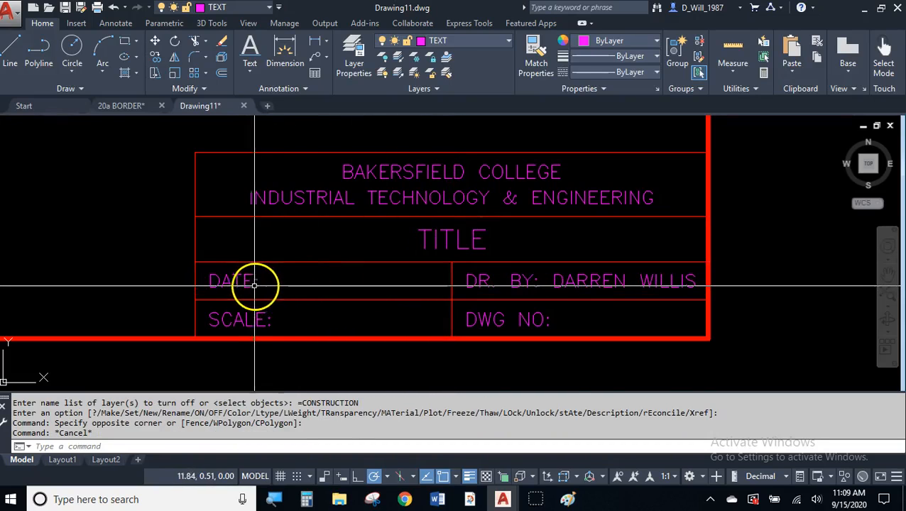
{"action": "scroll", "coordinate": [249, 286], "scroll_direction": "up", "scroll_amount": 3}
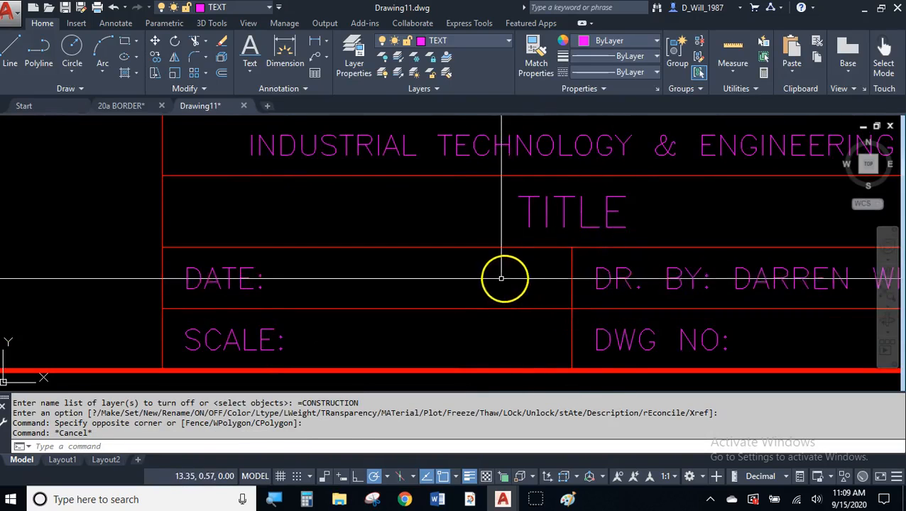
{"action": "scroll", "coordinate": [503, 234], "scroll_direction": "down", "scroll_amount": 3}
{"action": "mouse_move", "coordinate": [622, 273]}
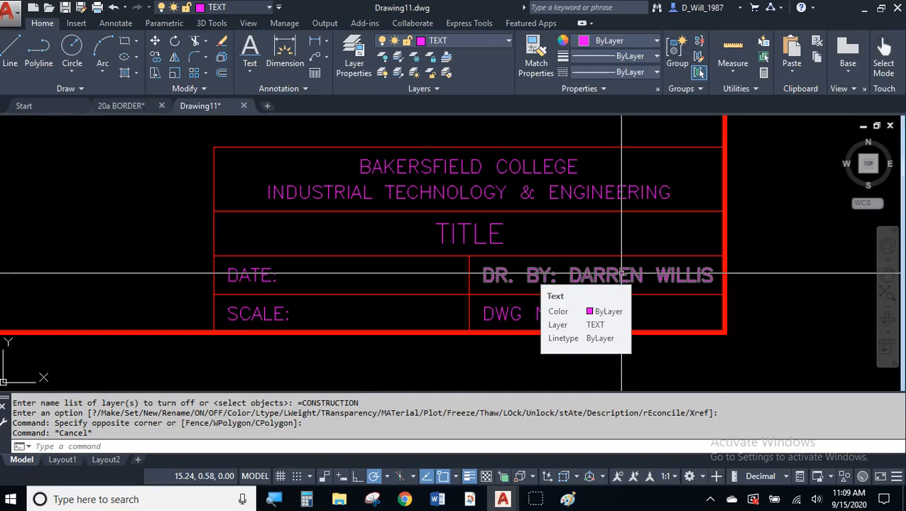
{"action": "middle_click", "coordinate": [740, 250]}
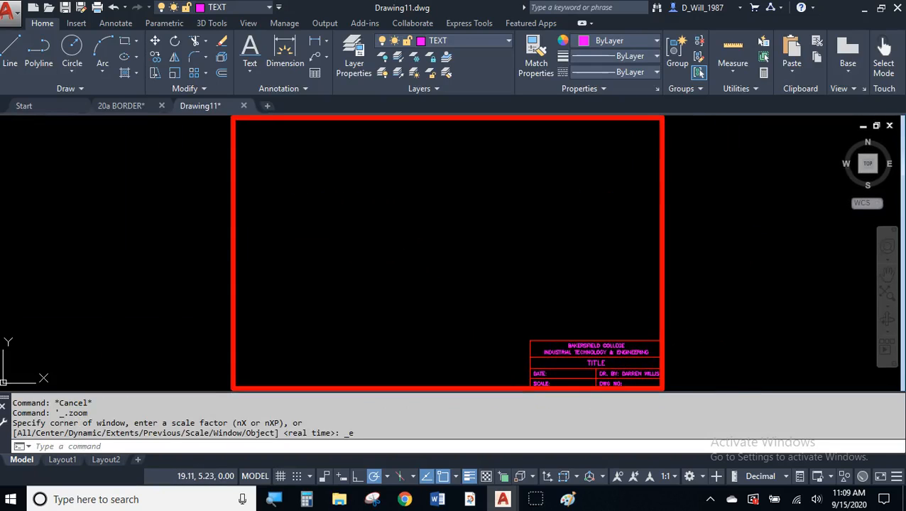
- Zoom to extents on the red border and bring up Save Drawing As with Ctrl+Shift+S
{"action": "scroll", "coordinate": [714, 240], "scroll_direction": "down", "scroll_amount": 2}
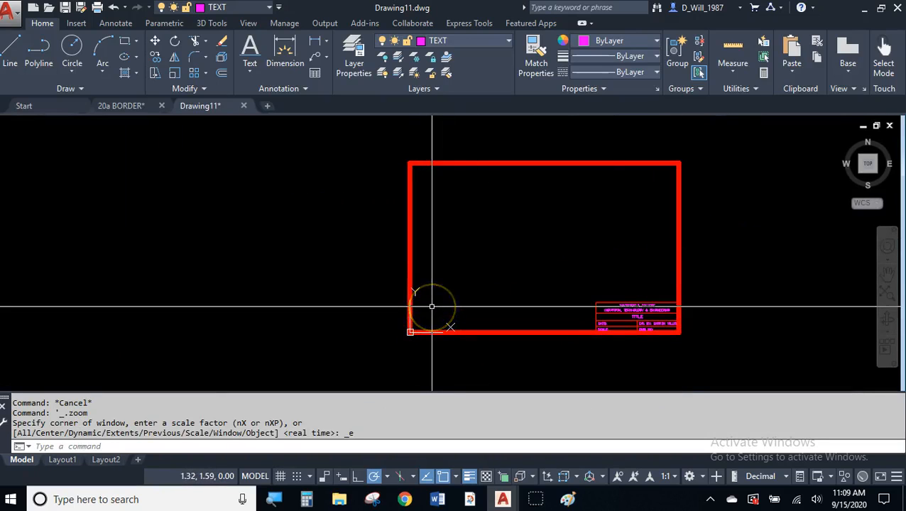
{"action": "middle_click", "coordinate": [487, 270]}
{"action": "middle_click", "coordinate": [487, 271]}
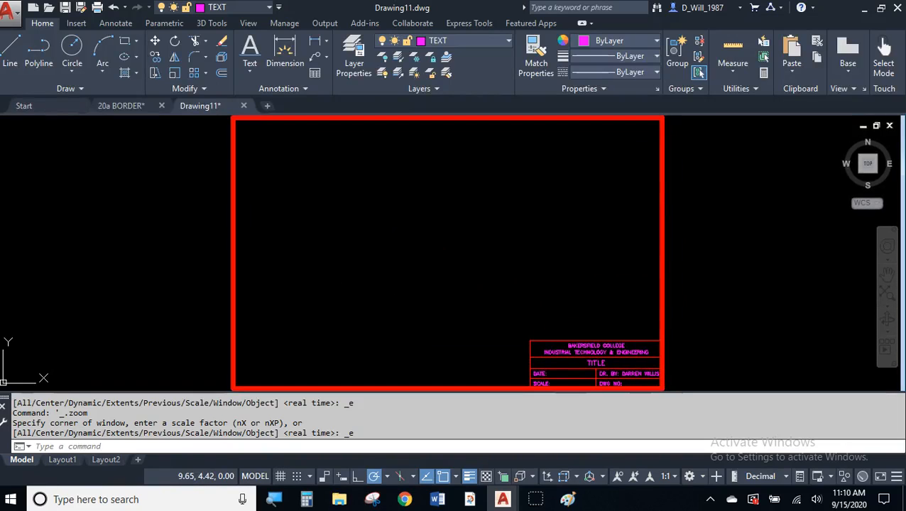
{"action": "left_click", "coordinate": [394, 117]}
{"action": "left_click", "coordinate": [115, 39]}
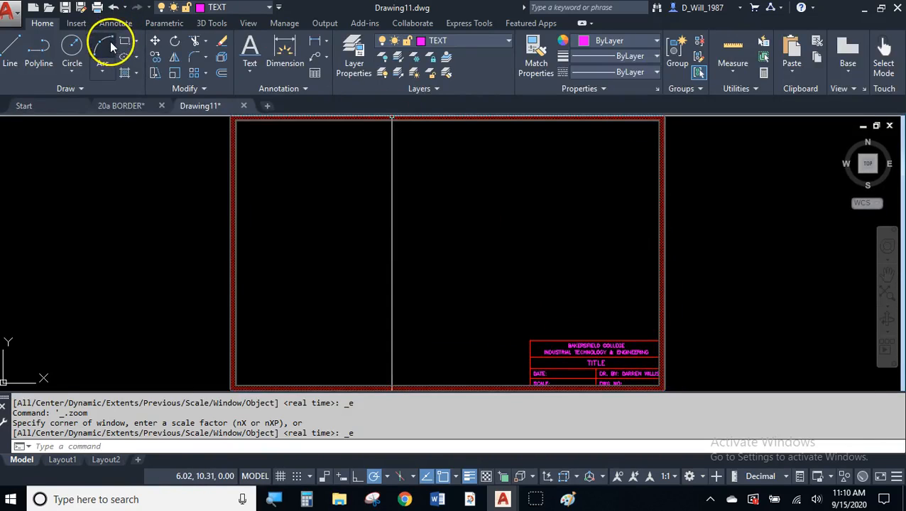
{"action": "double_click", "coordinate": [13, 26]}
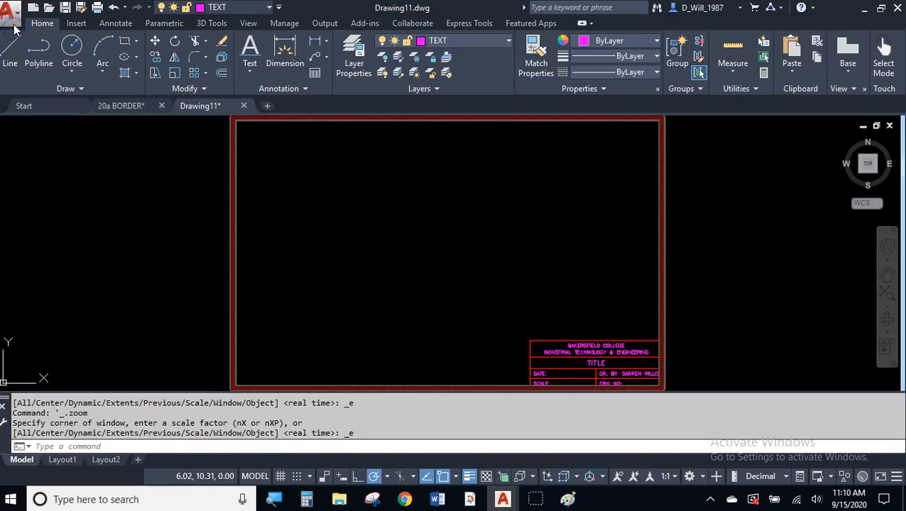
{"action": "left_click", "coordinate": [13, 21]}
{"action": "key", "text": "Escape"}
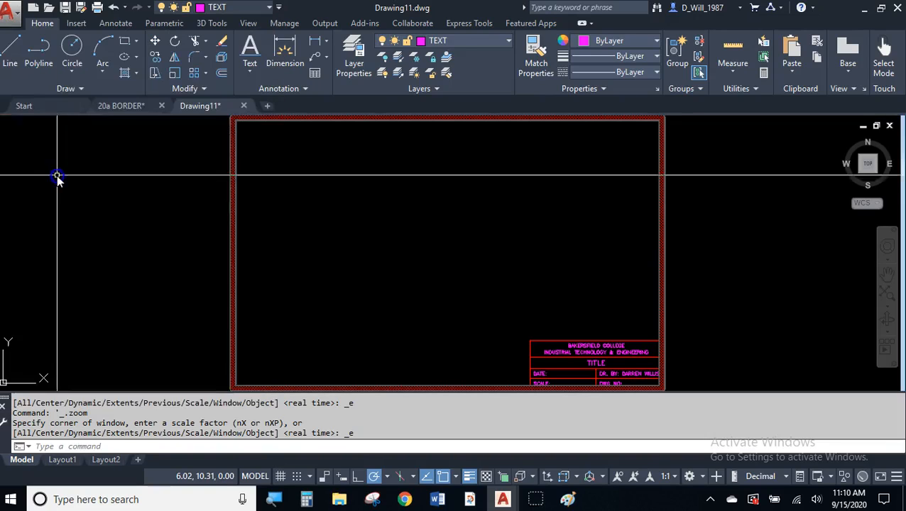
{"action": "key", "text": "ctrl+shift+s"}
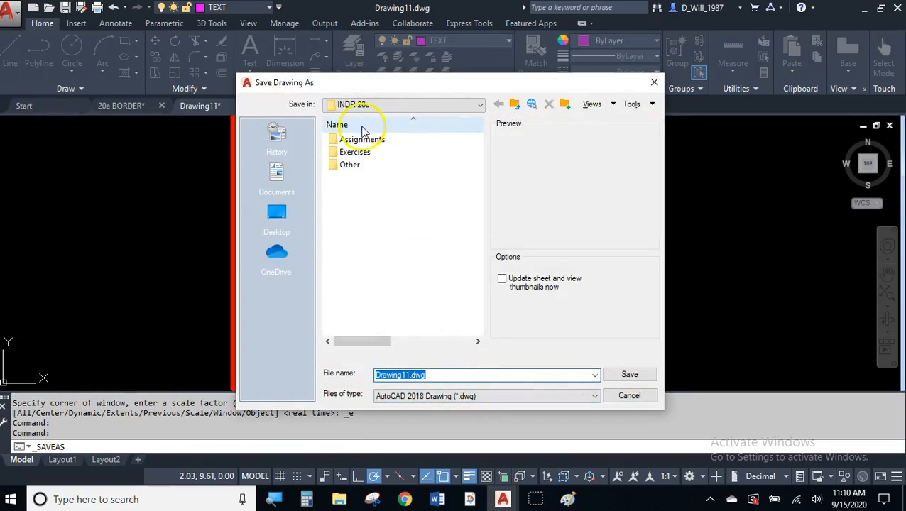
- Save the drawing as 20A BORDER in OneDrive's INDR 20a > Assignments folder
{"action": "left_click", "coordinate": [281, 259]}
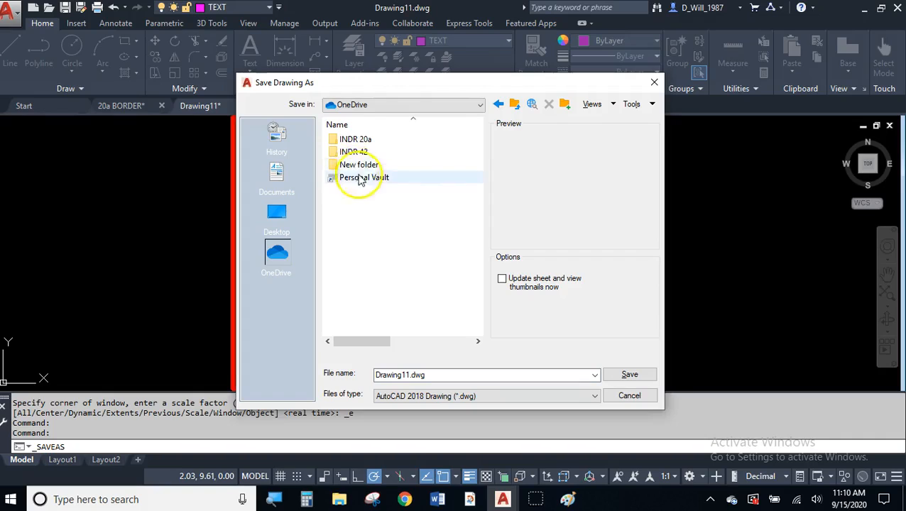
{"action": "double_click", "coordinate": [350, 139]}
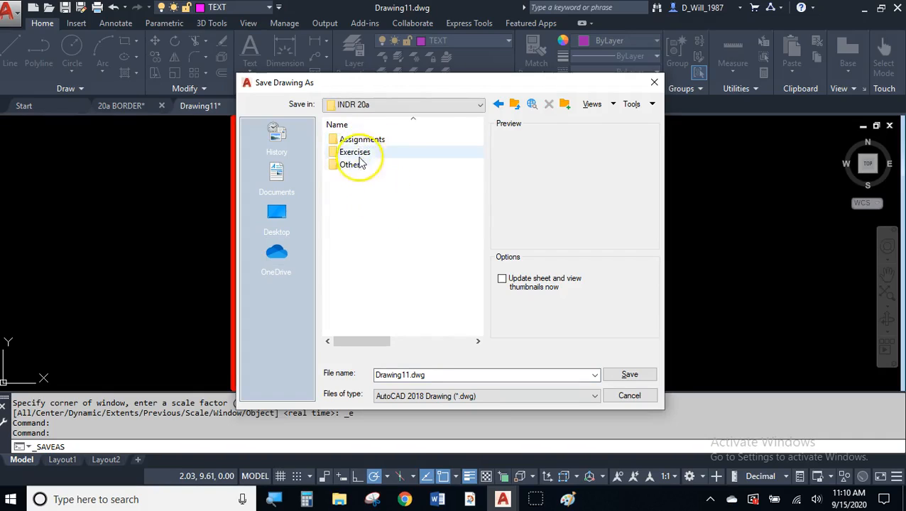
{"action": "double_click", "coordinate": [360, 141]}
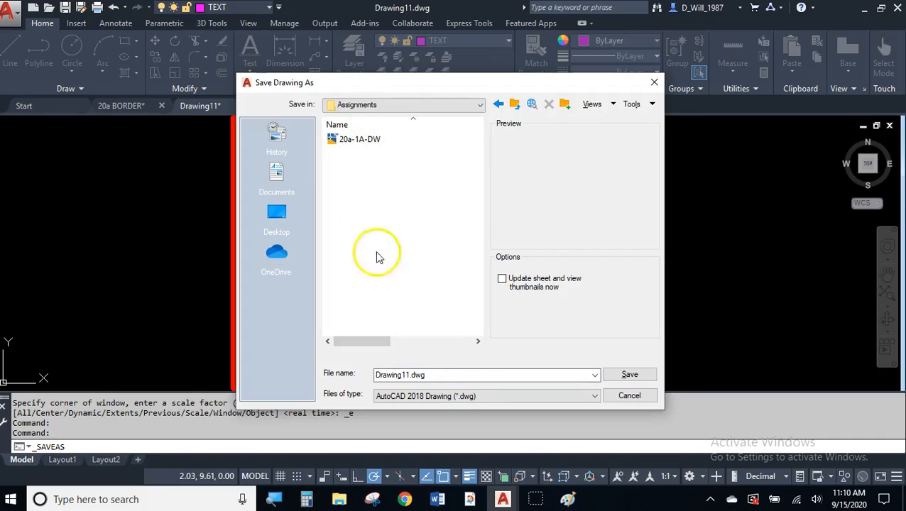
{"action": "left_click", "coordinate": [448, 375]}
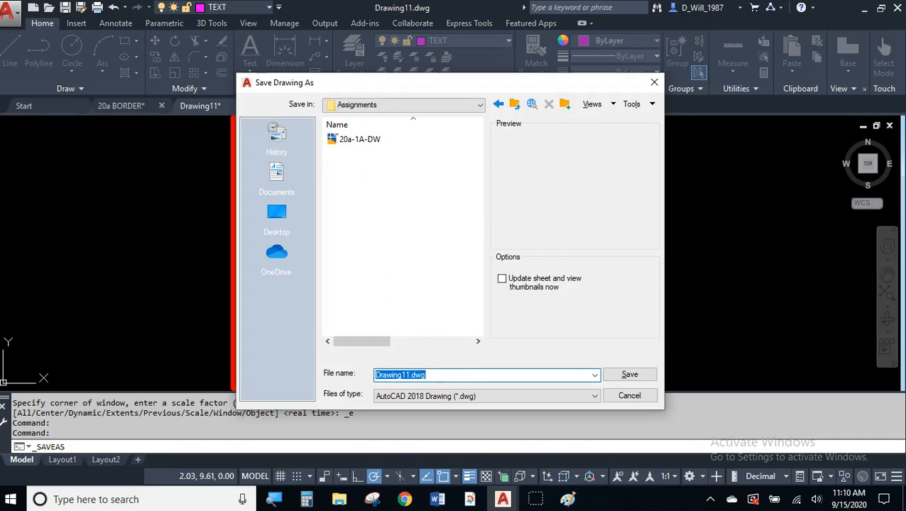
{"action": "type", "text": "20A BORDER"}
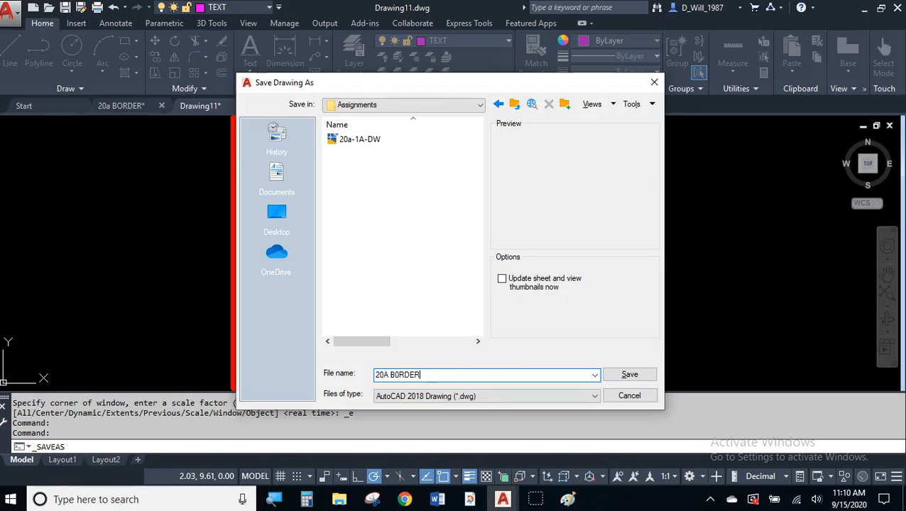
{"action": "left_click", "coordinate": [628, 376]}
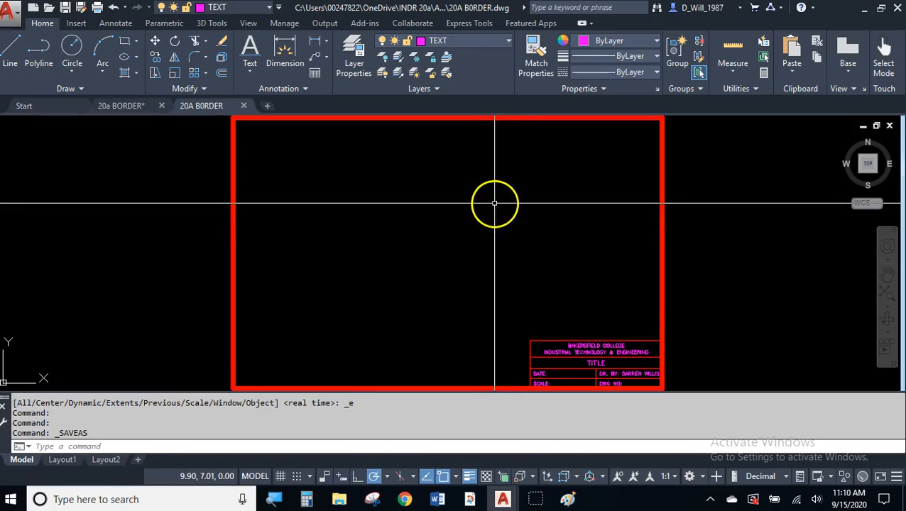
{"action": "middle_click_drag", "start_coordinate": [493, 223], "coordinate": [467, 247]}
{"action": "middle_click", "coordinate": [492, 225]}
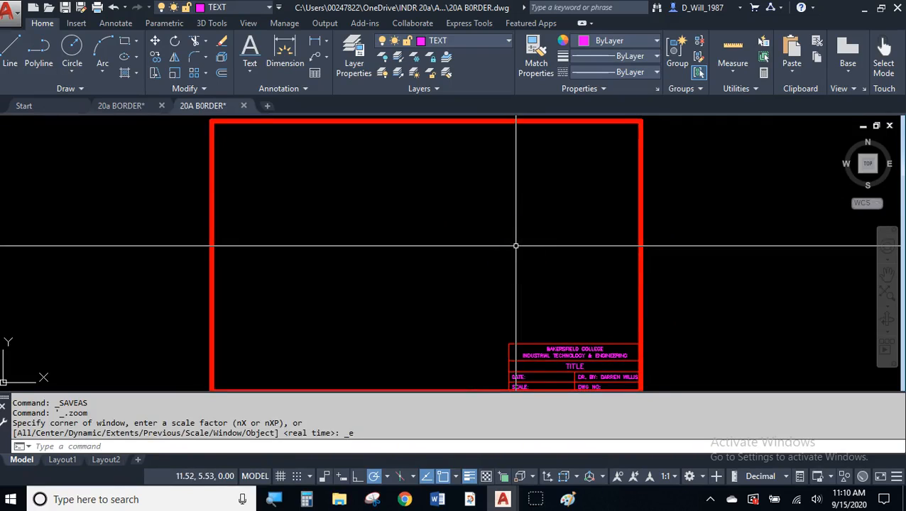
{"action": "left_click", "coordinate": [390, 415]}
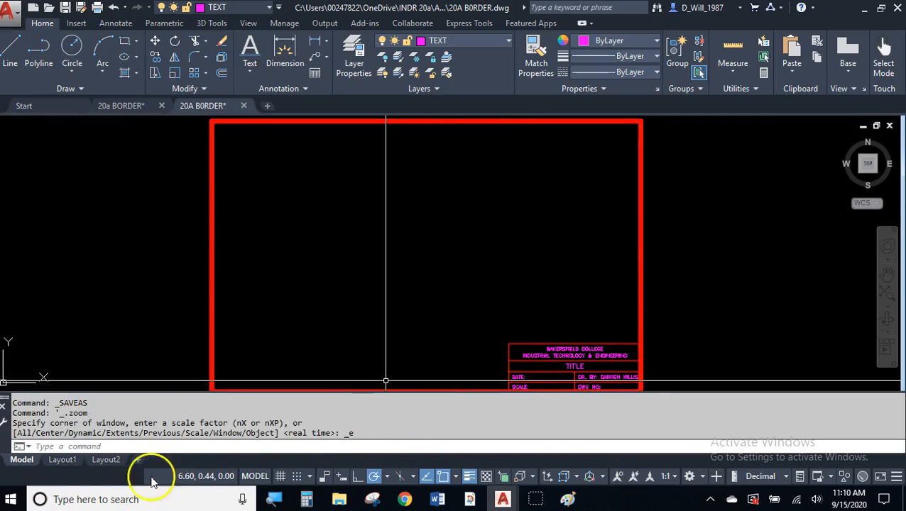